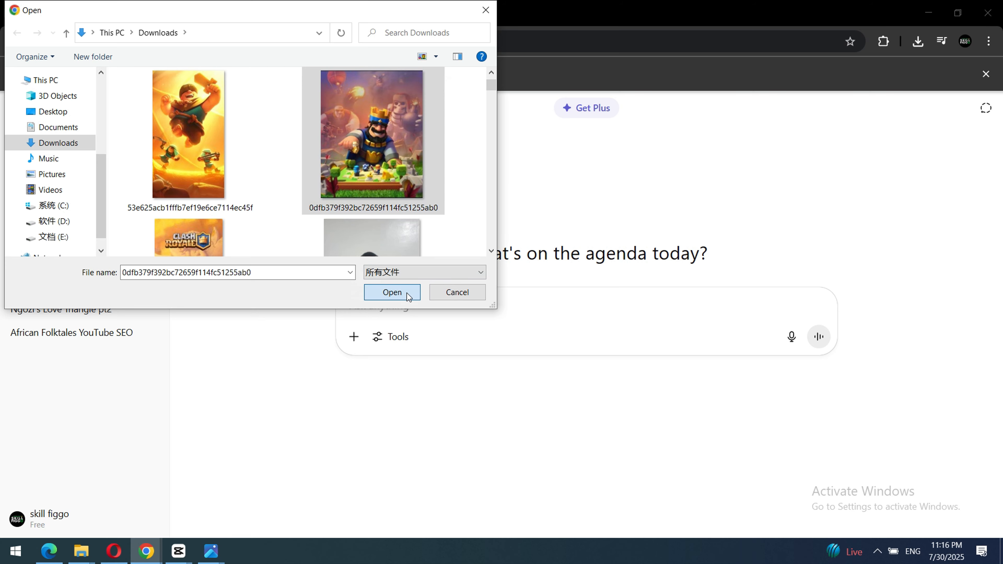
# Attach the image 0dfb379f392bc72659f114fc51255ab0 to the chat and send the prompt "describe this image, the 3d style and color theme".
pyautogui.click(405, 292)
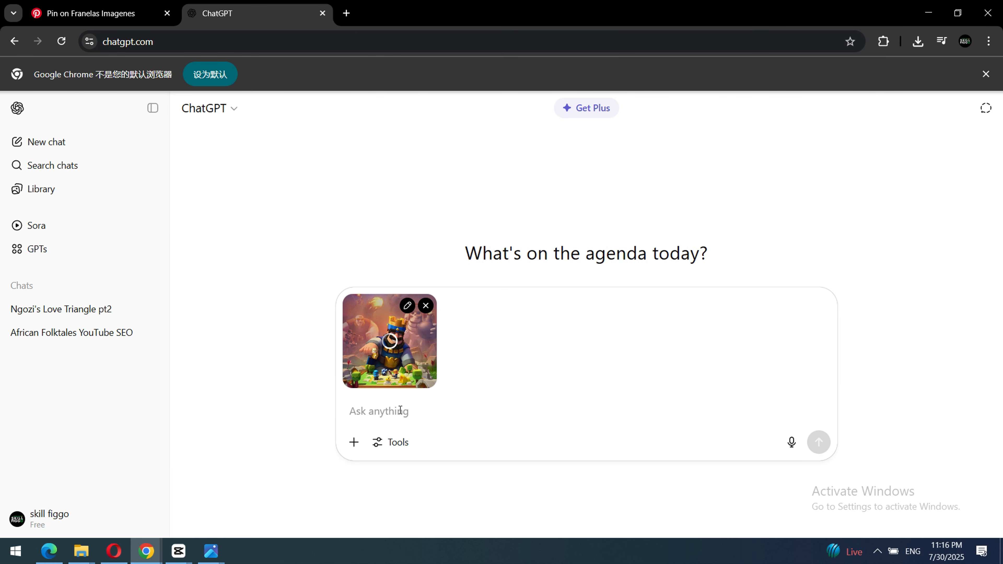
pyautogui.write('dec')
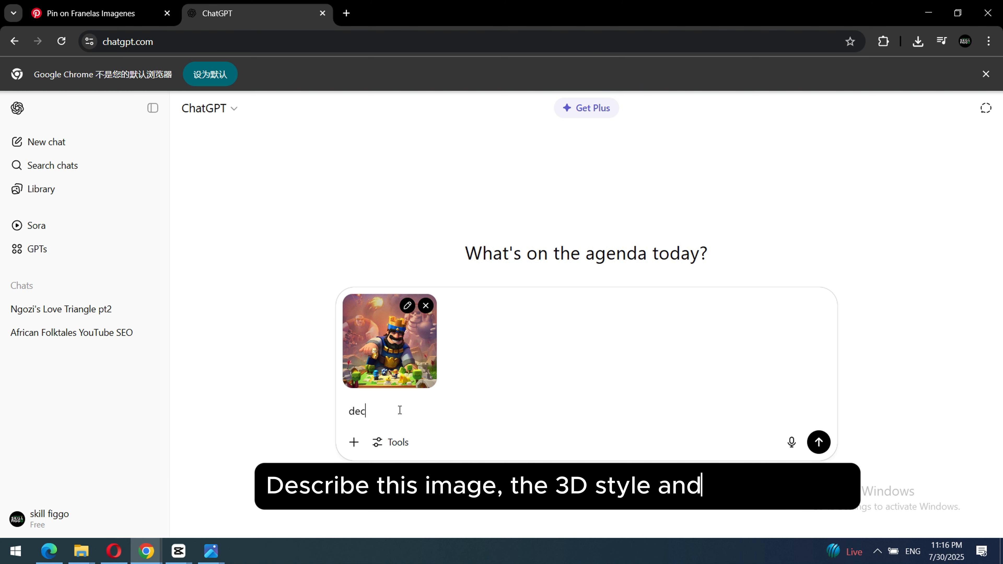
pyautogui.press('BackSpace')
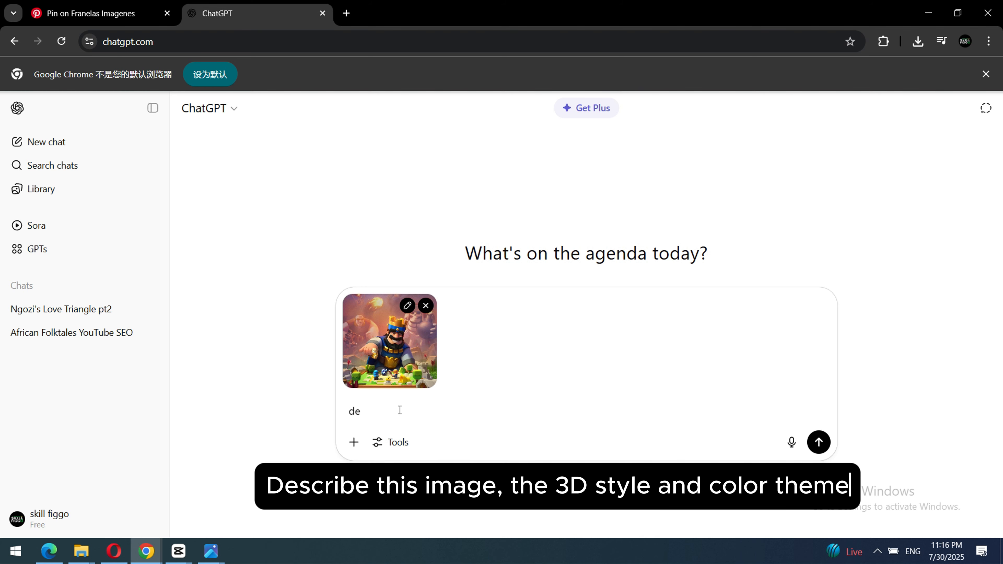
pyautogui.write('scribe th')
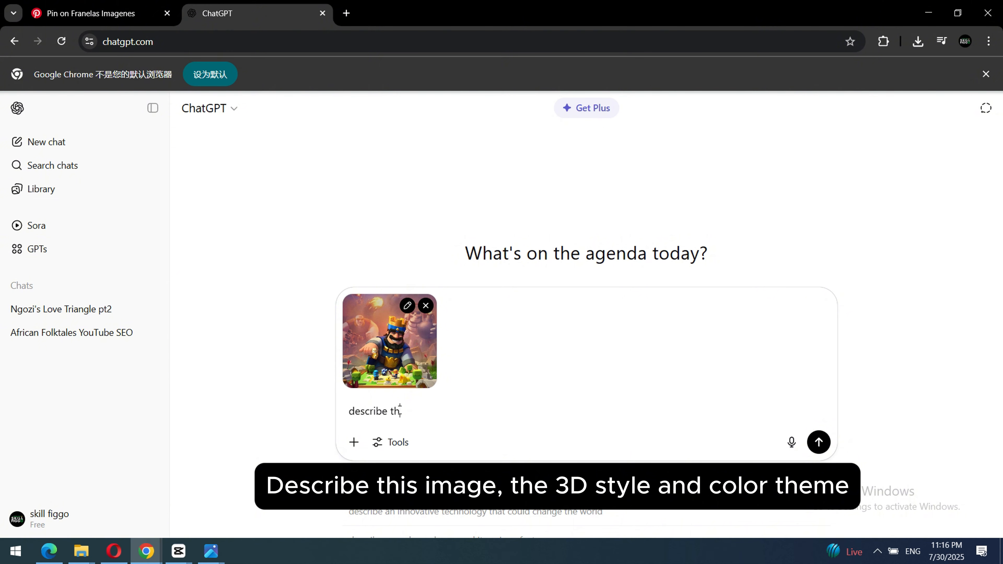
pyautogui.write('is i mage ')
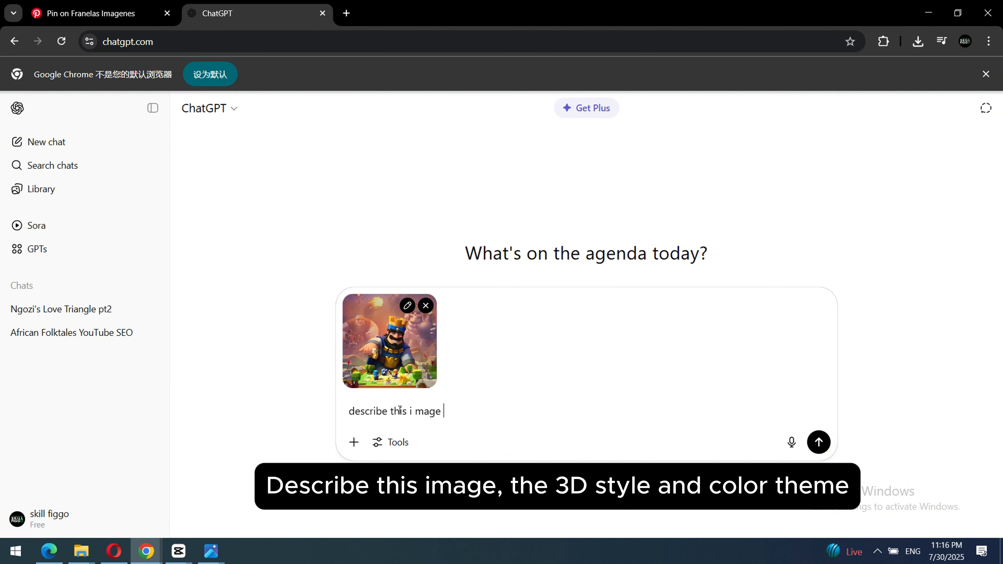
pyautogui.write('mage, the')
pyautogui.write('3d style and color theme')
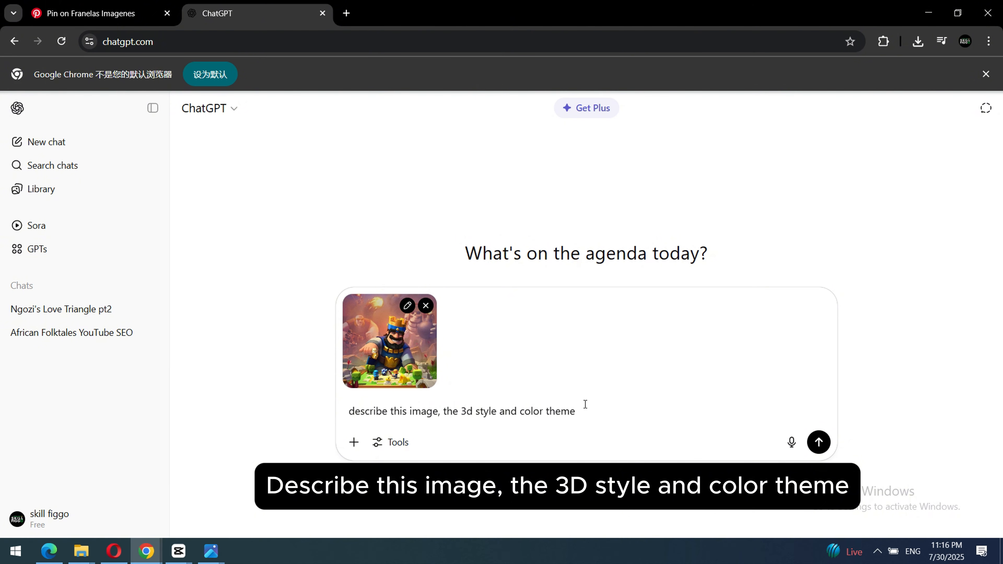
pyautogui.click(818, 442)
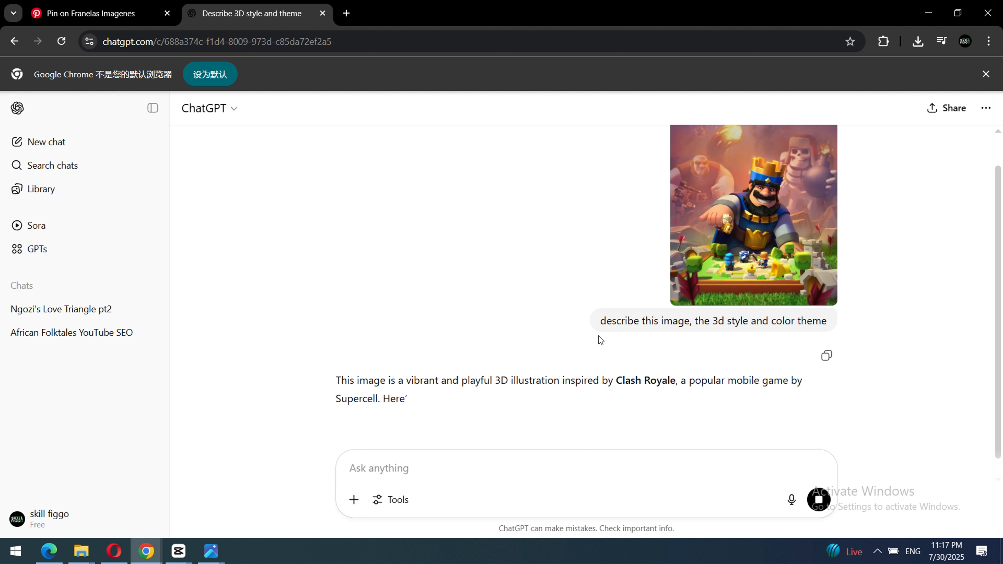
# Read through the reply's Image Description, 3D Style, Color Theme and Overall Vibe sections.
pyautogui.scroll(-3, 585, 312)
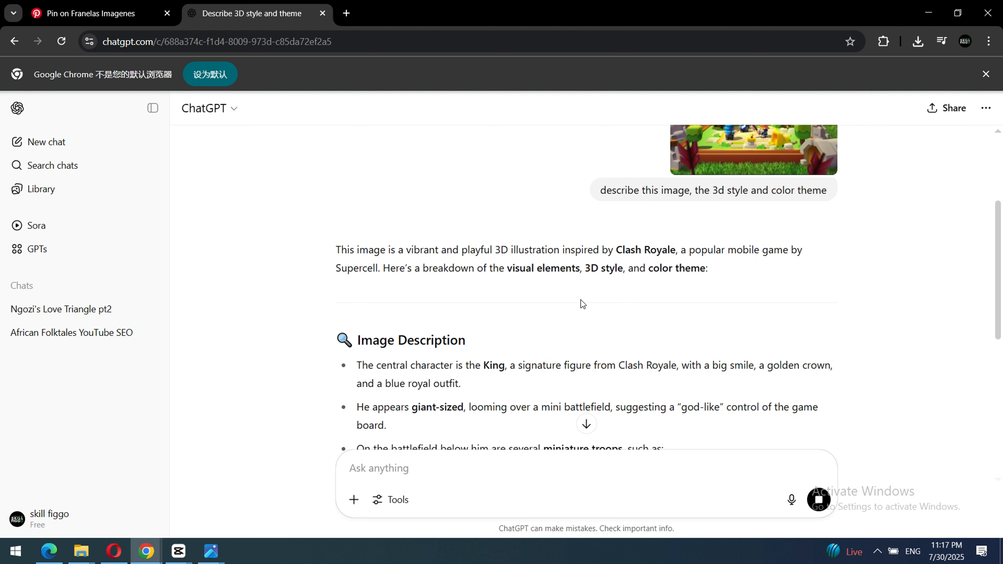
pyautogui.scroll(-1, 519, 314)
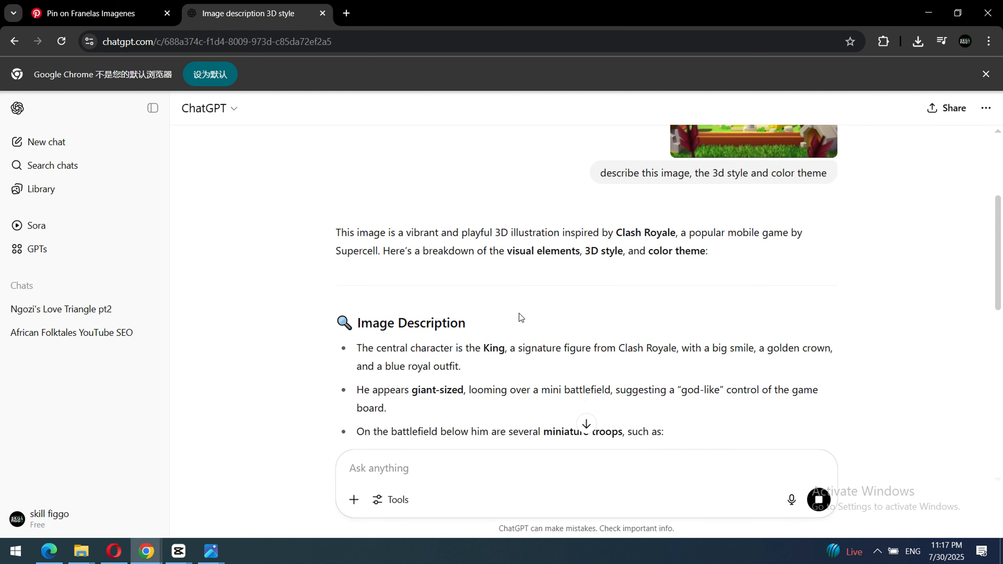
pyautogui.scroll(1, 523, 314)
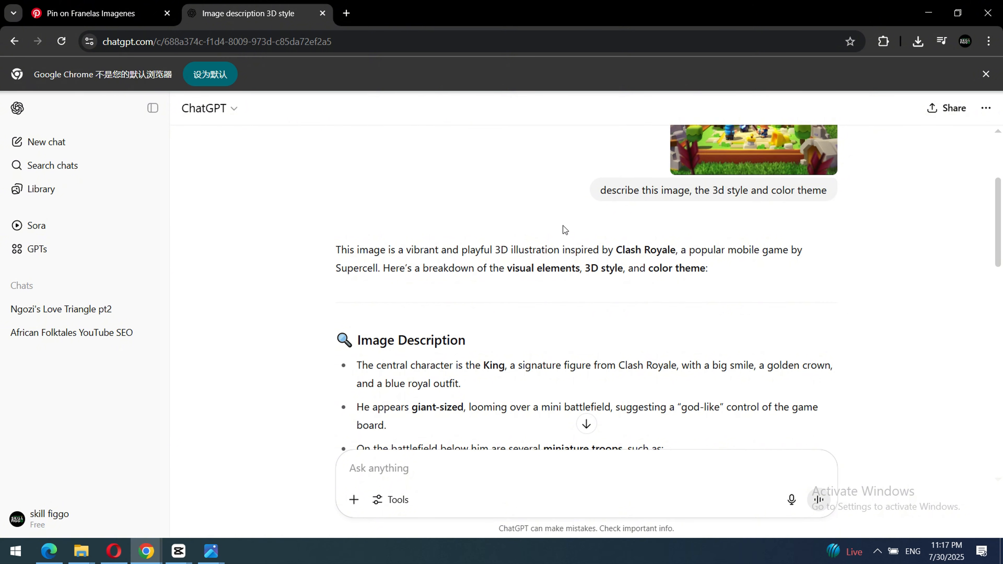
pyautogui.scroll(-3, 388, 356)
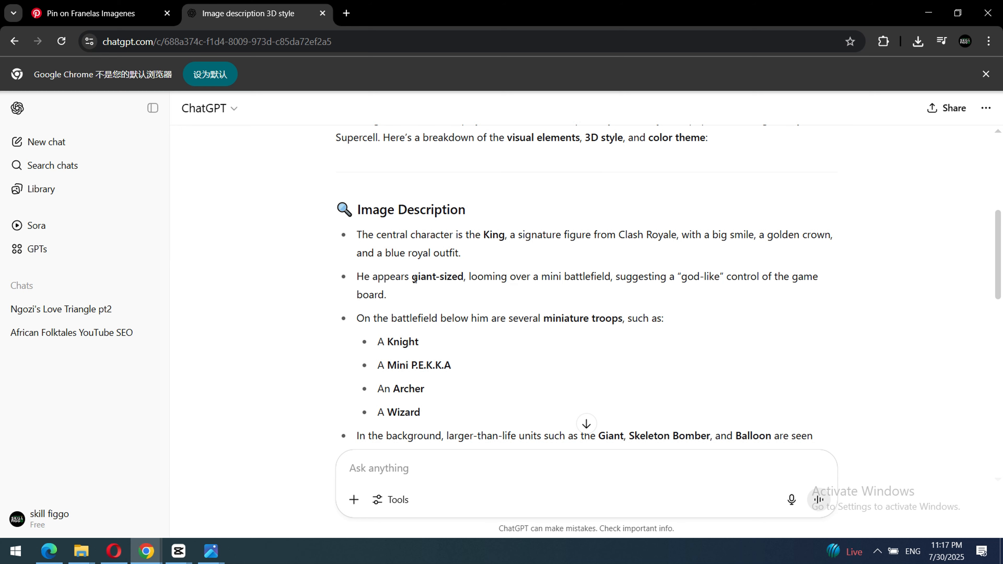
pyautogui.scroll(-1, 414, 278)
pyautogui.scroll(1, 460, 277)
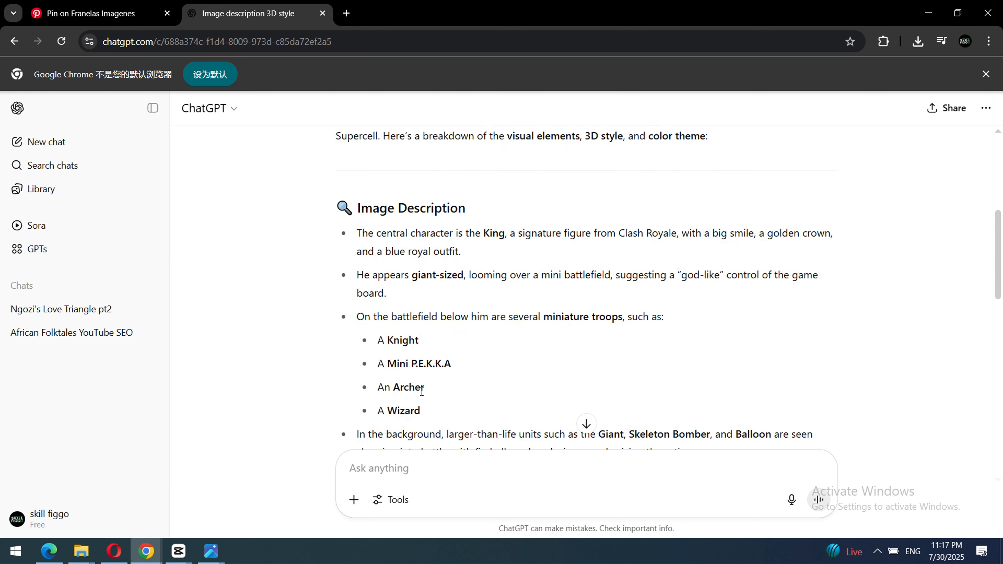
pyautogui.scroll(-9, 420, 311)
pyautogui.scroll(3, 420, 311)
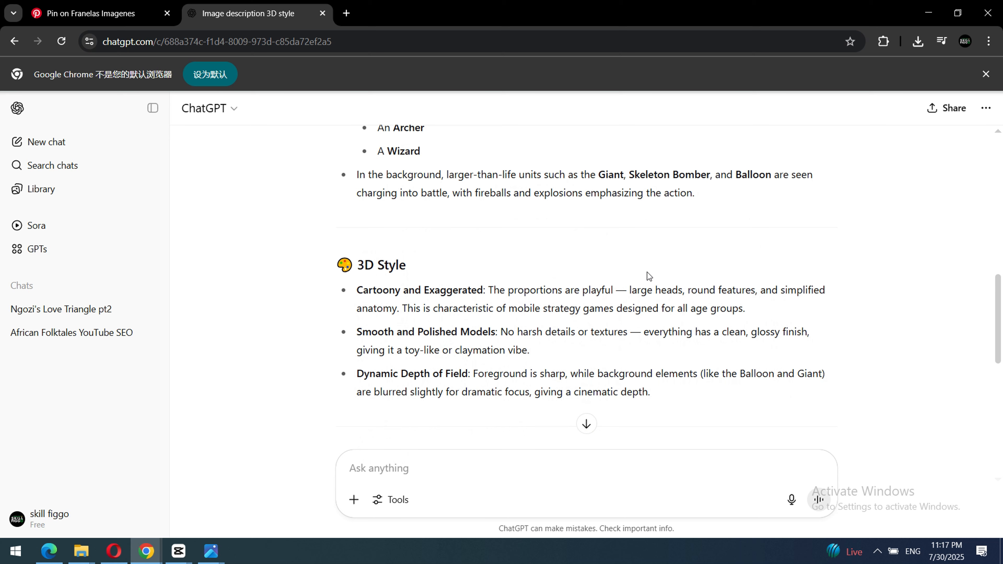
pyautogui.scroll(-6, 513, 359)
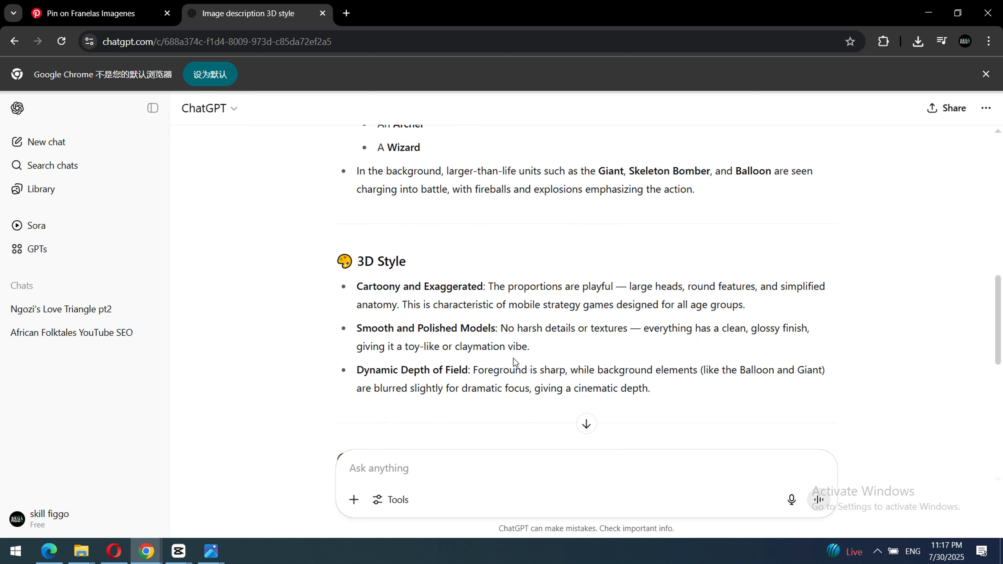
pyautogui.scroll(1, 511, 356)
pyautogui.scroll(1, 510, 355)
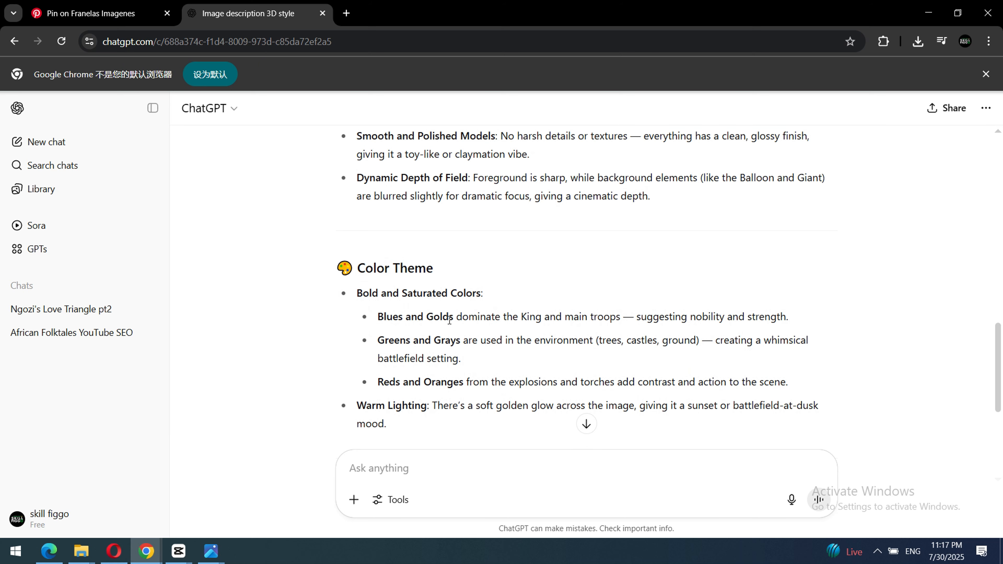
pyautogui.scroll(-2, 493, 351)
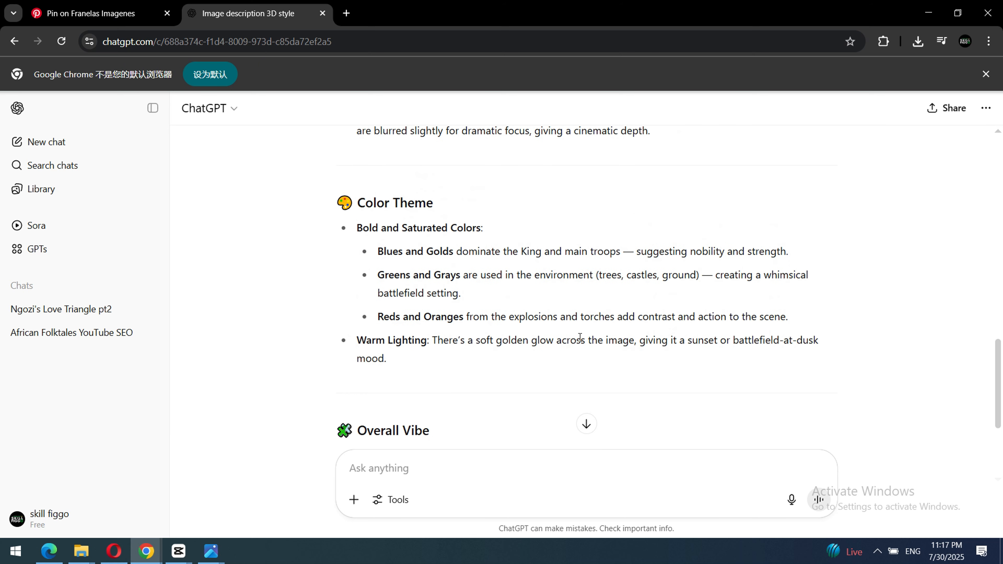
pyautogui.scroll(-5, 396, 331)
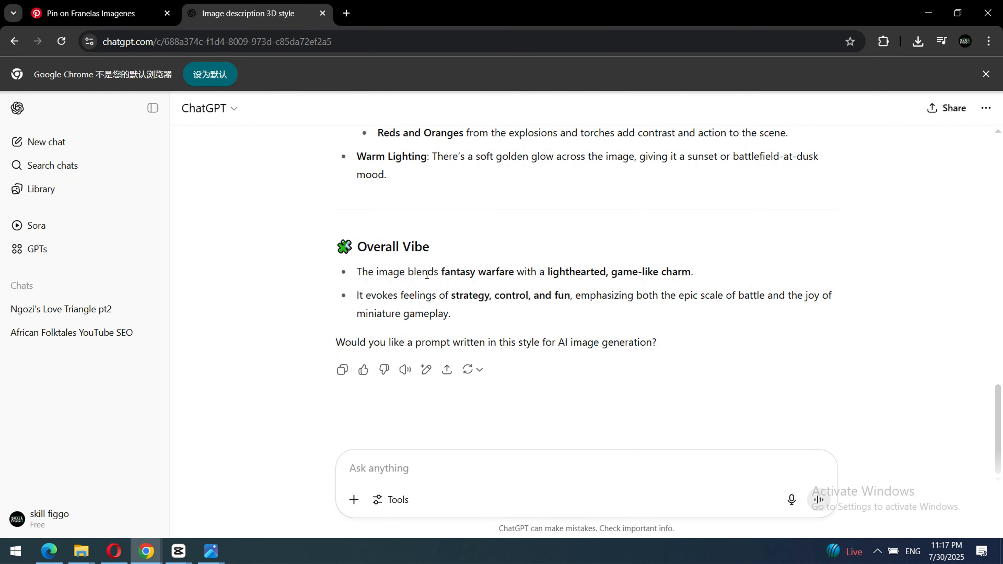
pyautogui.scroll(20, 475, 279)
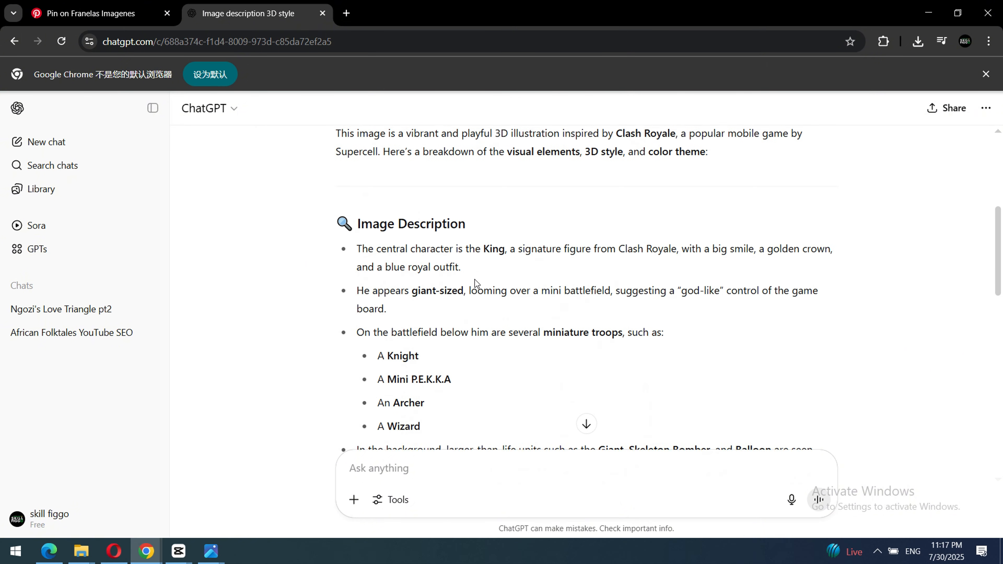
pyautogui.scroll(-3, 476, 279)
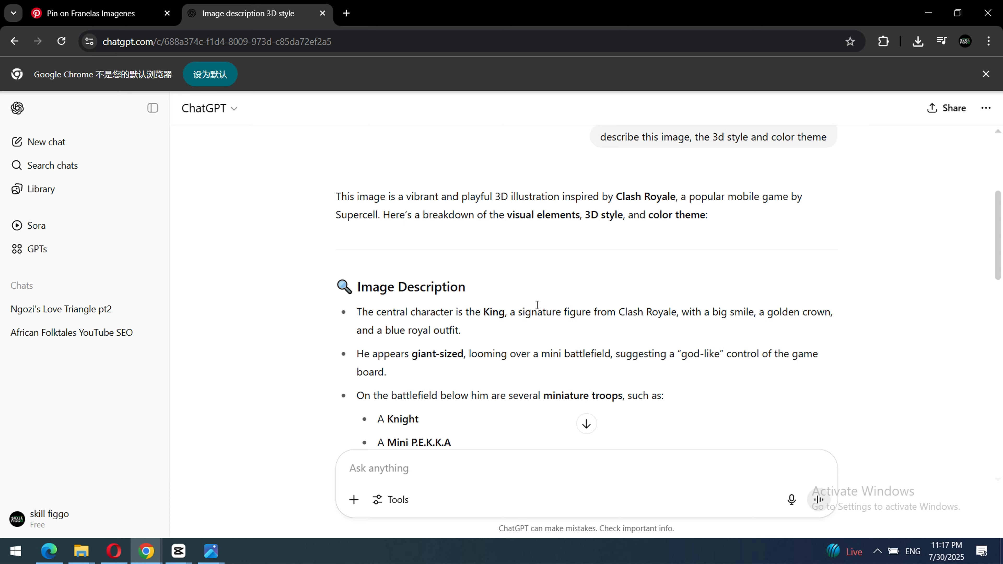
pyautogui.scroll(-15, 537, 305)
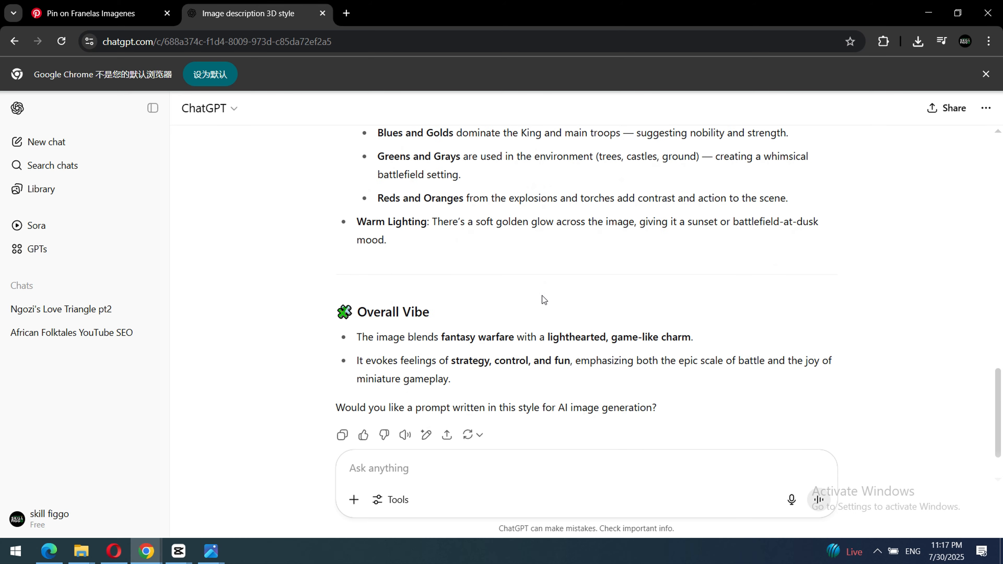
pyautogui.scroll(15, 541, 294)
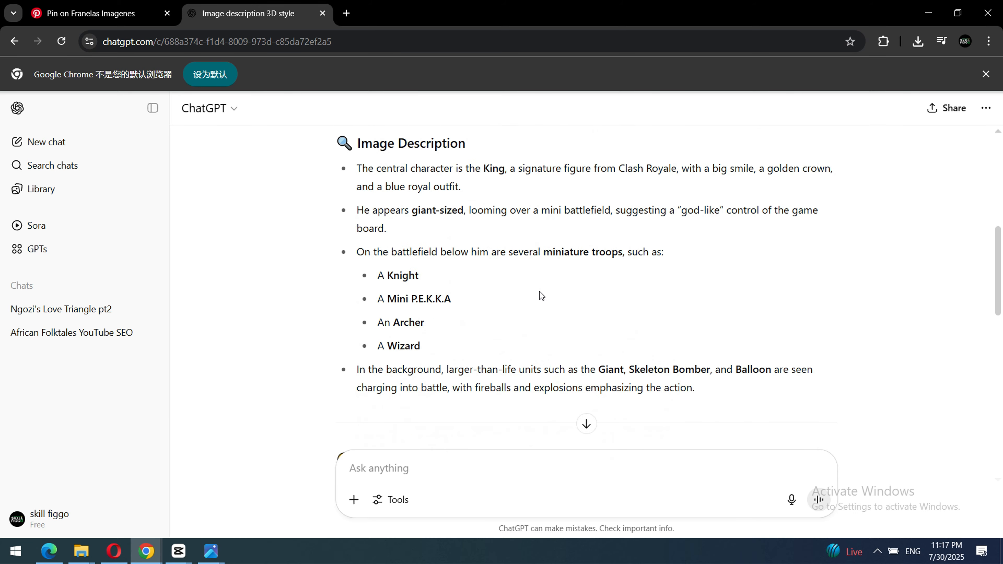
pyautogui.scroll(7, 539, 291)
pyautogui.scroll(-2, 539, 290)
pyautogui.scroll(1, 539, 290)
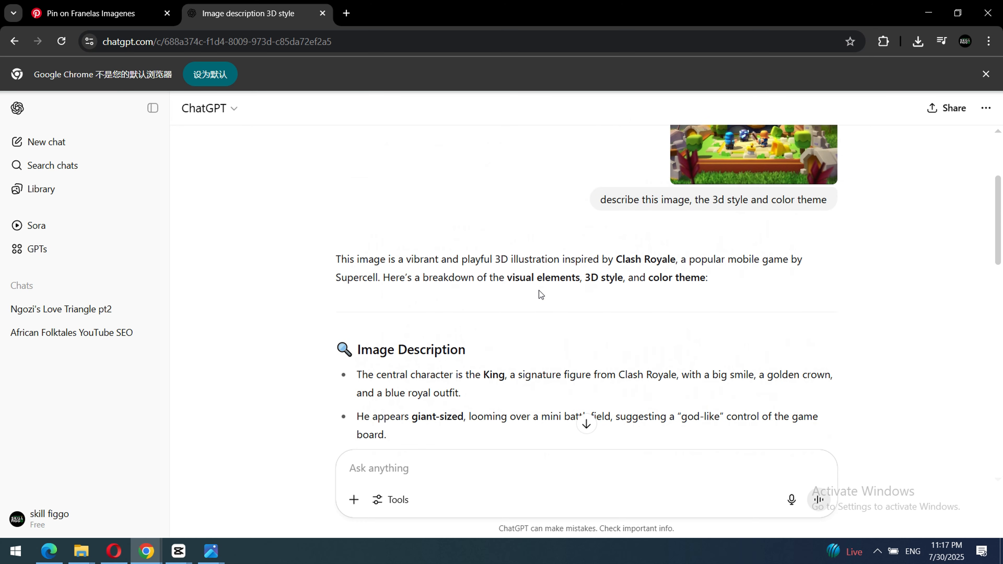
pyautogui.scroll(2, 539, 291)
# Search the web for "online notepad" in a new browser tab and open the OnlineNotepad.org notepad.
pyautogui.hotkey('ctrl', 't')
pyautogui.click(352, 49)
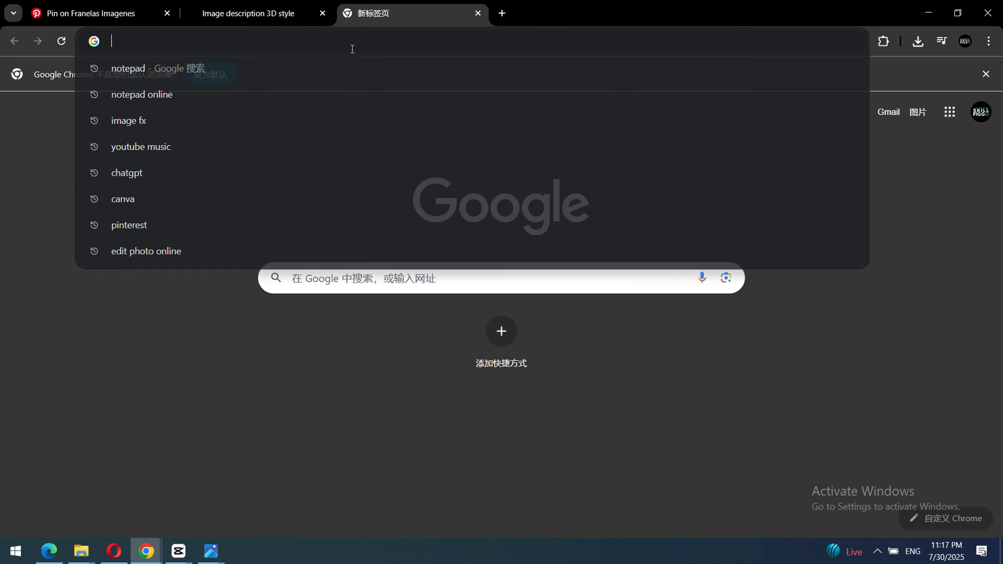
pyautogui.write('onlin')
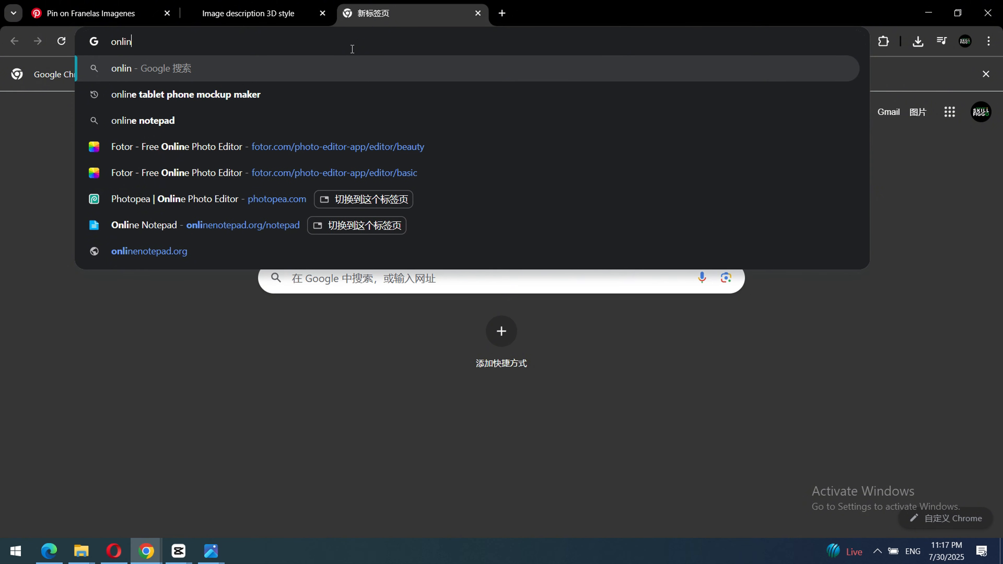
pyautogui.write('e note')
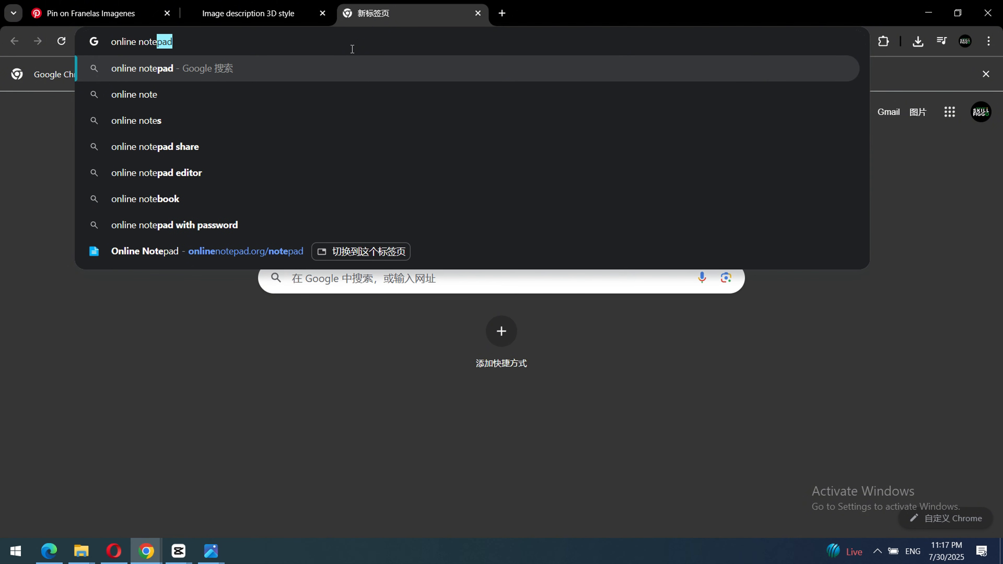
pyautogui.press('Return')
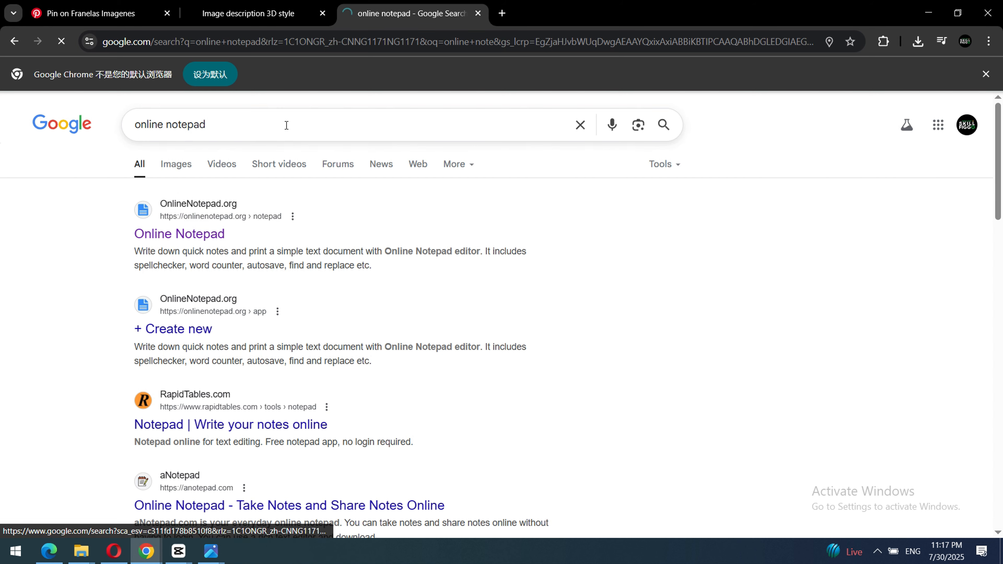
# Copy the ChatGPT reply from Image Description through the end of Overall Vibe into Online Notepad and review the pasted text.
pyautogui.click(243, 10)
pyautogui.scroll(-1, 352, 263)
pyautogui.scroll(-5, 352, 264)
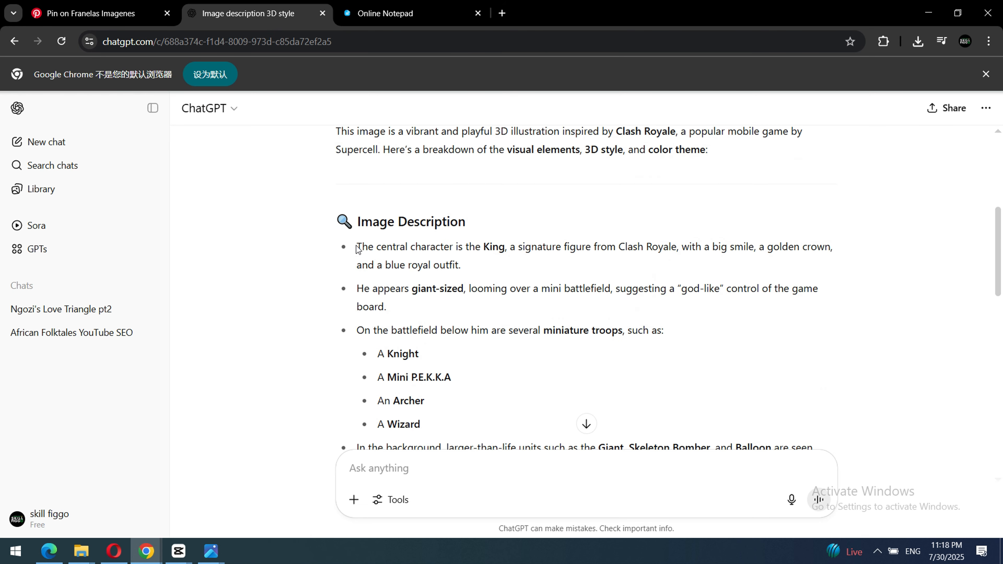
pyautogui.moveTo(358, 156); pyautogui.dragTo(501, 318)
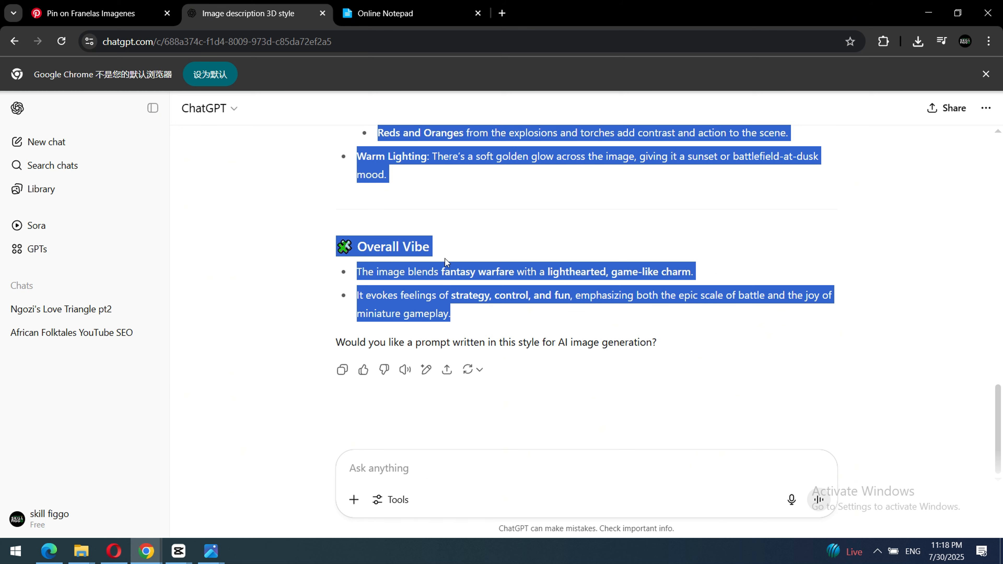
pyautogui.click(379, 14)
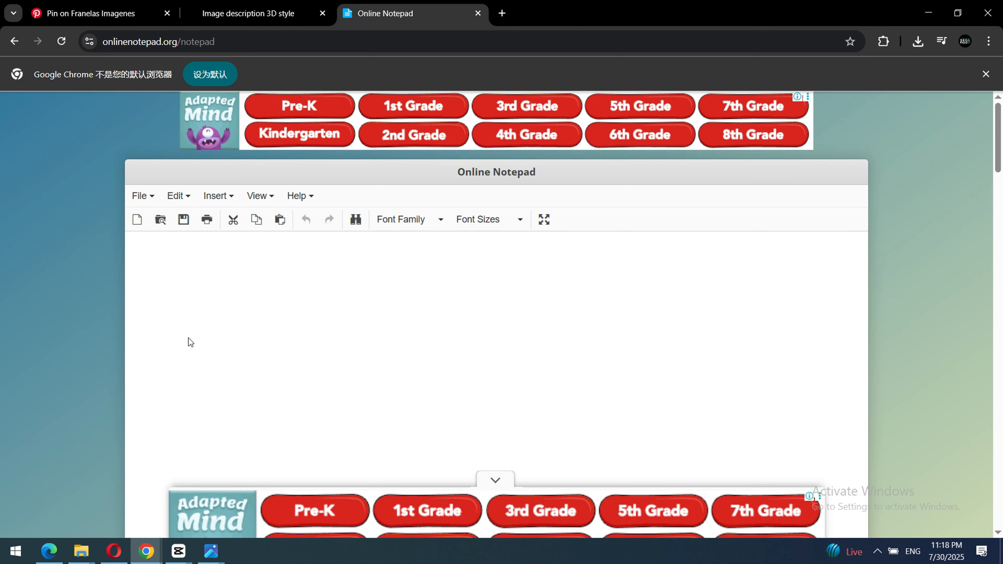
pyautogui.hotkey('ctrl', 'v')
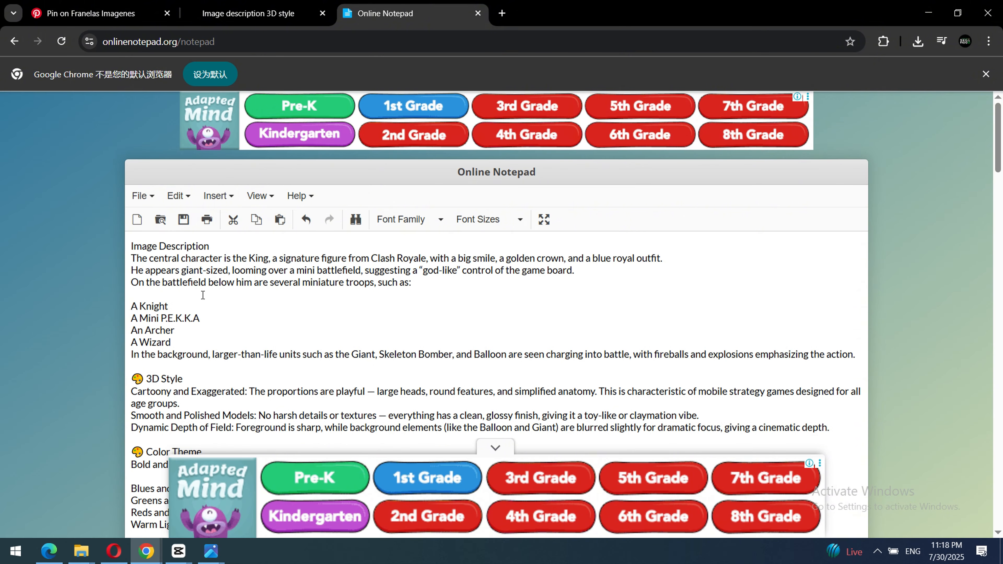
pyautogui.scroll(-3, 229, 293)
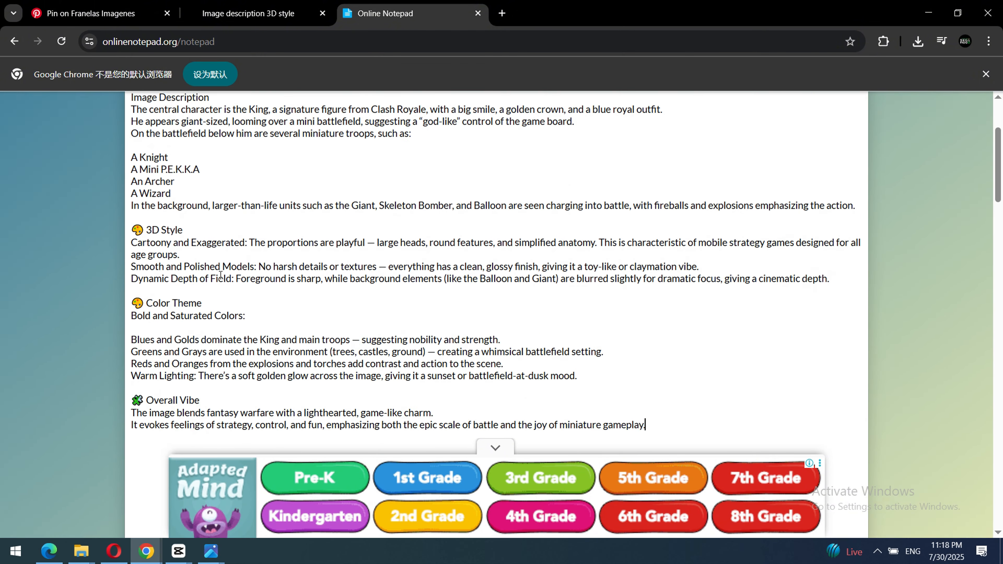
pyautogui.scroll(2, 221, 275)
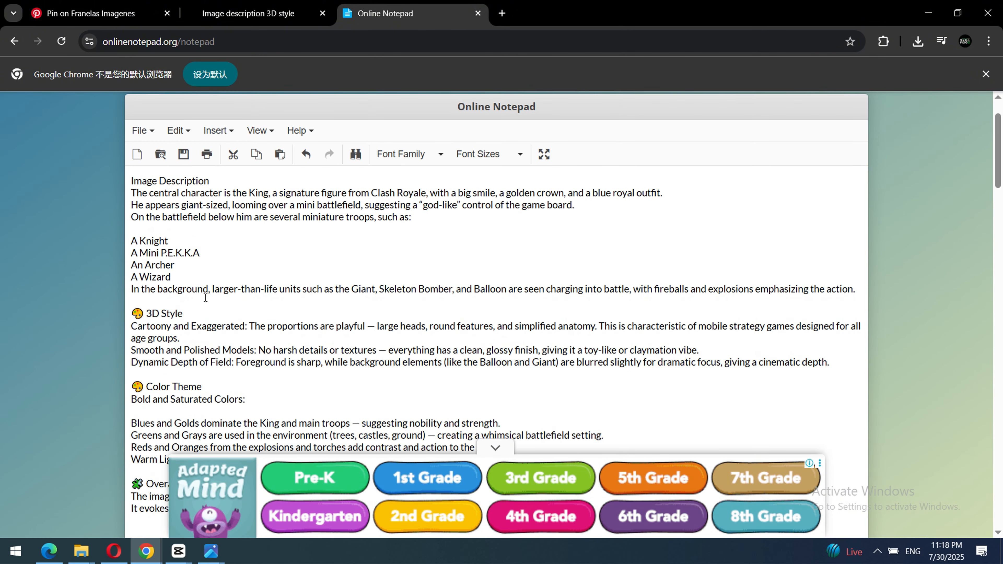
pyautogui.scroll(-3, 205, 298)
pyautogui.scroll(3, 291, 334)
# Search the web for "image fx" and open the ImageFX - labs.google/fx result.
pyautogui.click(502, 13)
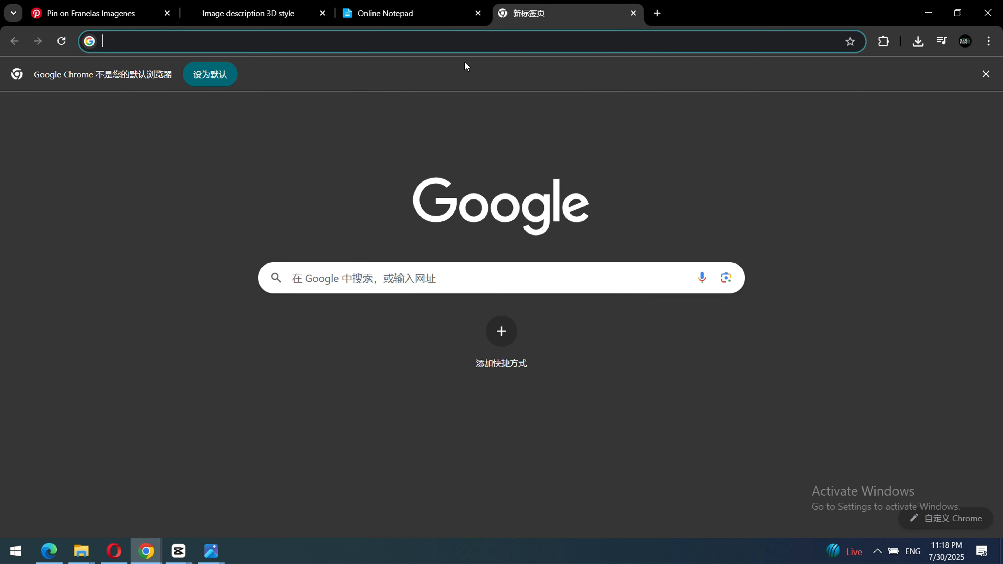
pyautogui.click(468, 27)
pyautogui.click(472, 41)
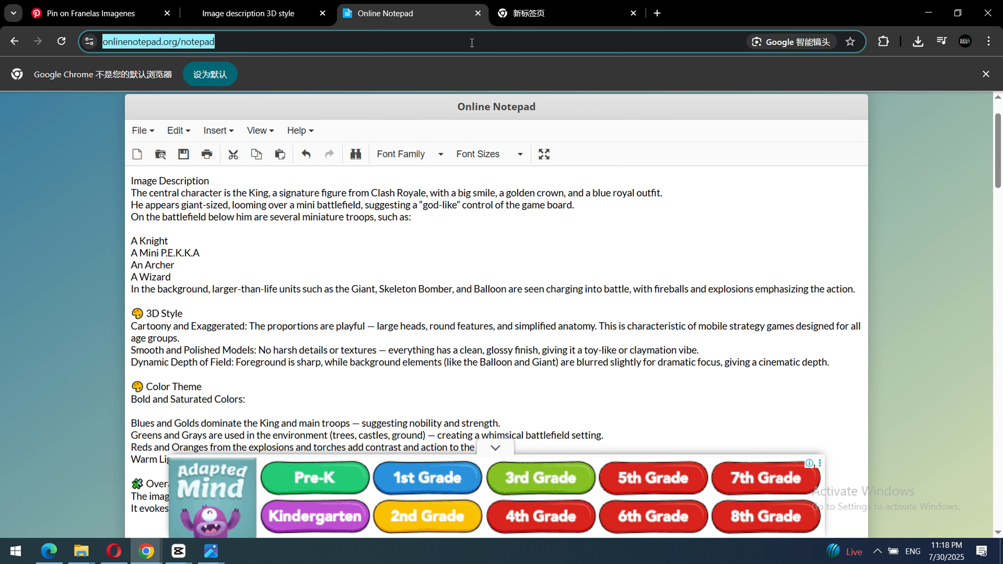
pyautogui.press('BackSpace')
pyautogui.write('image fx')
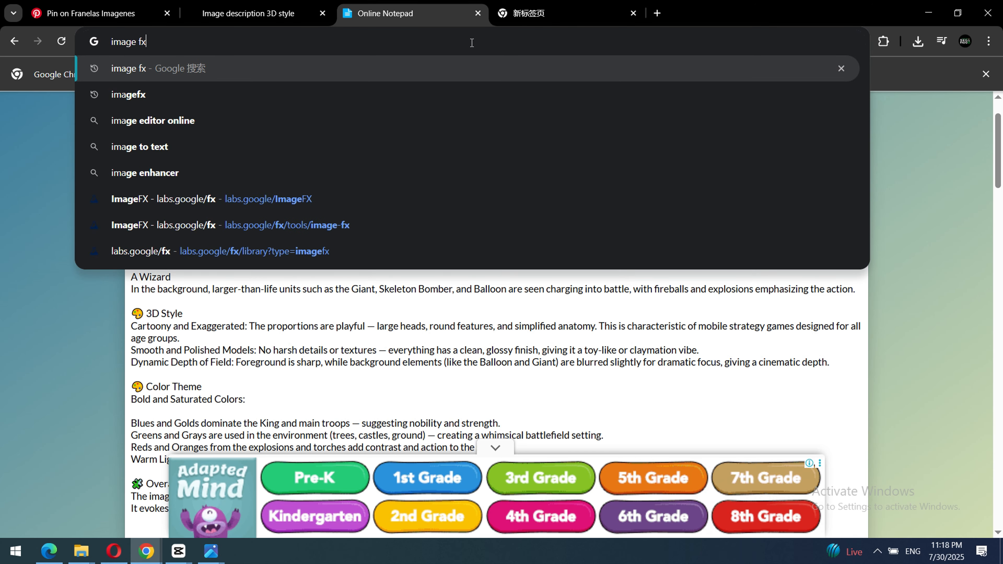
pyautogui.press('Return')
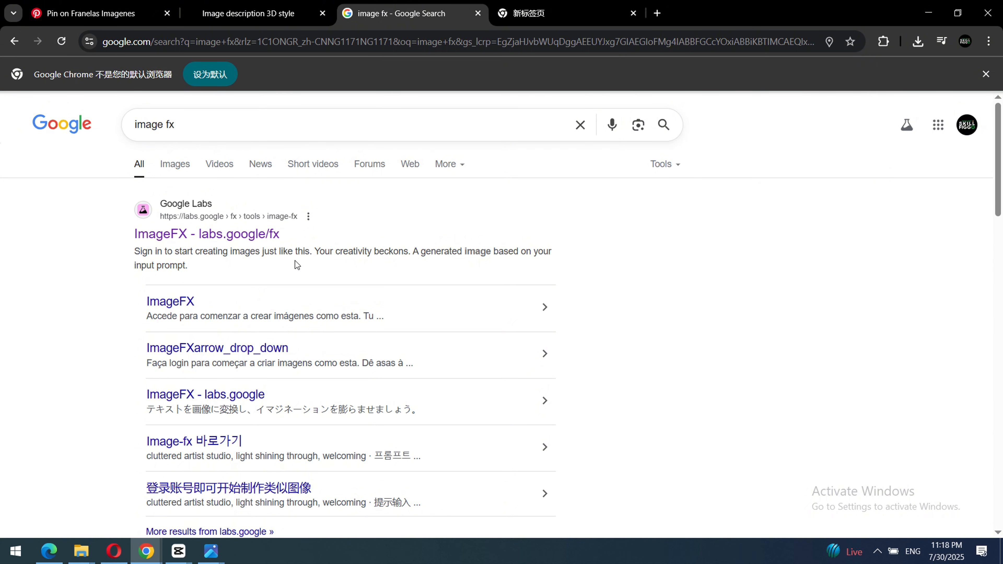
pyautogui.click(243, 236)
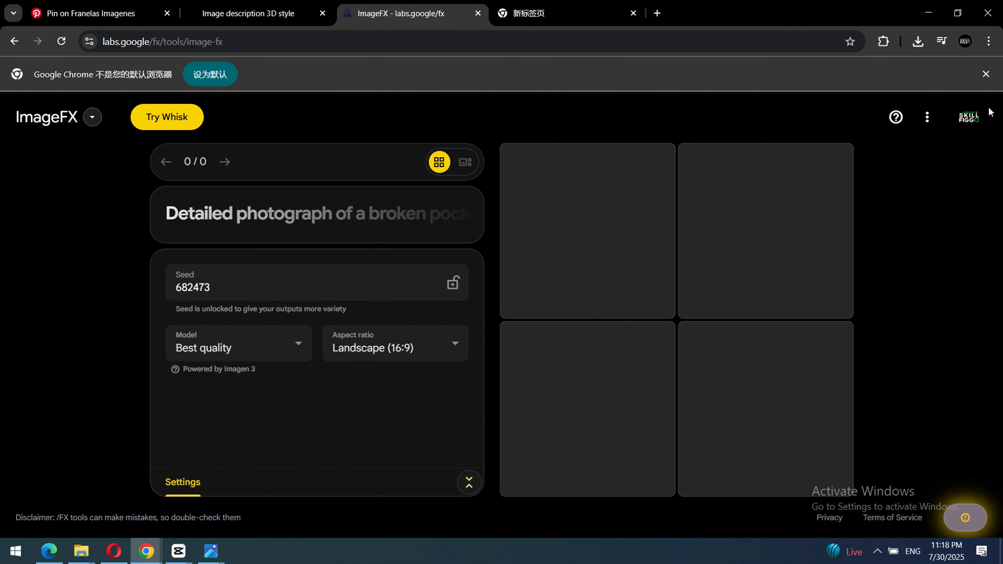
# Examine the account menu, the list of other Labs tools, and the expanded prompt and settings areas.
pyautogui.click(967, 119)
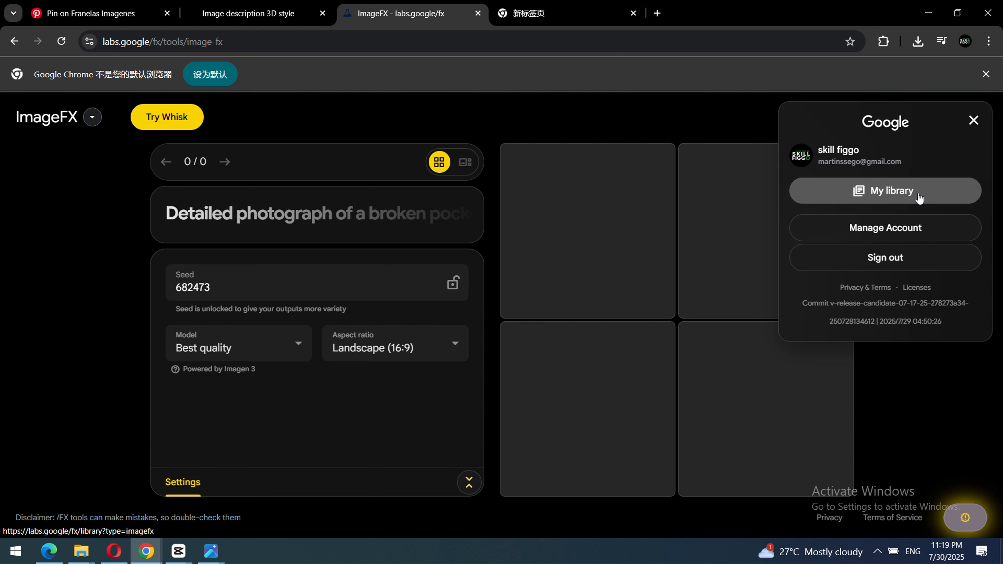
pyautogui.click(73, 223)
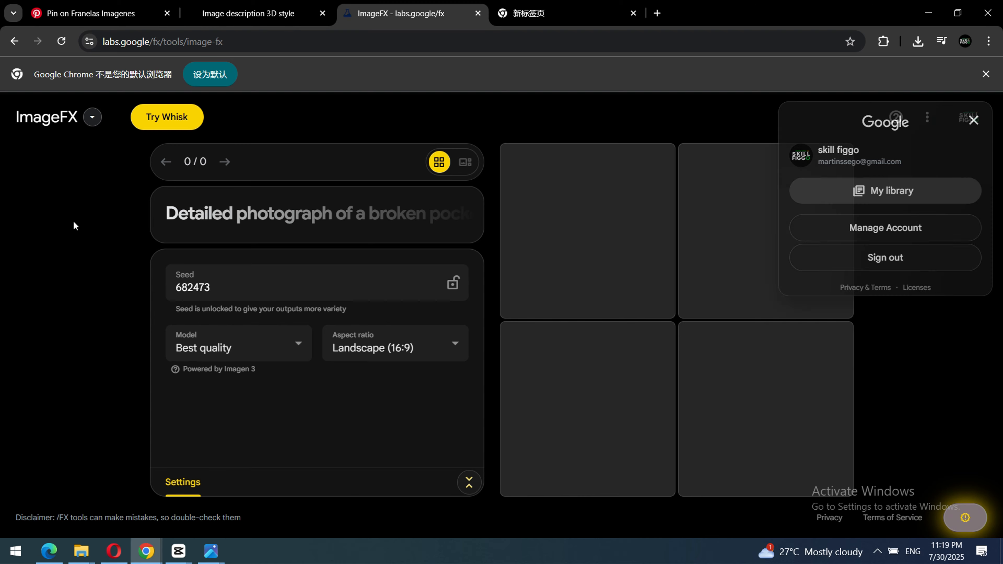
pyautogui.click(92, 119)
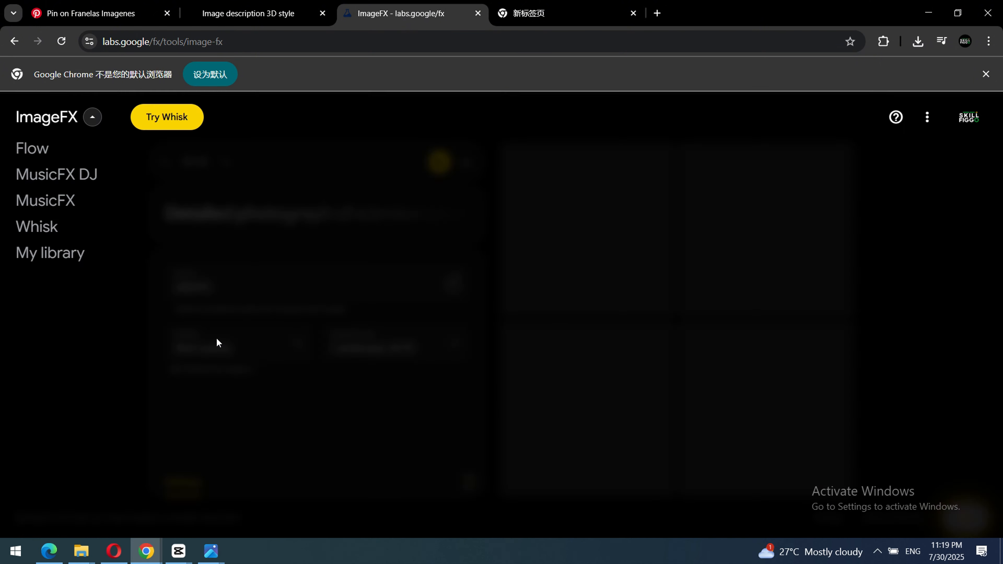
pyautogui.moveTo(2, 142)
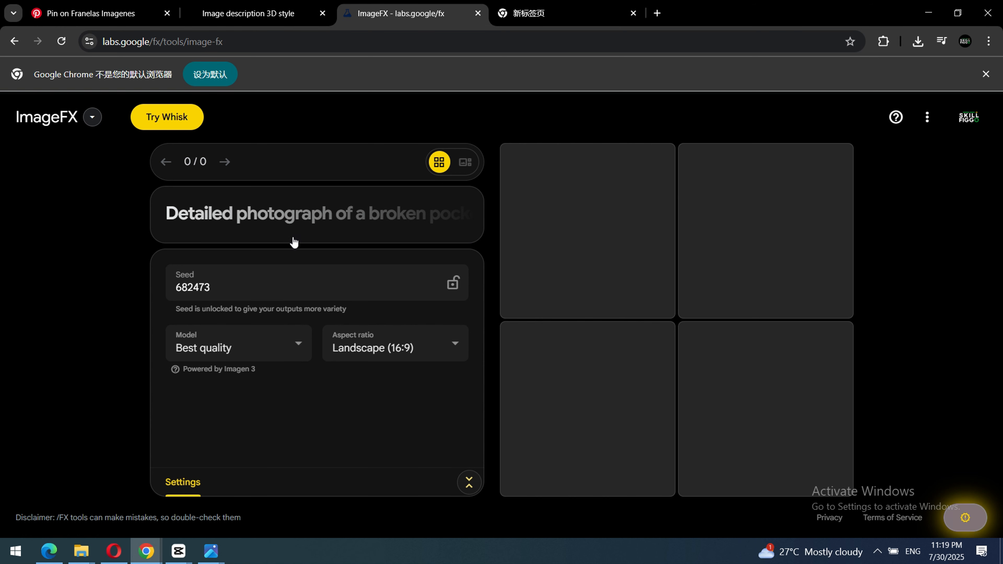
pyautogui.click(302, 232)
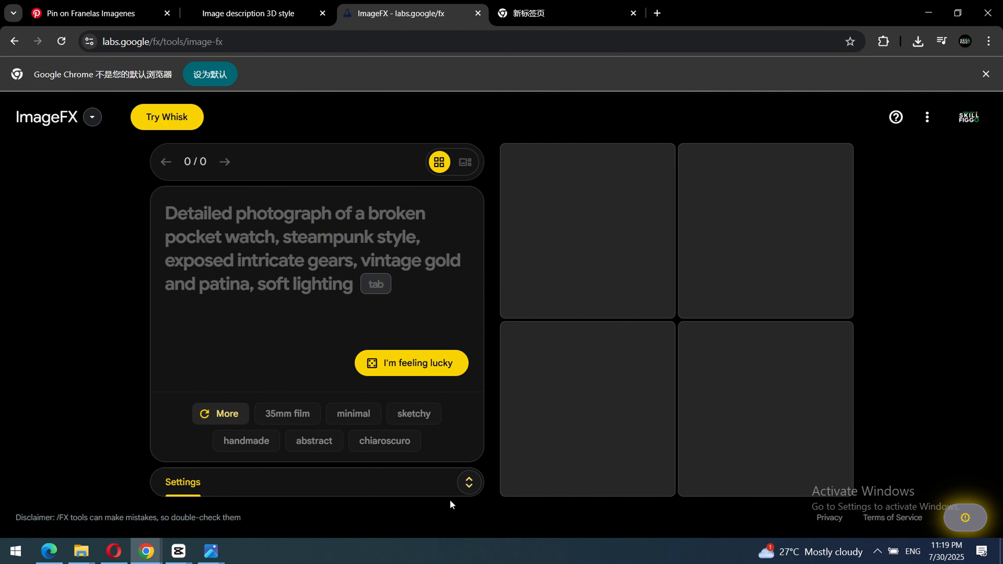
pyautogui.click(470, 490)
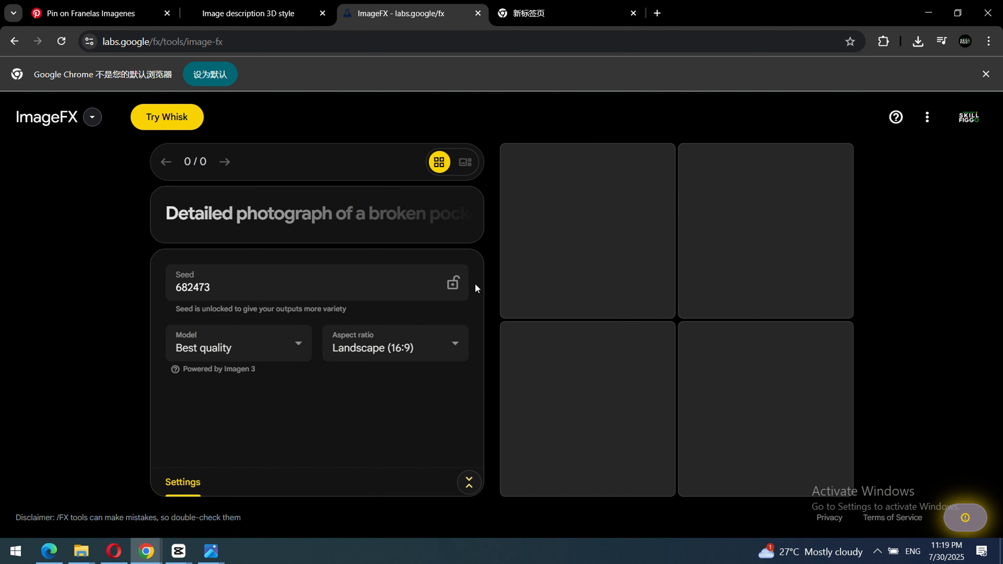
# Lock the seed and select Best quality as the model.
pyautogui.click(453, 289)
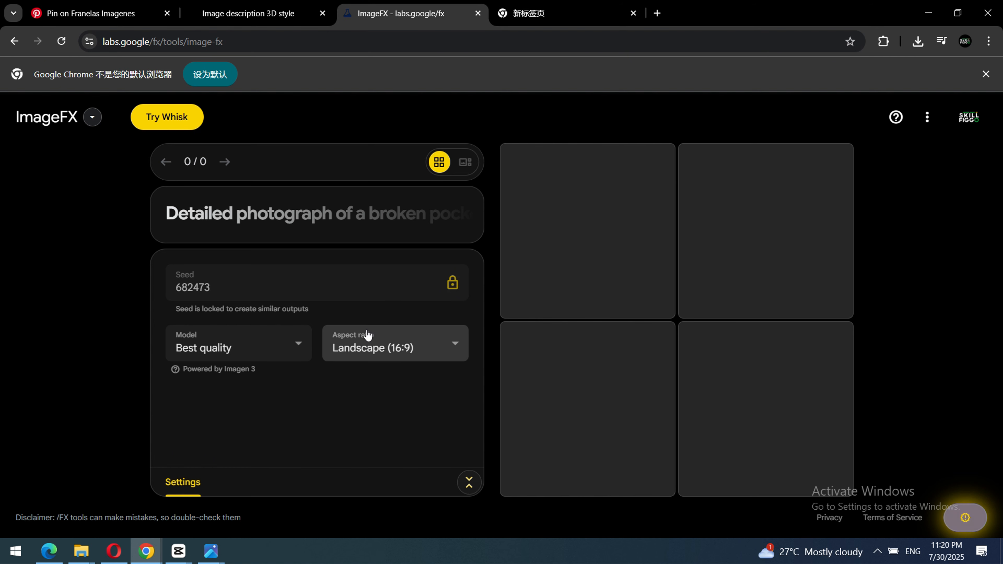
pyautogui.click(247, 344)
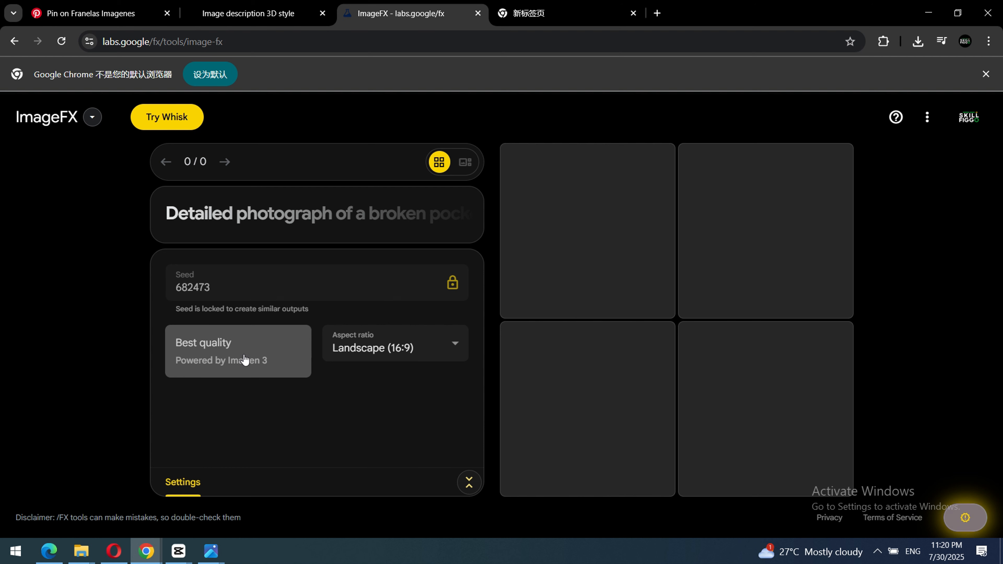
pyautogui.click(244, 347)
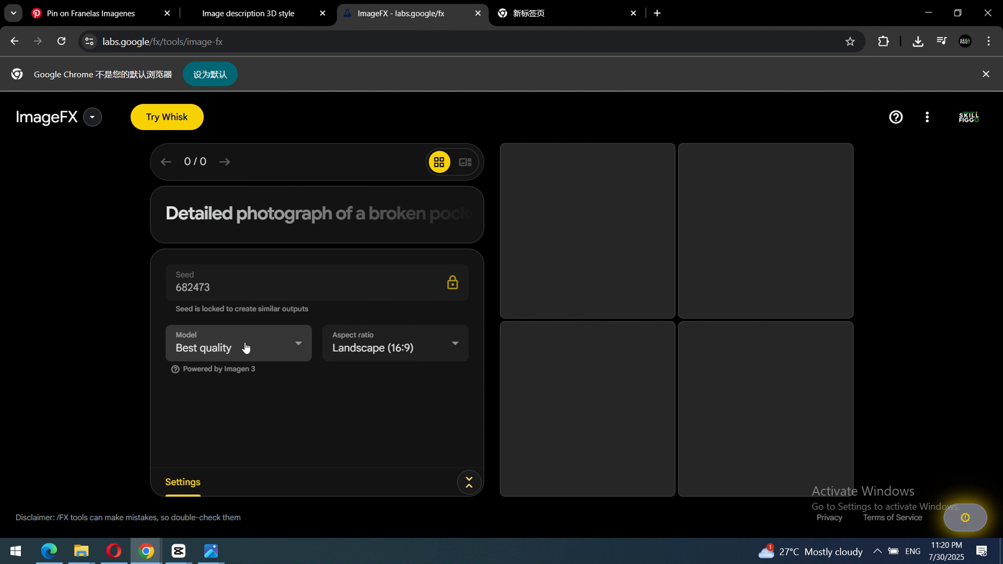
pyautogui.click(245, 348)
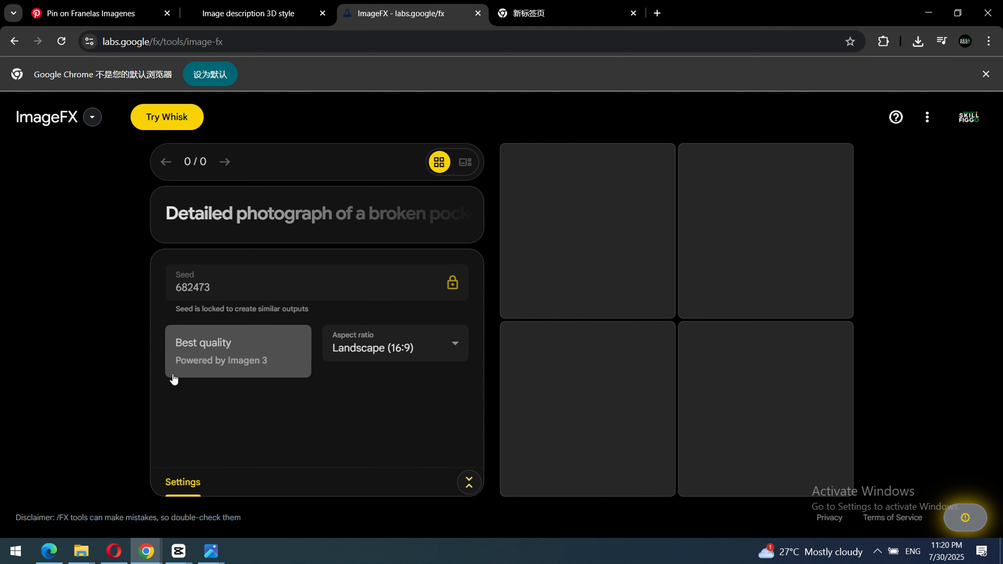
pyautogui.click(243, 360)
# Review the aspect ratio options from Square to Mobile landscape (4:3) and choose Landscape (16:9).
pyautogui.click(398, 348)
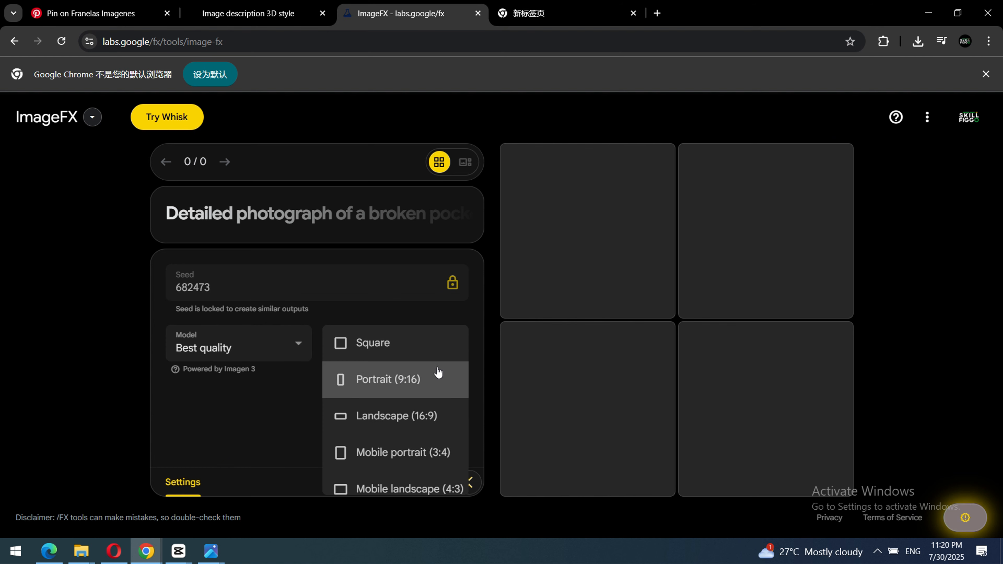
pyautogui.scroll(-1, 397, 391)
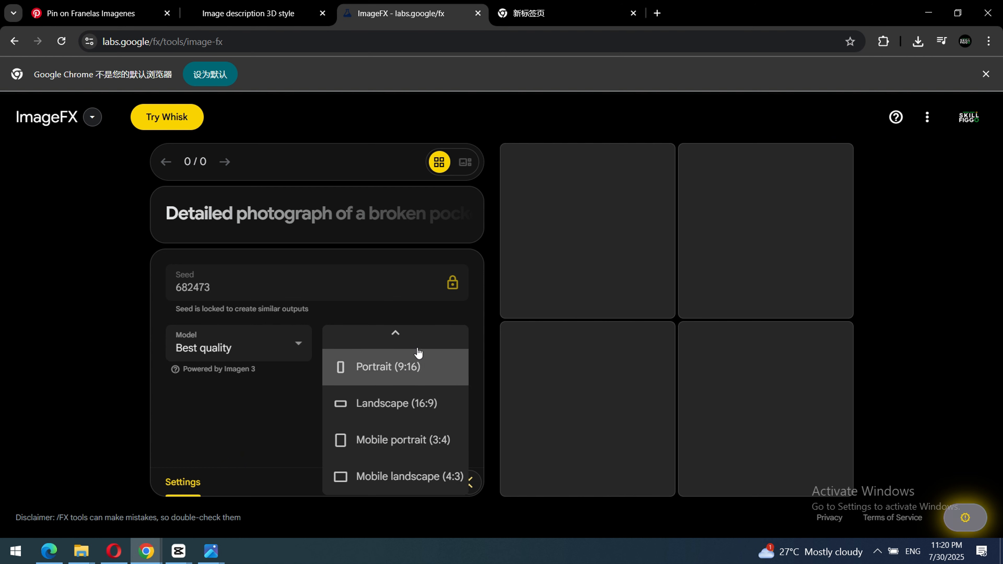
pyautogui.scroll(1, 414, 395)
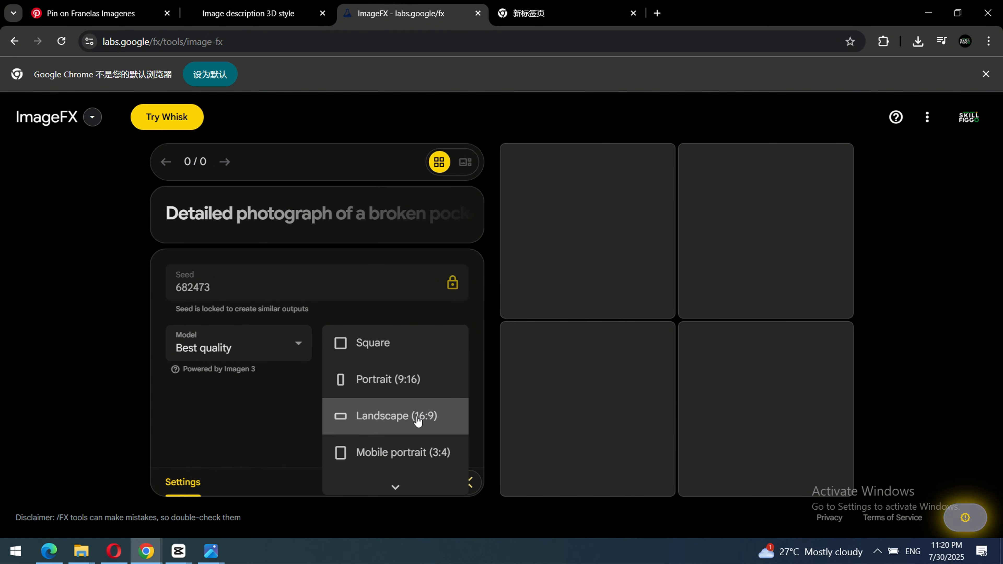
pyautogui.scroll(-1, 419, 419)
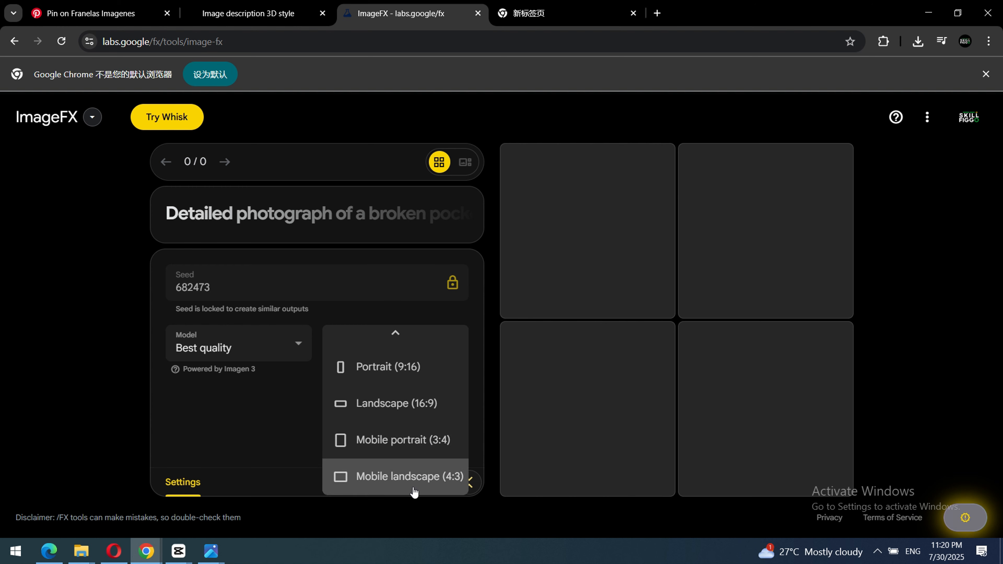
pyautogui.scroll(1, 399, 416)
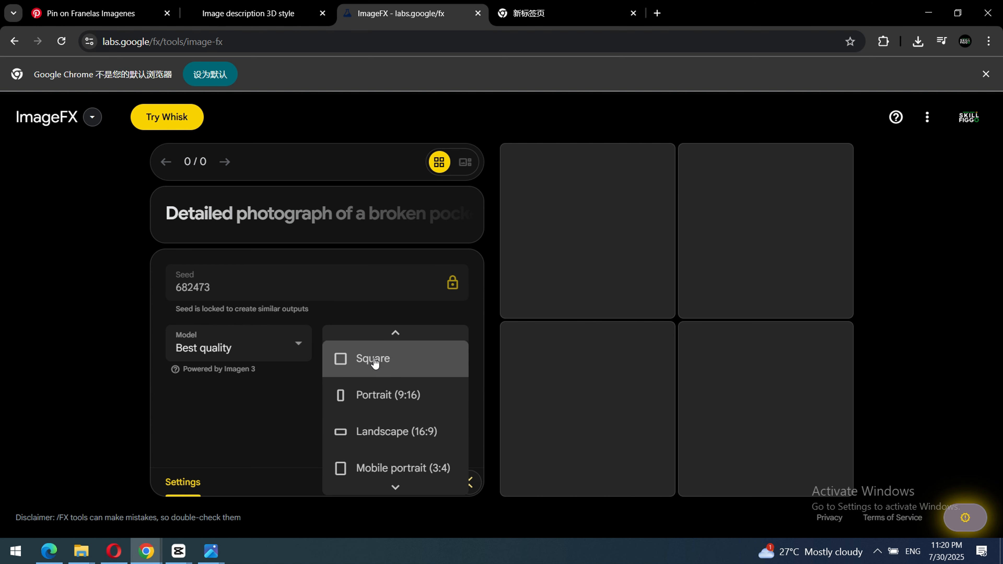
pyautogui.scroll(-1, 374, 363)
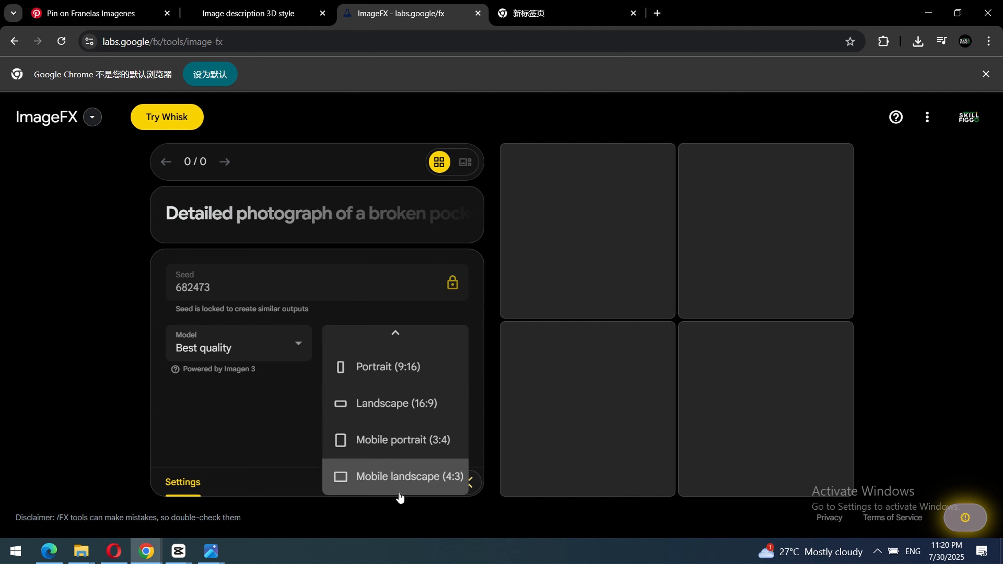
pyautogui.scroll(1, 399, 395)
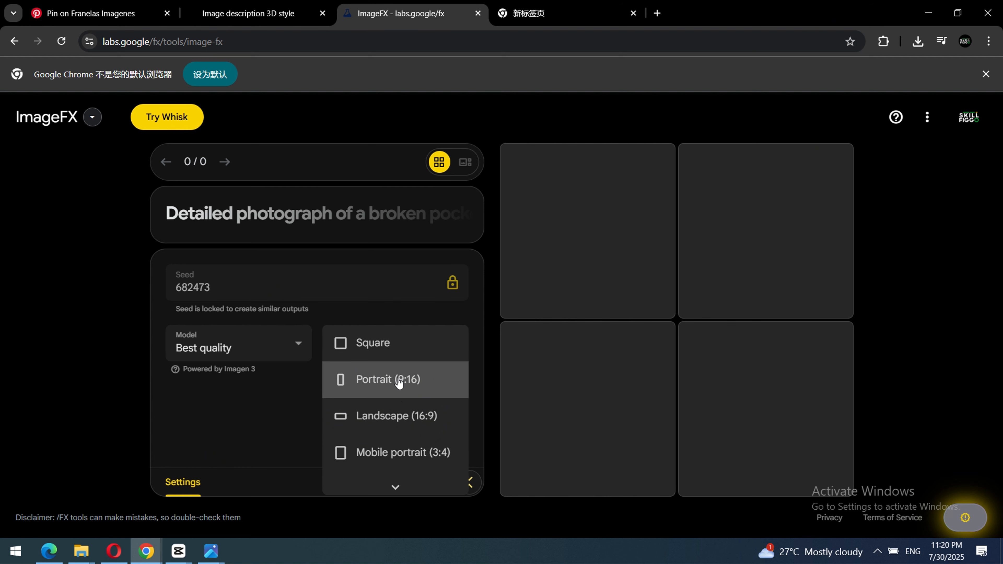
pyautogui.click(405, 416)
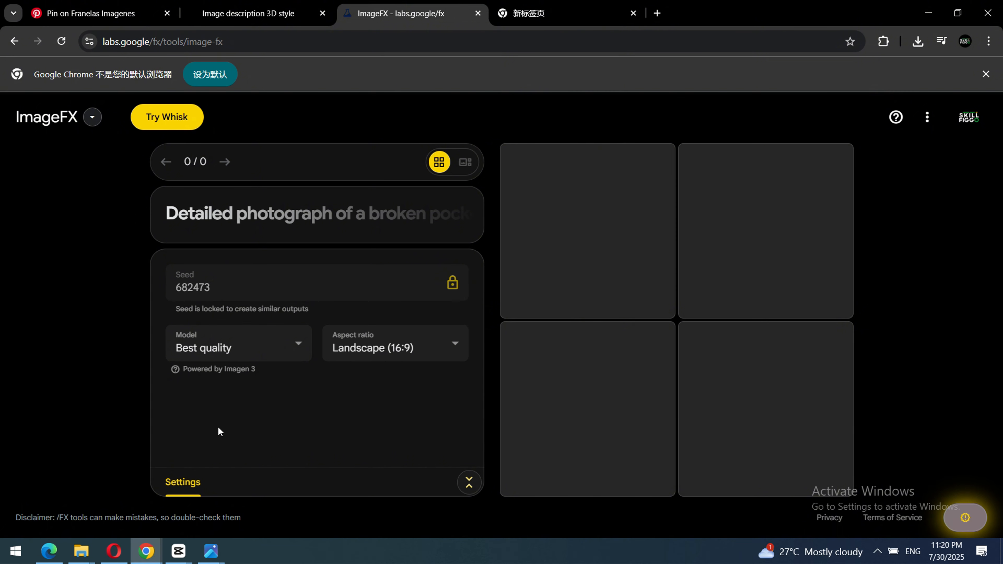
# Look through the open browser tabs for the saved description and reopen Online Notepad in the blank tab.
pyautogui.click(554, 14)
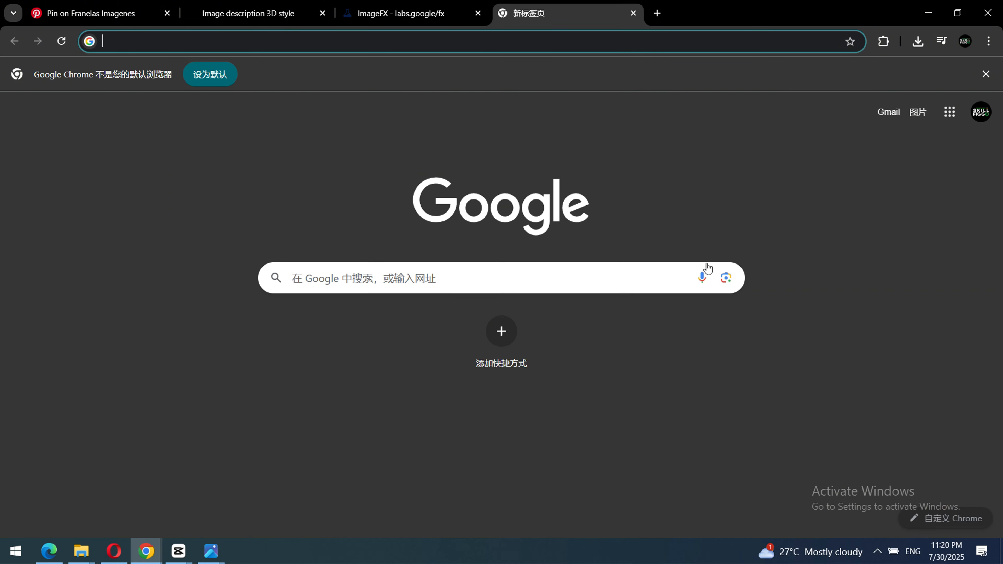
pyautogui.click(253, 13)
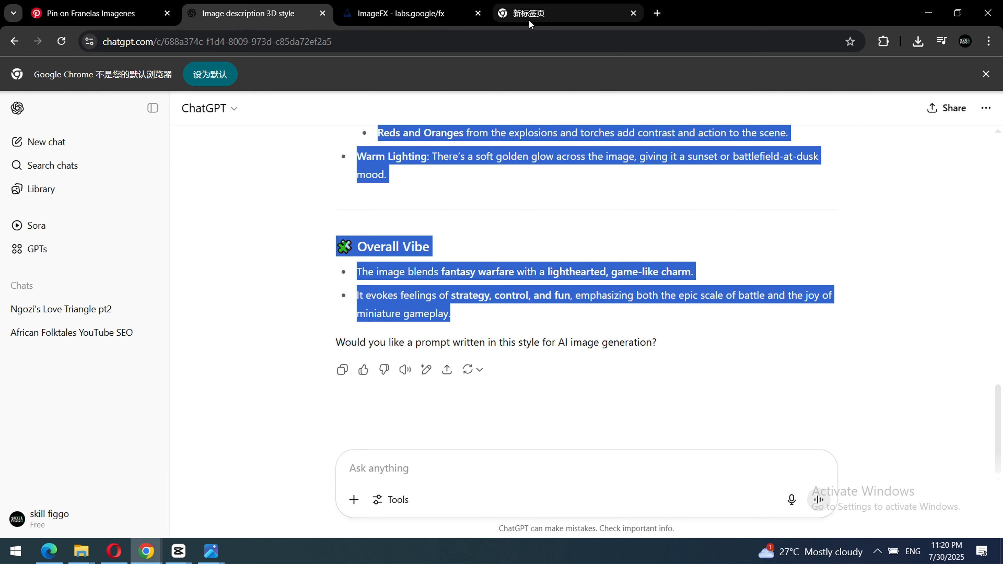
pyautogui.click(91, 13)
pyautogui.click(285, 14)
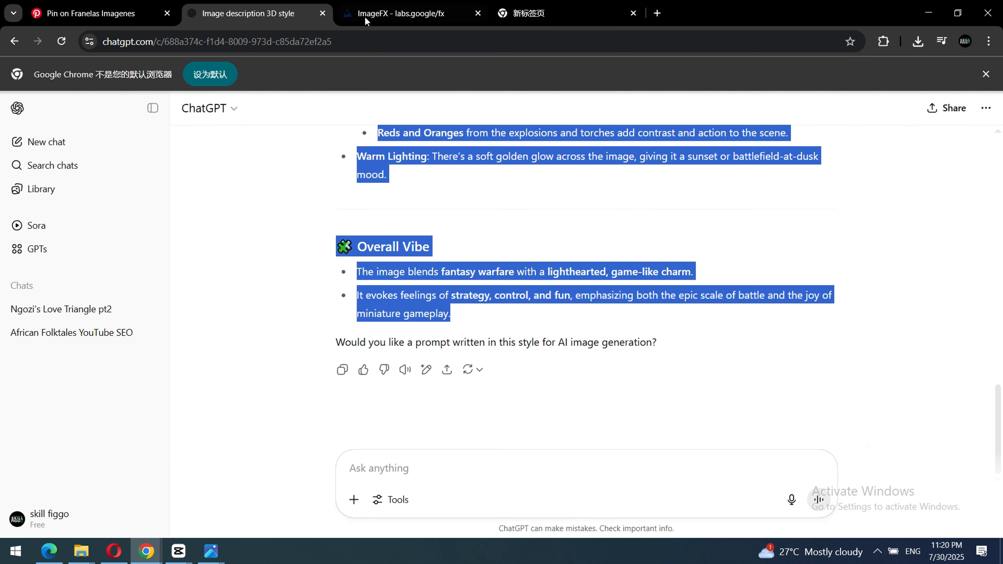
pyautogui.click(418, 14)
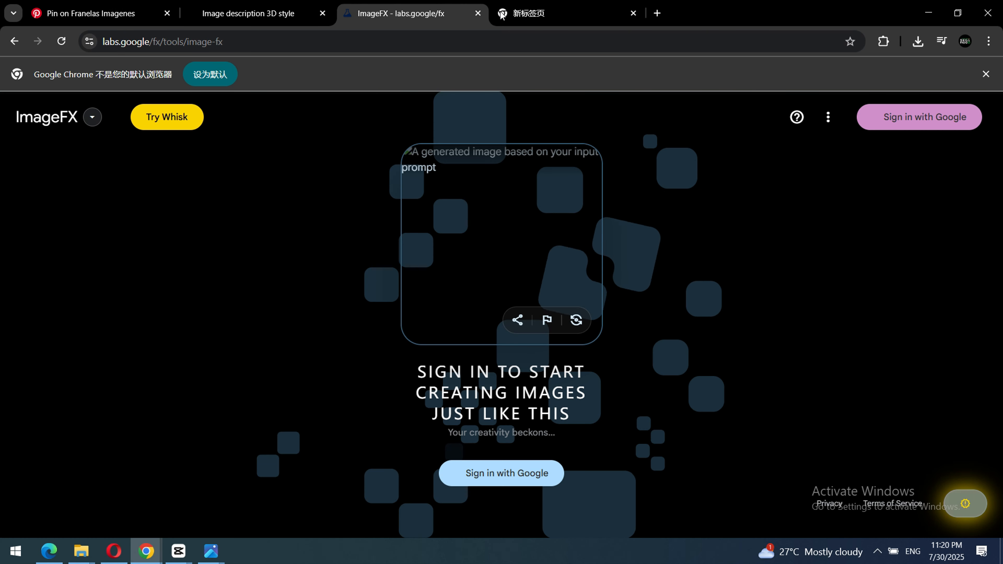
pyautogui.click(539, 11)
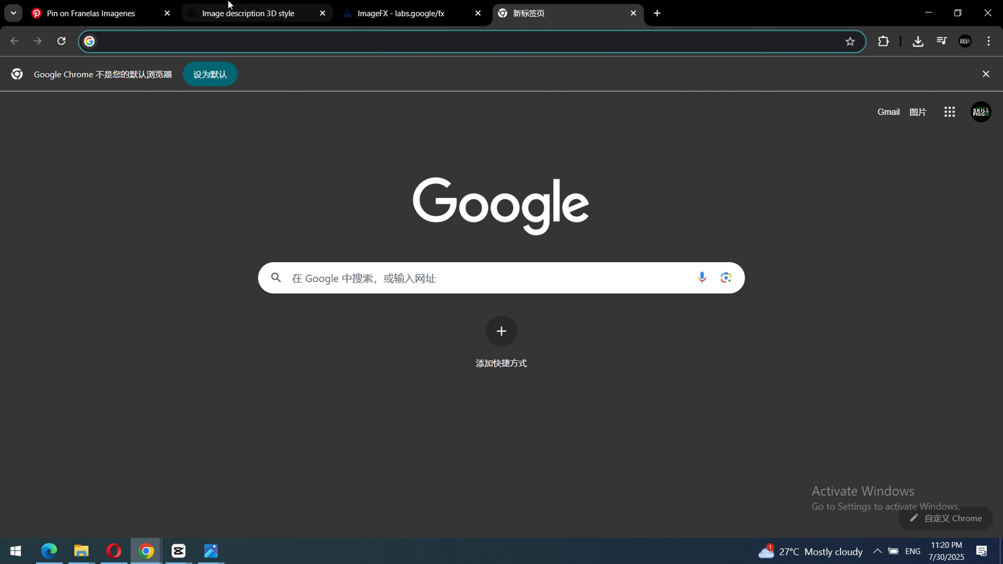
pyautogui.click(404, 14)
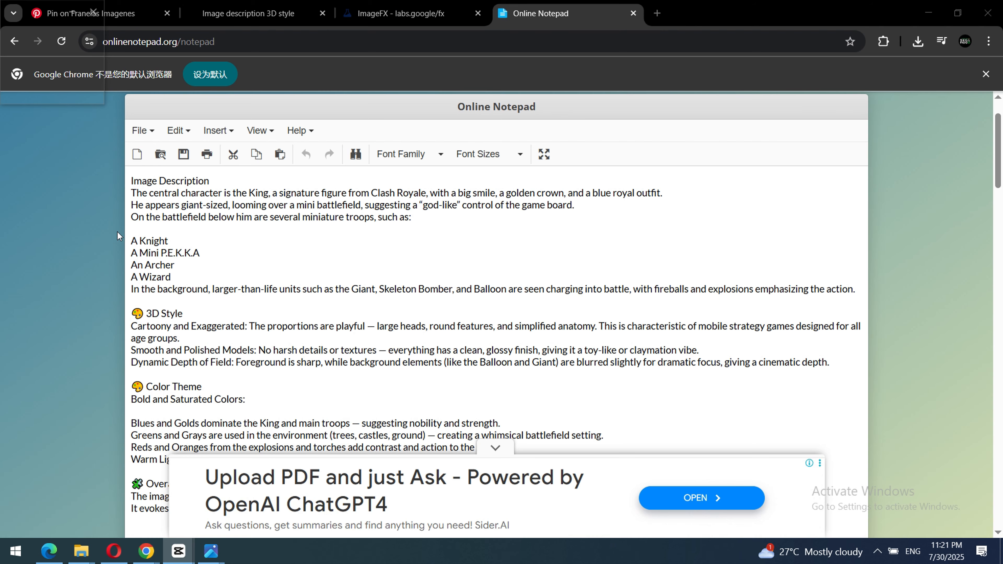
pyautogui.scroll(-3, 390, 215)
pyautogui.scroll(3, 390, 215)
# Copy the whole notepad description from Image Description through Overall Vibe, dismiss the writing-assistance popup, and return to ImageFX.
pyautogui.moveTo(131, 177); pyautogui.dragTo(351, 371)
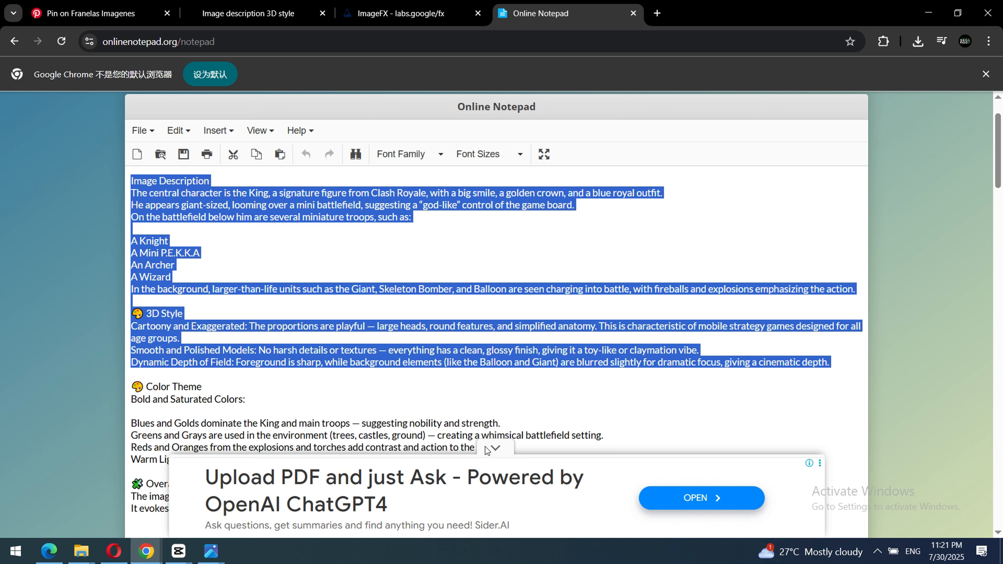
pyautogui.click(495, 447)
pyautogui.scroll(-3, 572, 313)
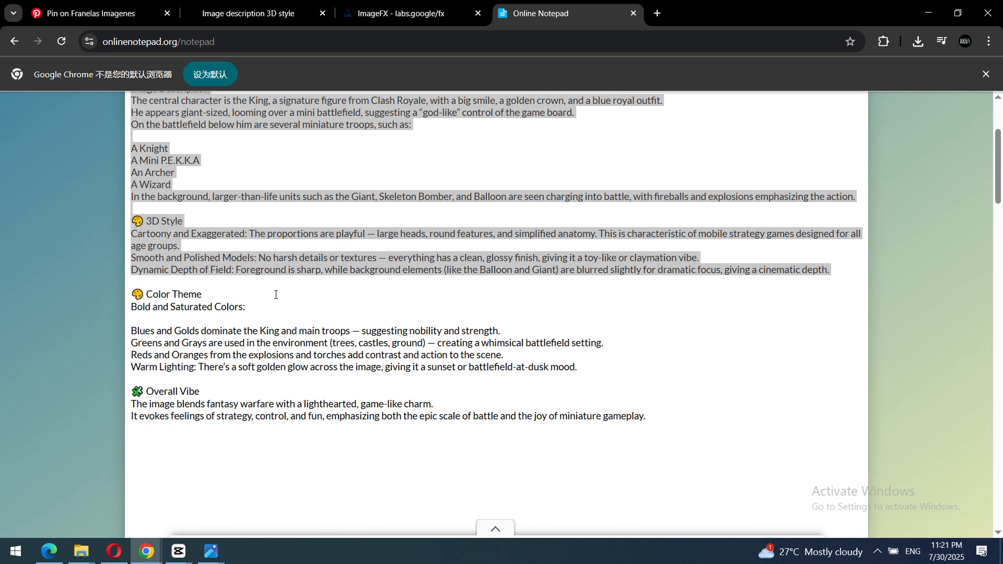
pyautogui.moveTo(658, 316); pyautogui.dragTo(133, 245)
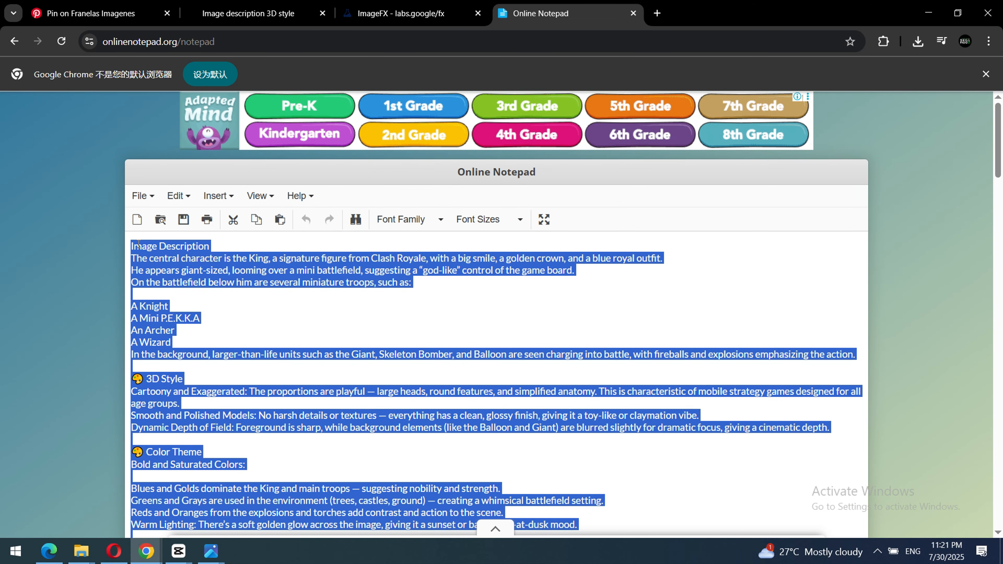
pyautogui.rightClick(139, 244)
pyautogui.click(170, 239)
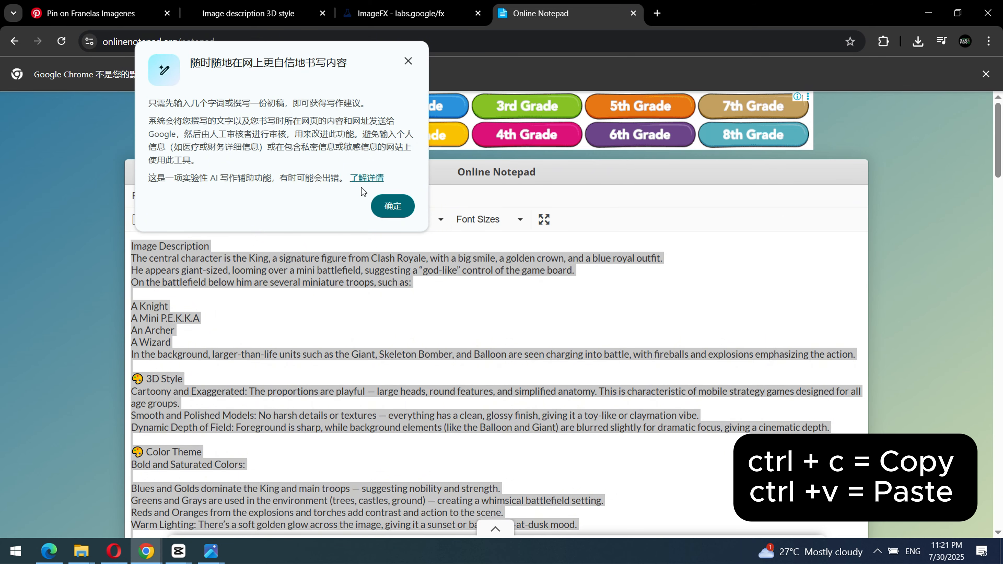
pyautogui.click(408, 60)
pyautogui.click(401, 13)
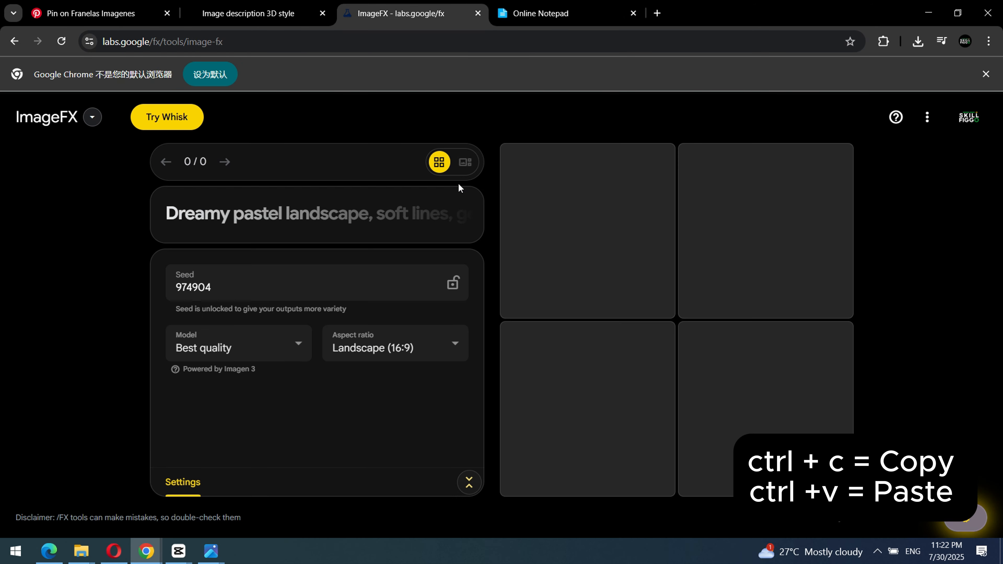
# Paste the copied description into the ImageFX prompt and review it from Image Description to the closing sentence.
pyautogui.click(176, 228)
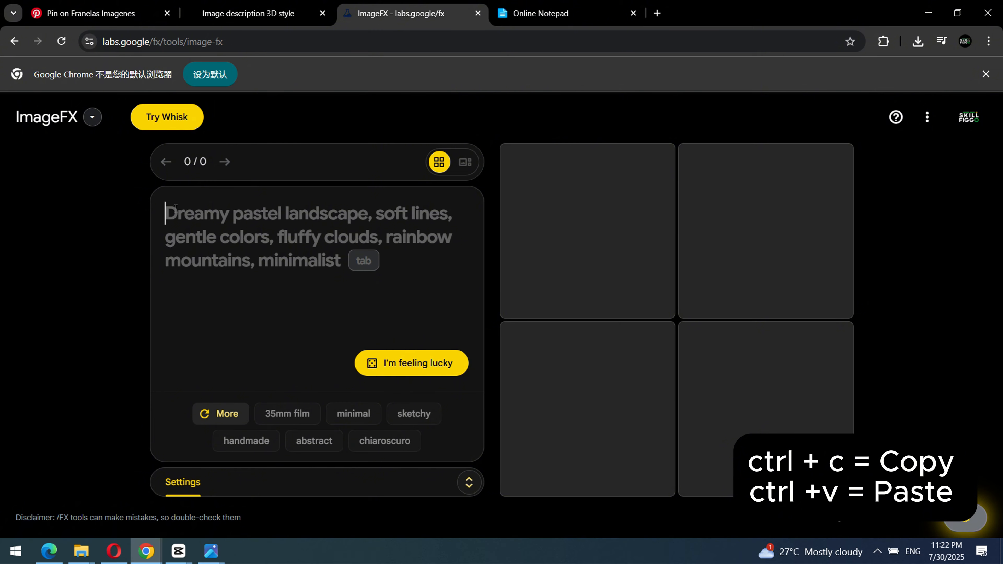
pyautogui.hotkey('ctrl', 'v')
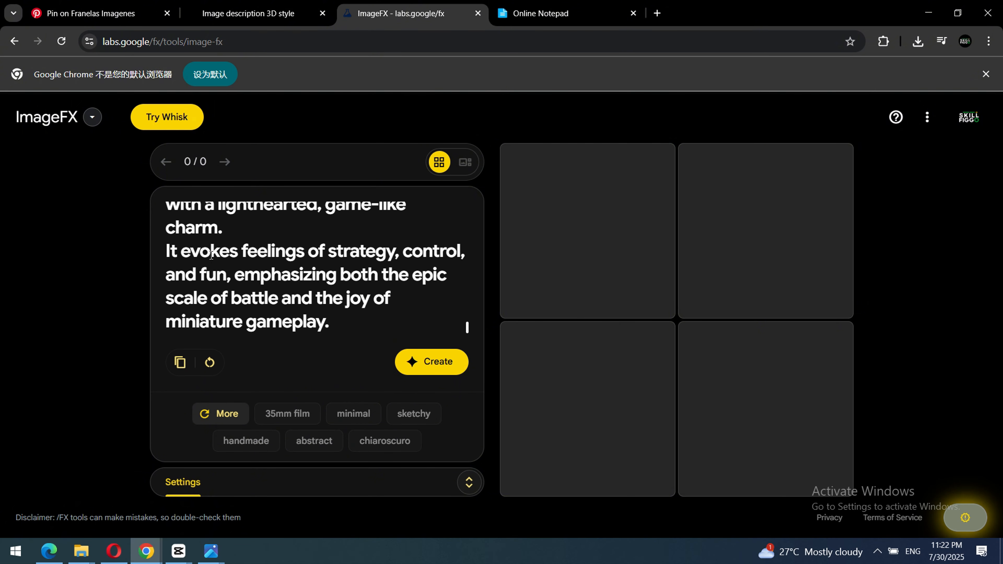
pyautogui.scroll(15, 279, 252)
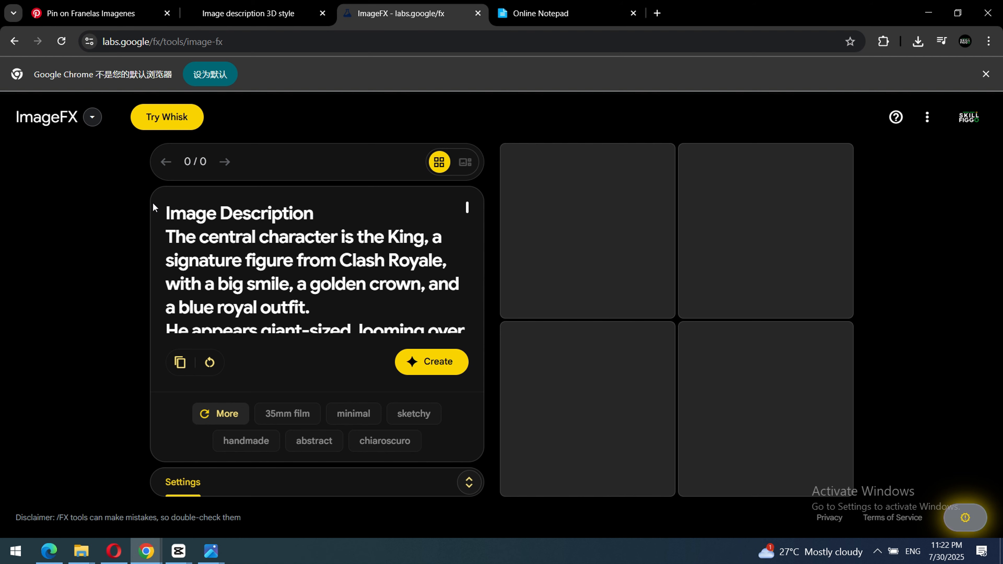
pyautogui.scroll(-15, 316, 241)
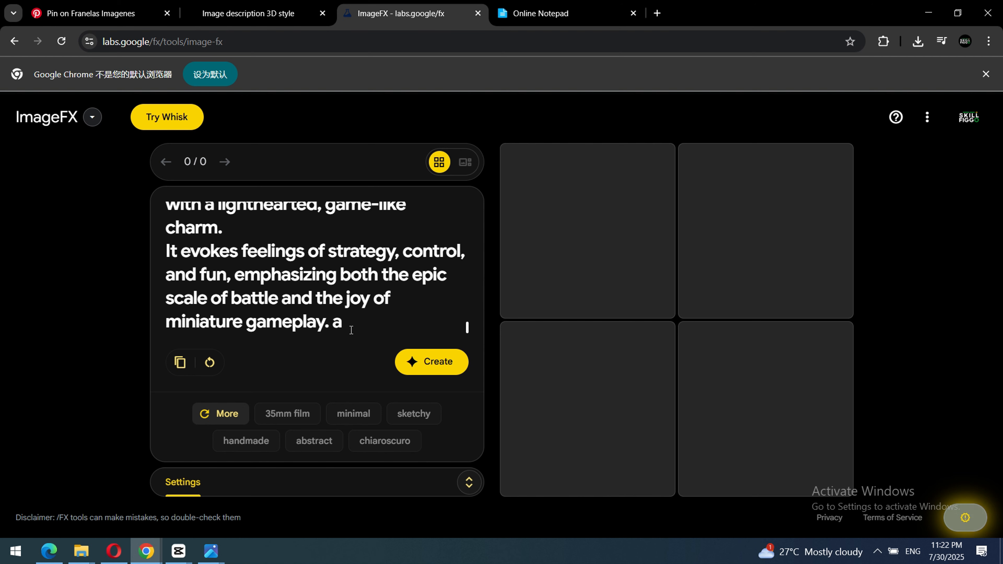
# Append "a miniature characteter standing on a table" to the end of the pasted prompt.
pyautogui.write('mi')
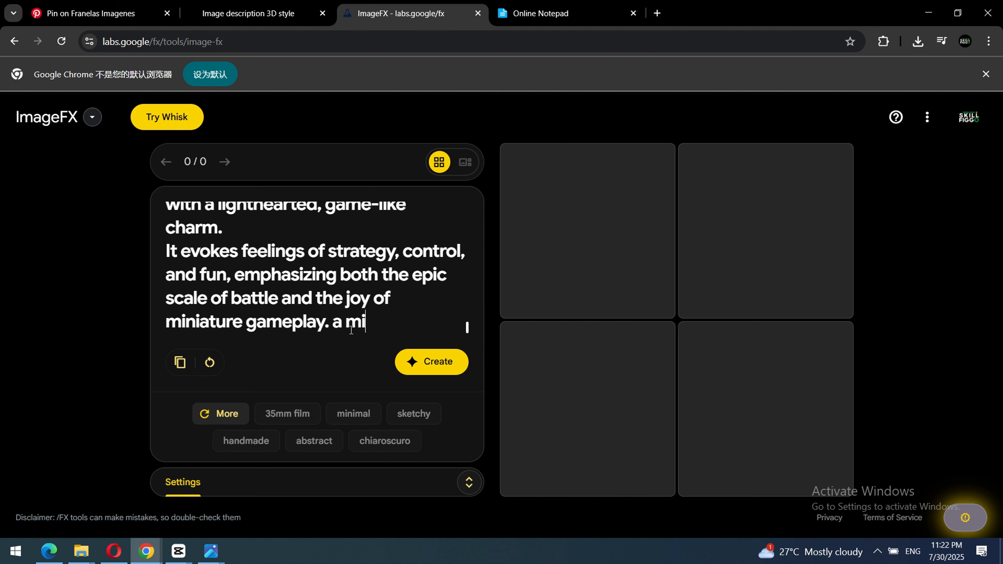
pyautogui.write('niature')
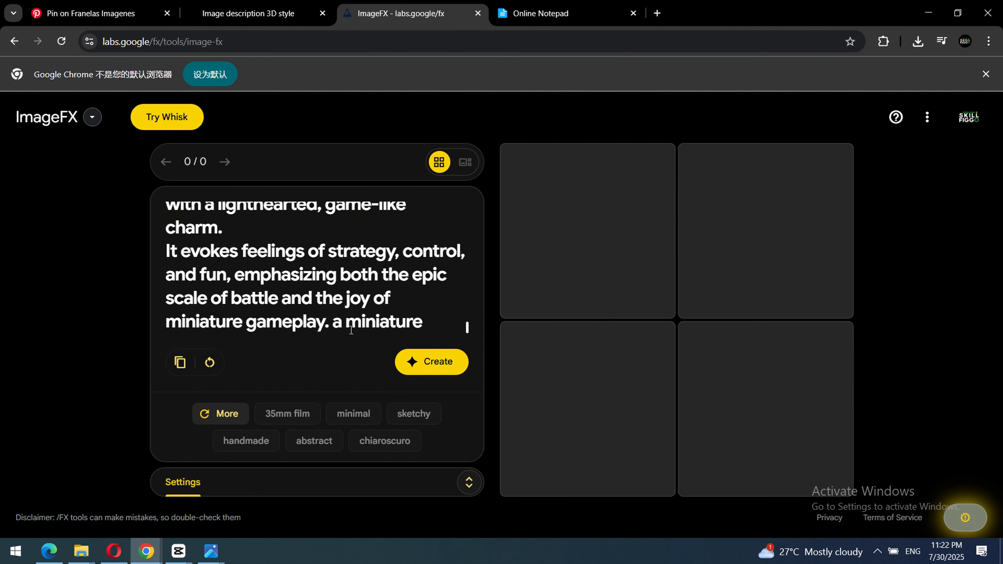
pyautogui.write(' cha')
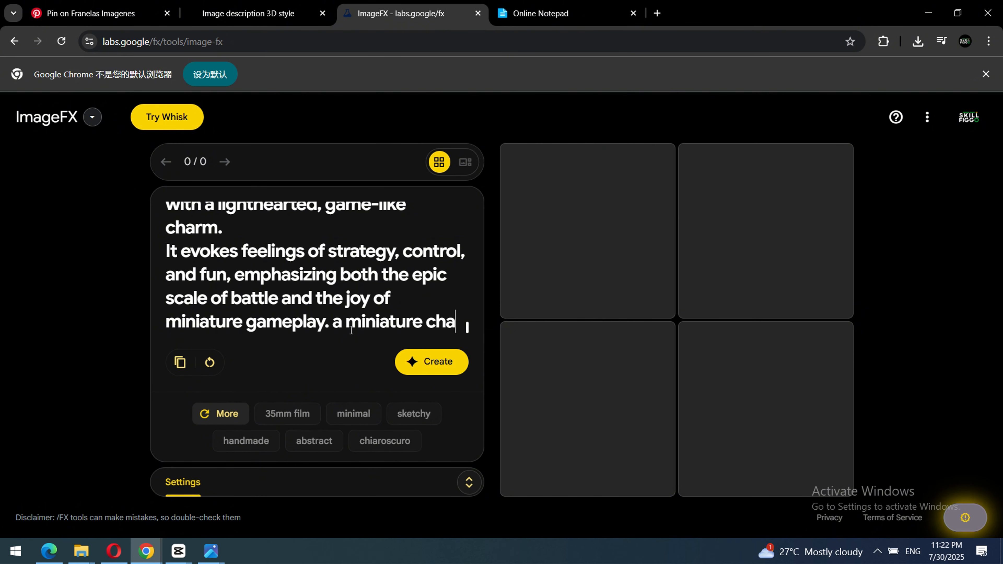
pyautogui.write('ractetr')
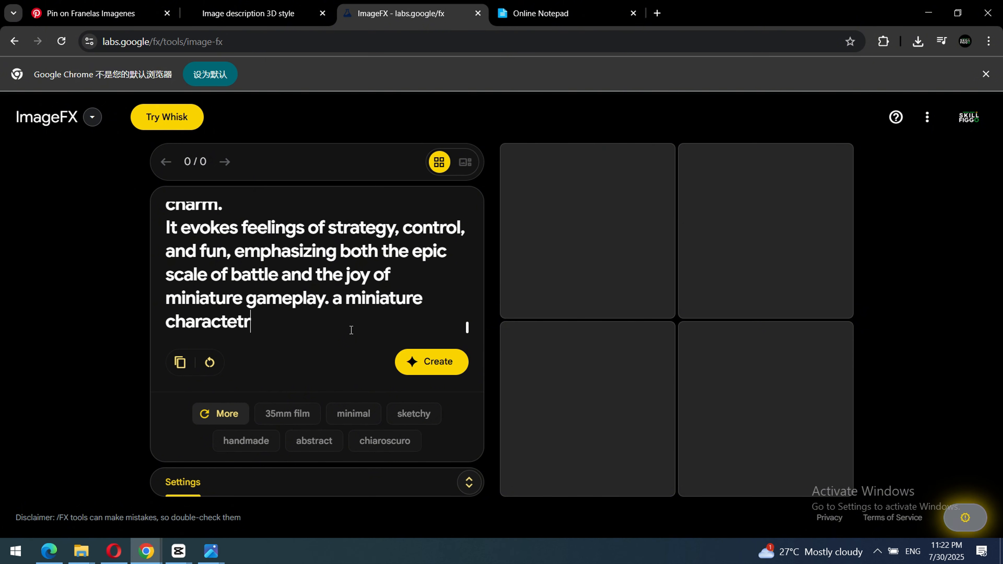
pyautogui.write('e ')
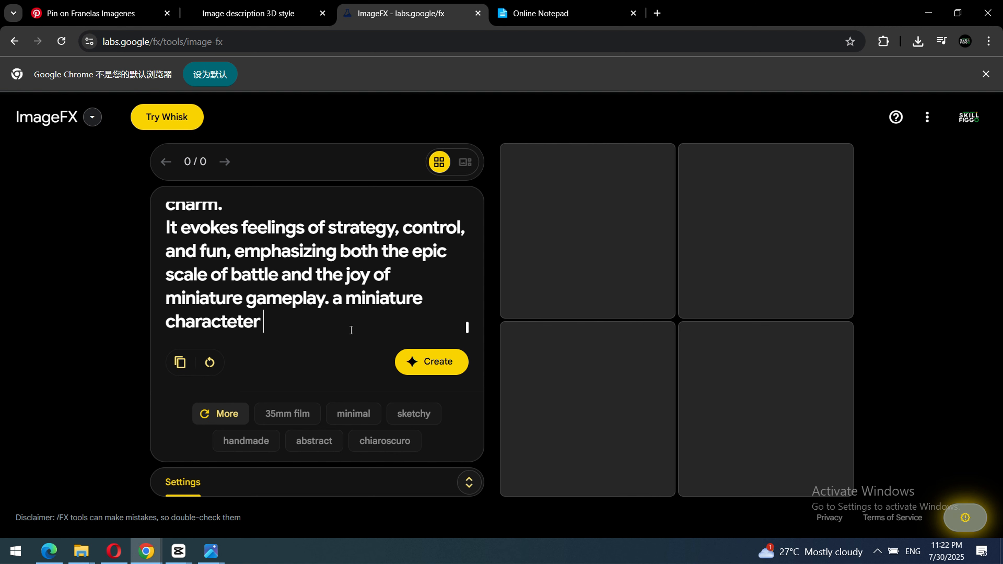
pyautogui.write('standi')
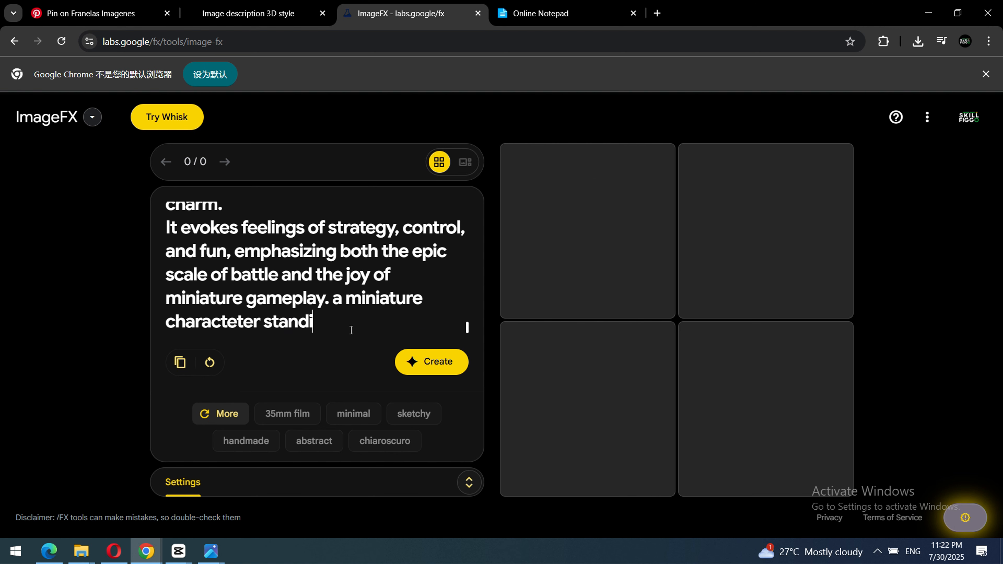
pyautogui.write('ng on a table ')
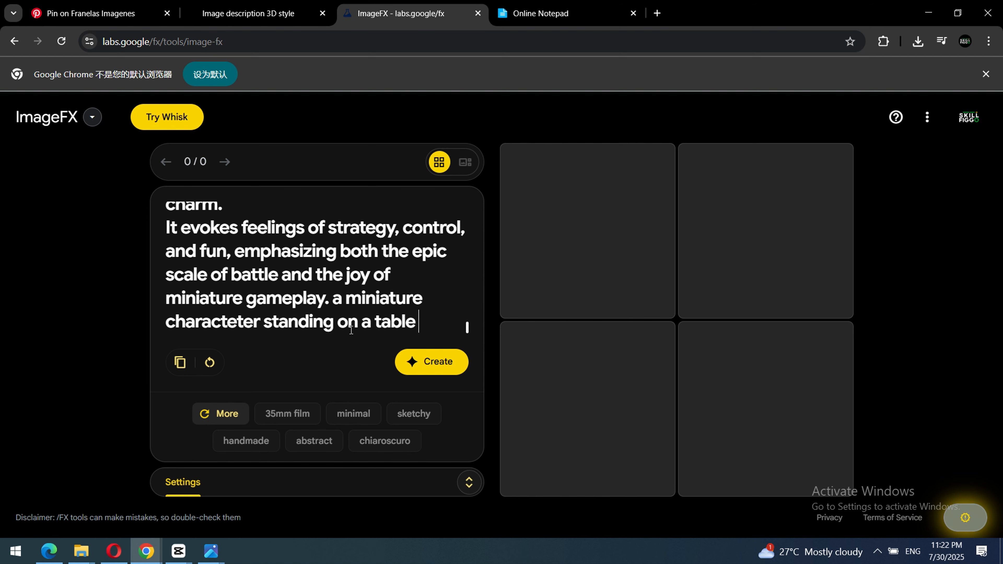
pyautogui.write(', holding a')
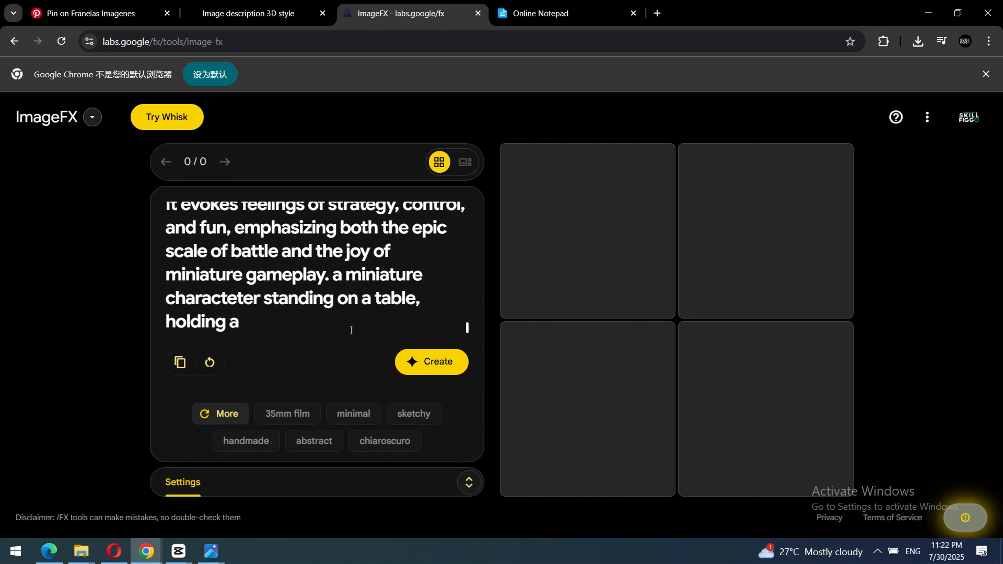
# Extend the end of the prompt with ", holding a magical orb" and generate the images.
pyautogui.write('ma')
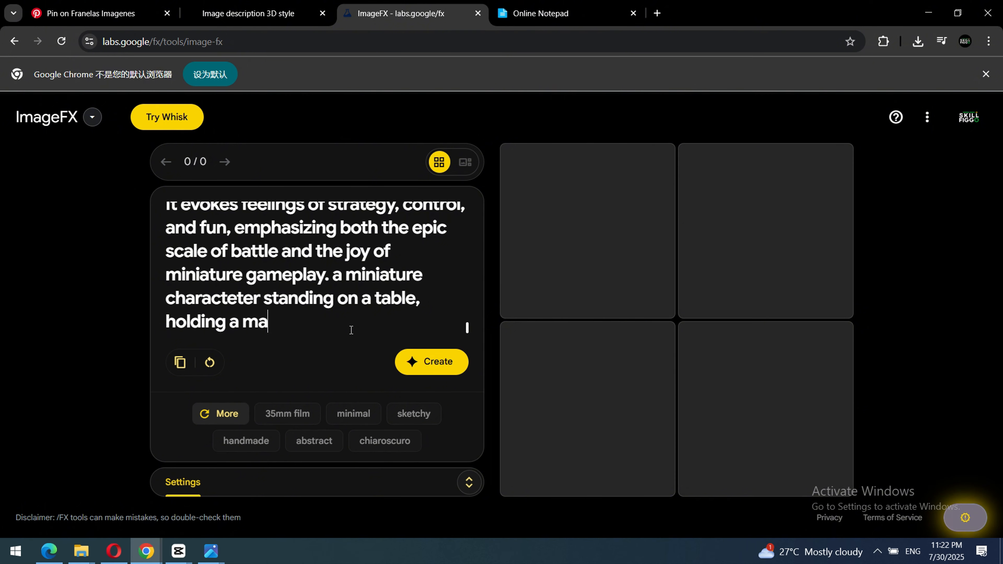
pyautogui.write('gical orb')
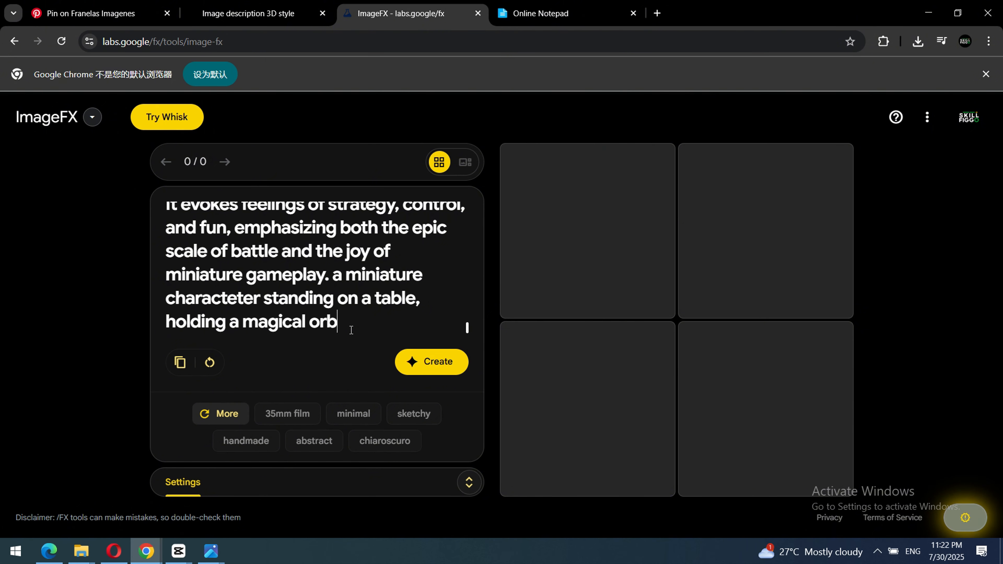
pyautogui.click(424, 365)
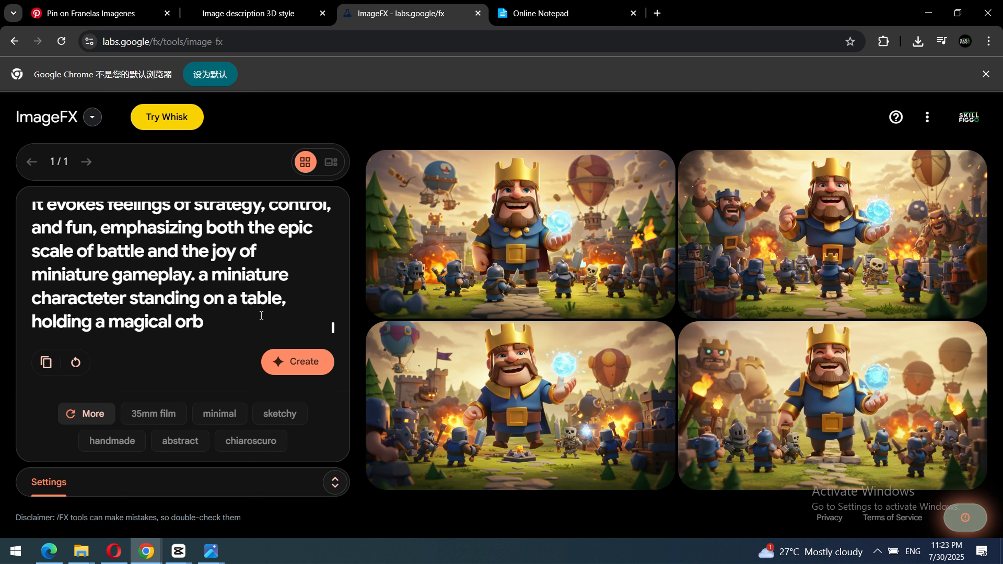
# Replace the added miniature-on-a-table sentence at the end of the prompt with "a character standing on a car".
pyautogui.moveTo(200, 277); pyautogui.dragTo(259, 331)
pyautogui.press('BackSpace')
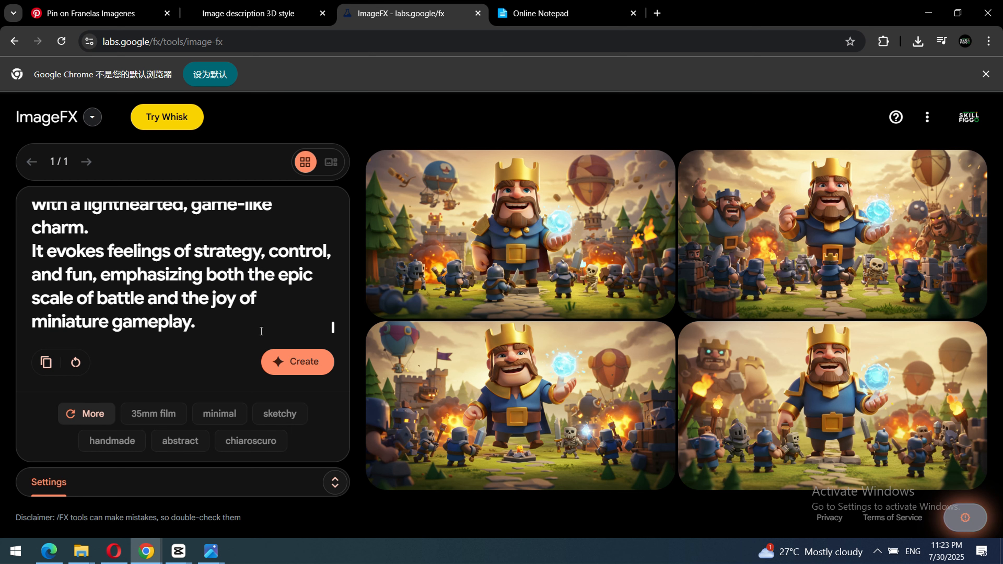
pyautogui.write('a charact')
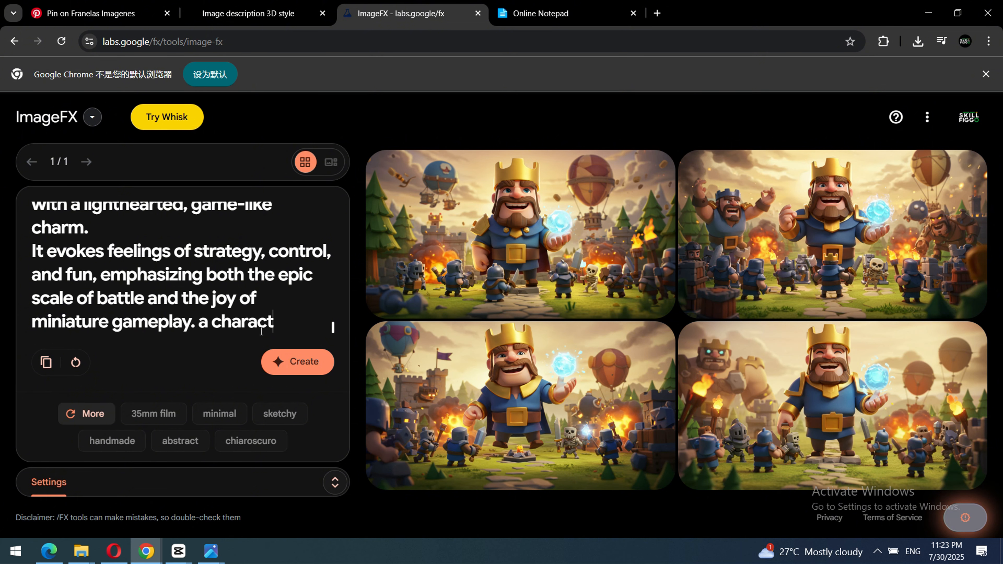
pyautogui.write('er standi')
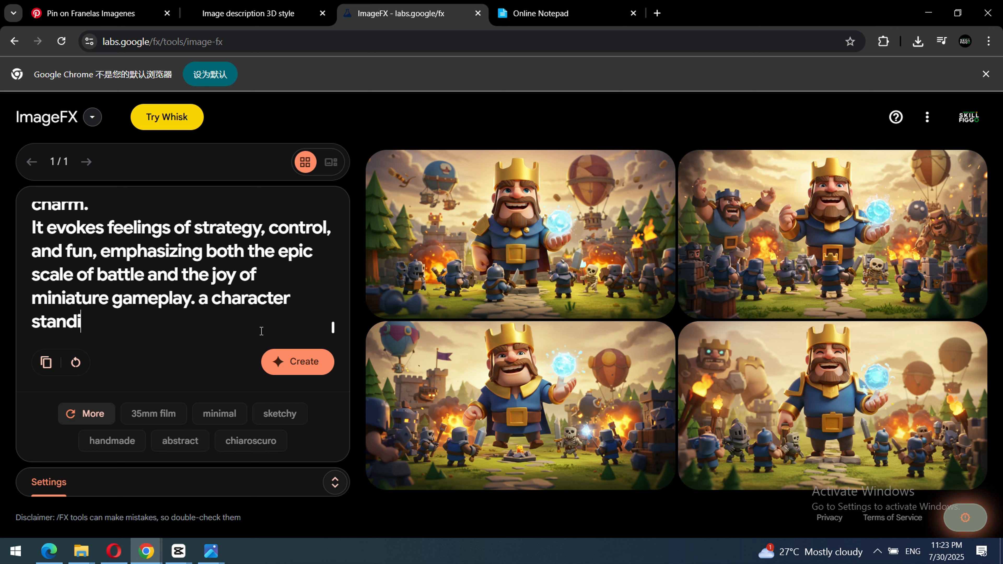
pyautogui.write('ng on a car')
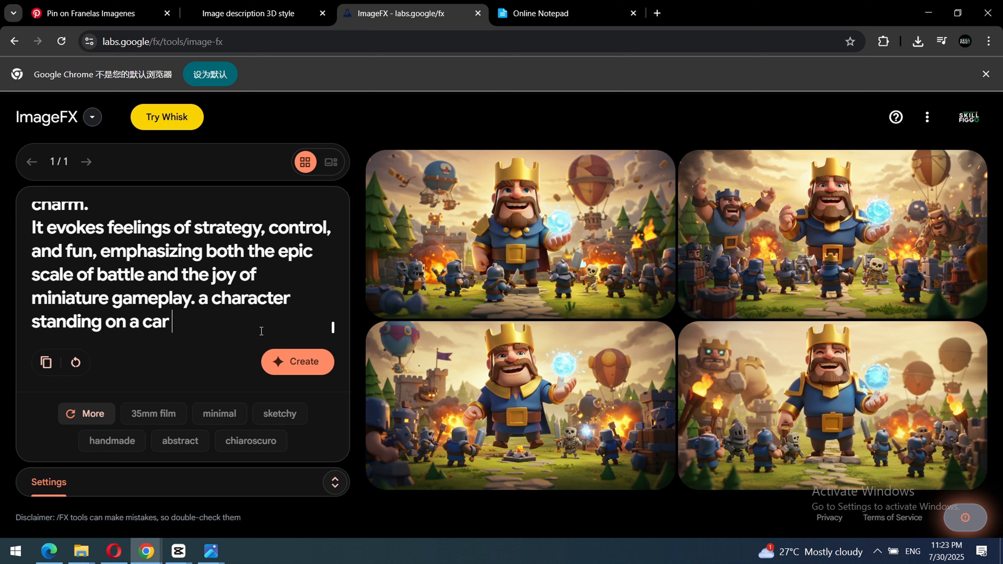
pyautogui.write(' on a whi')
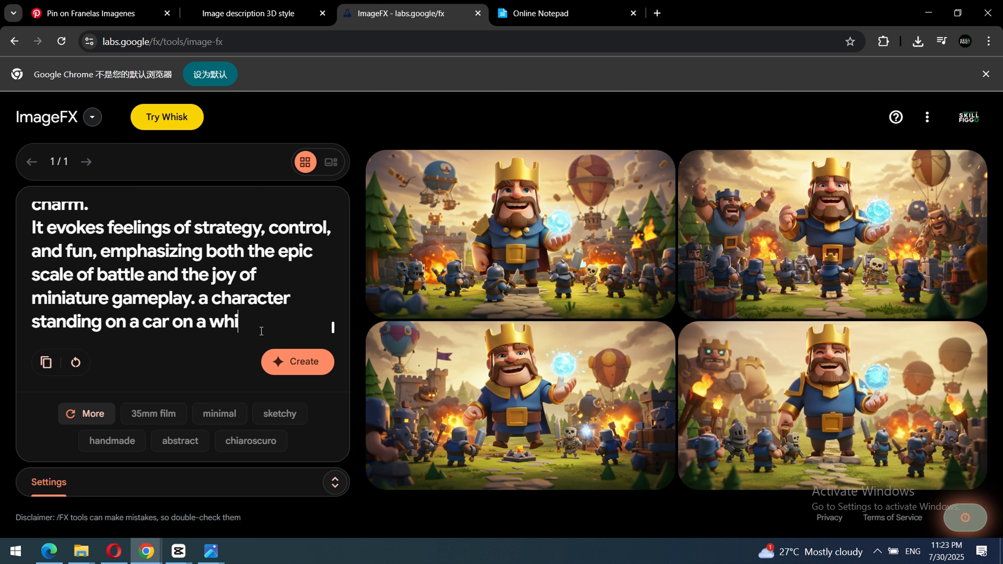
pyautogui.write('te')
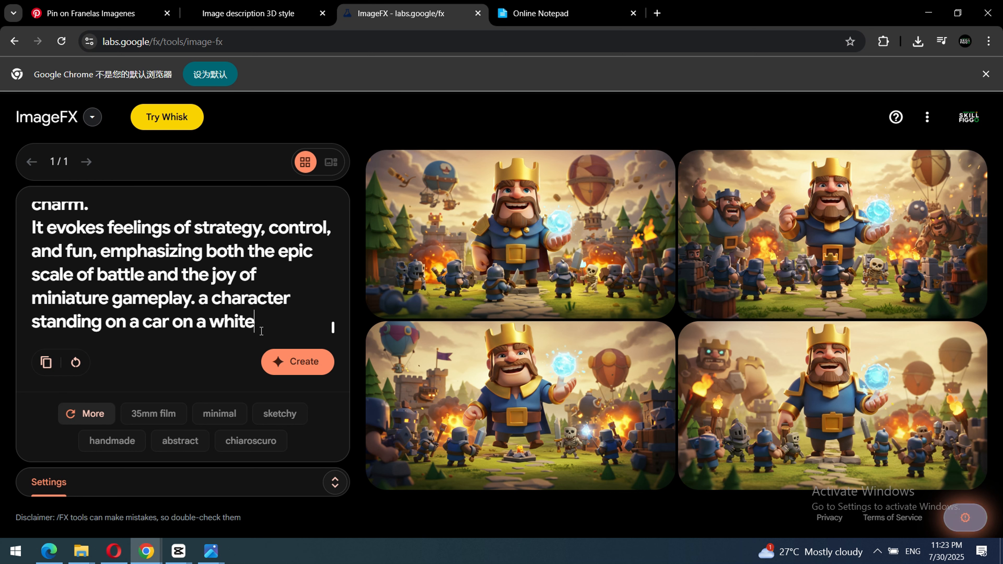
pyautogui.press('BackSpace')
pyautogui.press('BackSpace')
pyautogui.press('BackSpace')
pyautogui.press('BackSpace')
pyautogui.press('BackSpace')
pyautogui.press('BackSpace')
pyautogui.press('BackSpace')
pyautogui.press('BackSpace')
pyautogui.press('BackSpace')
pyautogui.press('BackSpace')
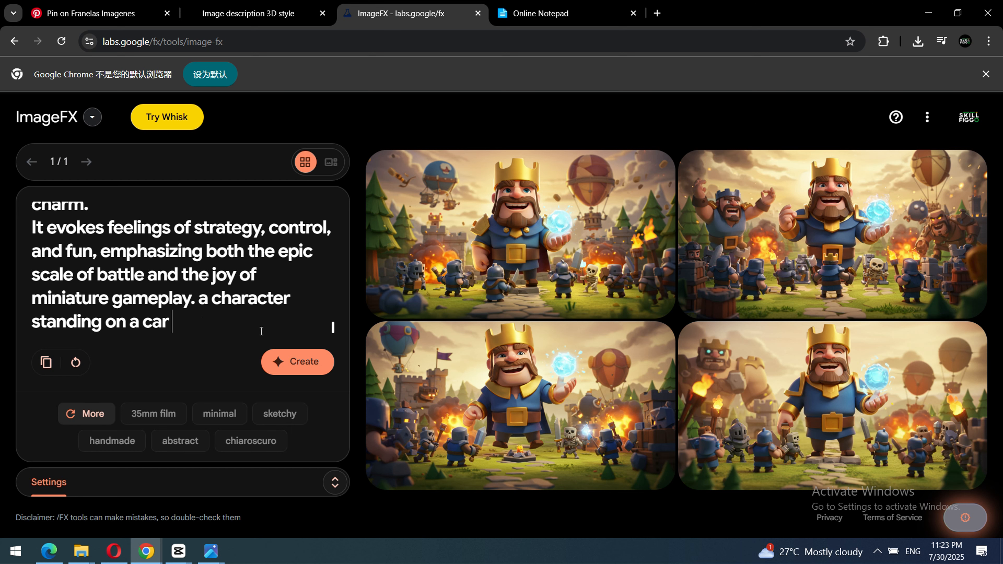
# Complete the prompt's last sentence with ", white background." and generate a new set of images.
pyautogui.write('wh')
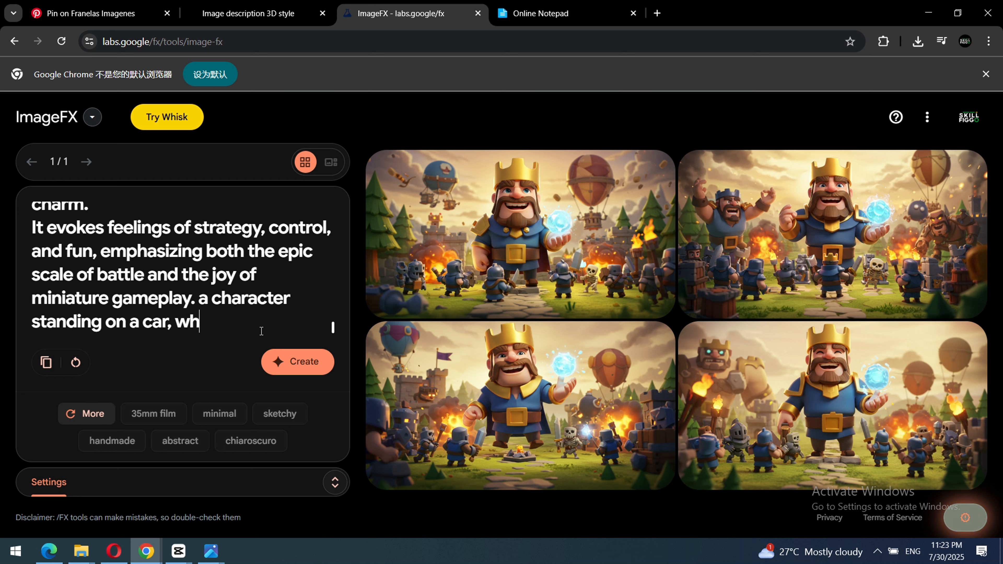
pyautogui.write('ite back')
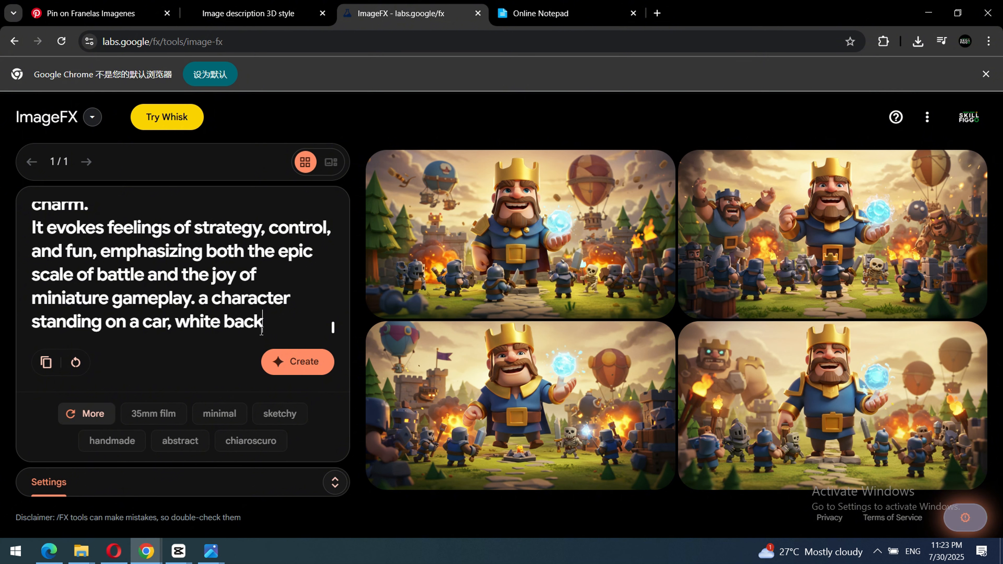
pyautogui.write('ground.')
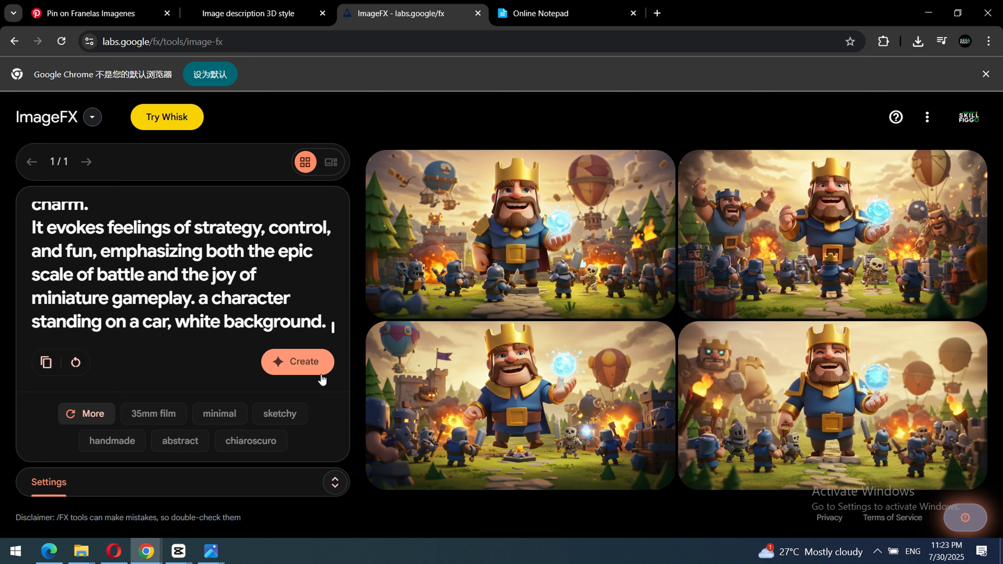
pyautogui.click(312, 361)
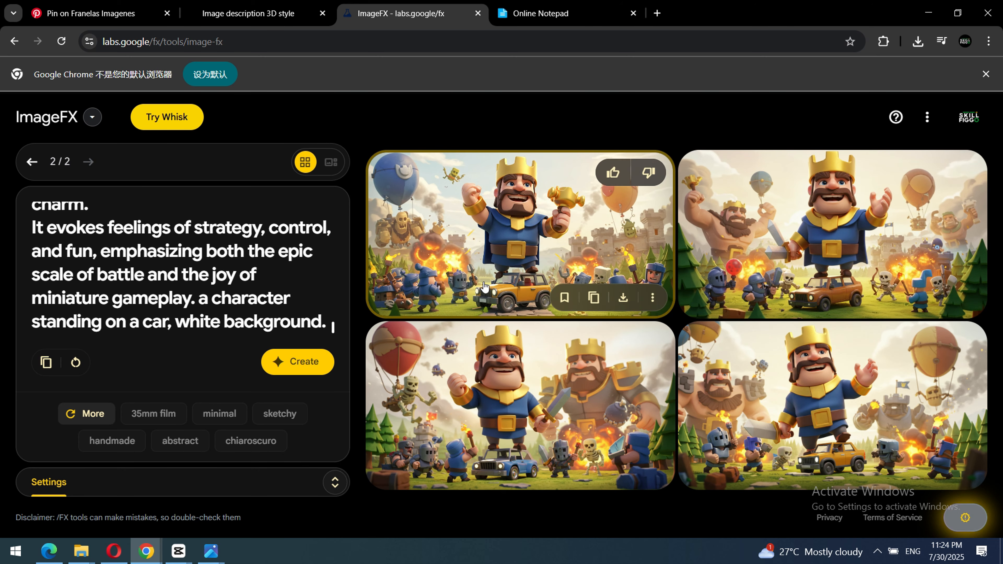
# Enlarge the generated image of the king with a golden hammer standing on a car and download it.
pyautogui.click(531, 249)
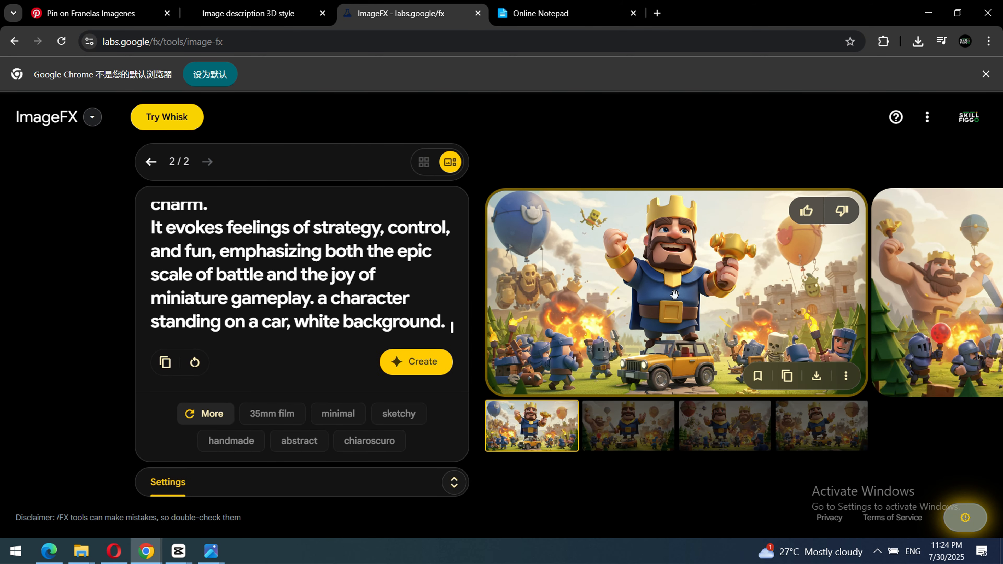
pyautogui.click(845, 375)
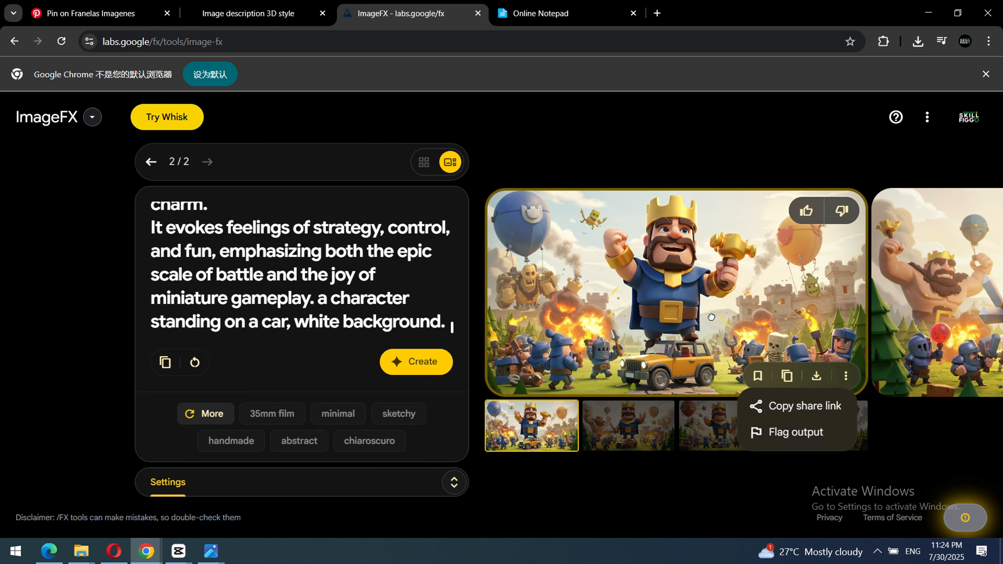
pyautogui.click(816, 376)
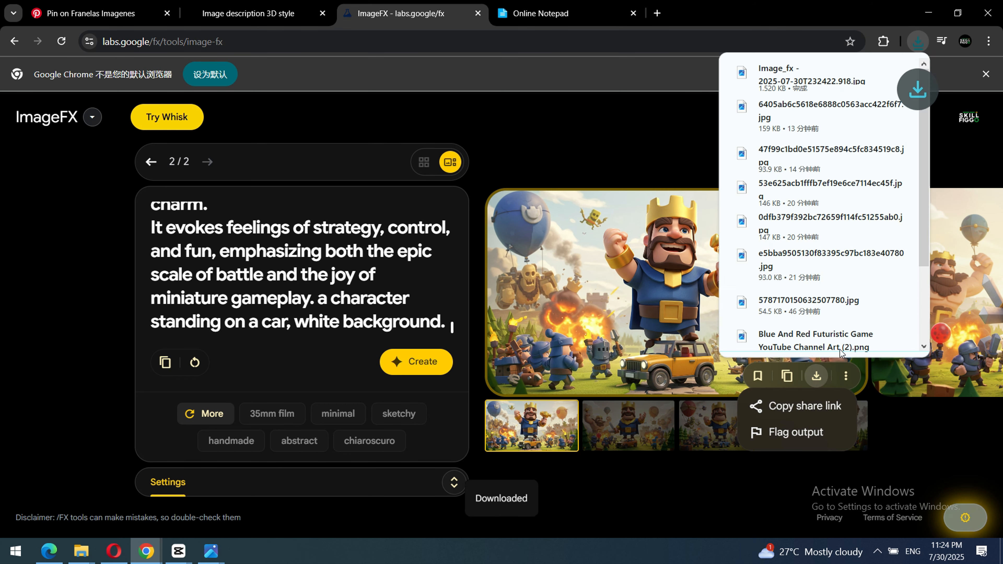
# Open the downloaded image from its folder, examine it in the maximized viewer, and clear the viewer and folder windows to return to ImageFX.
pyautogui.click(873, 76)
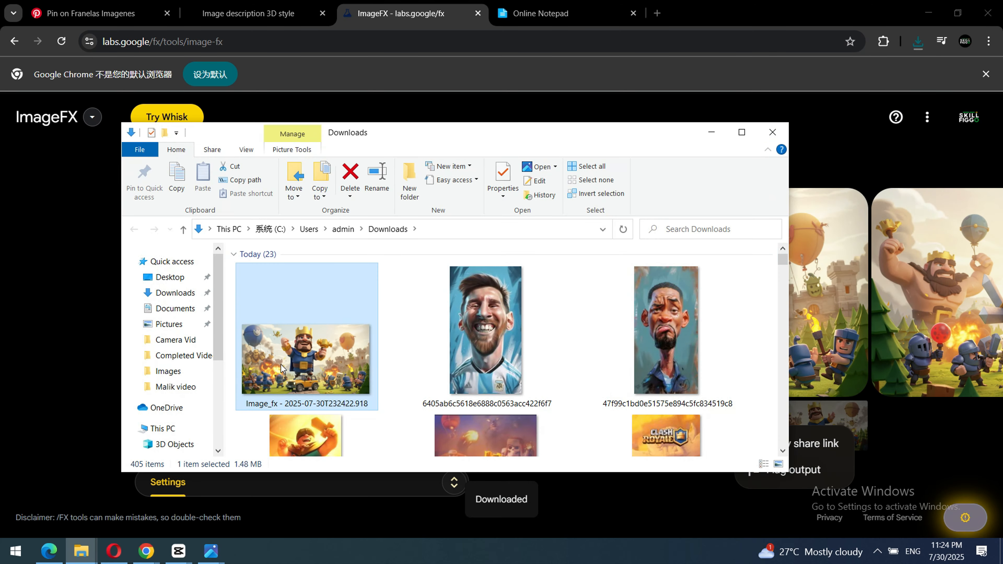
pyautogui.doubleClick(282, 368)
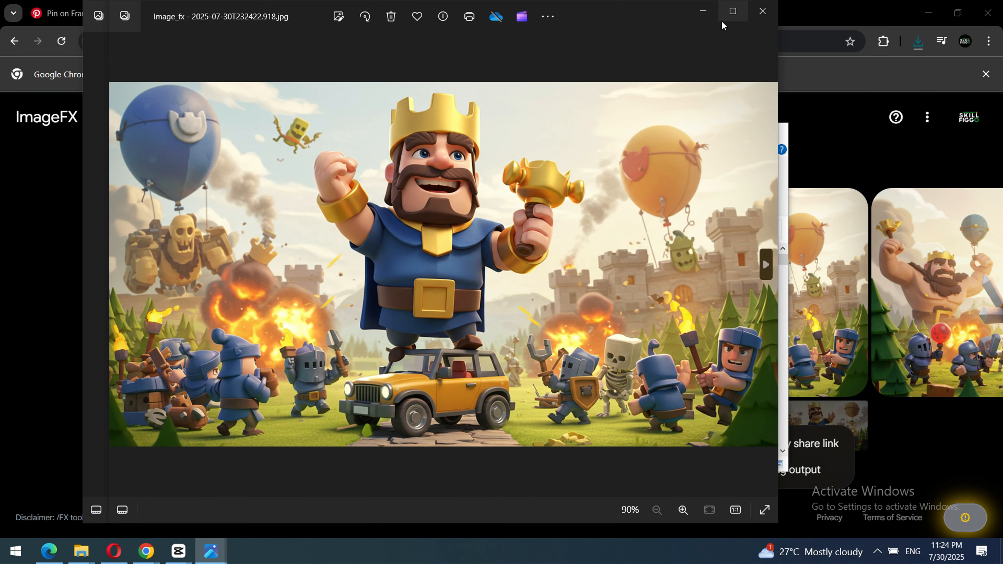
pyautogui.click(734, 16)
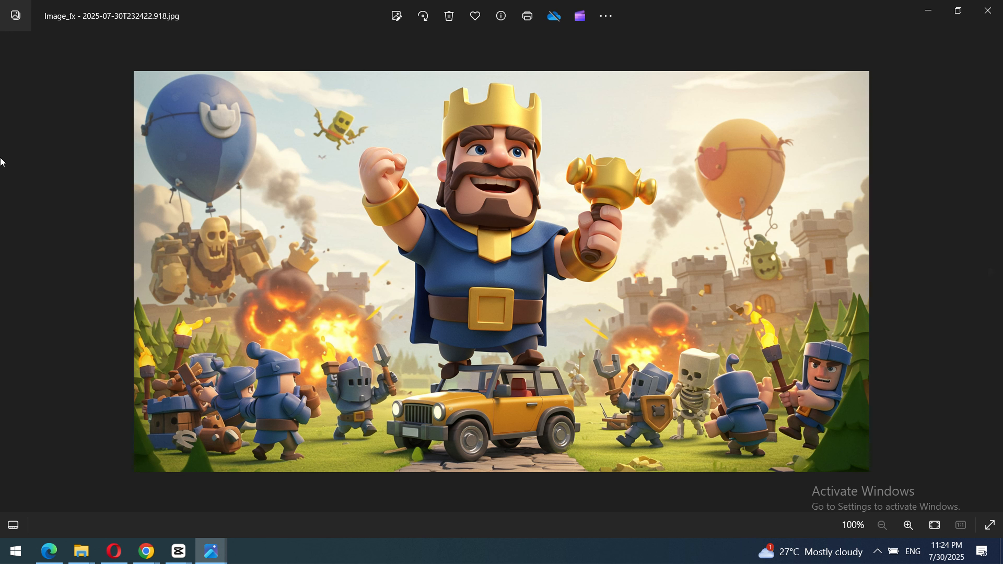
pyautogui.click(989, 11)
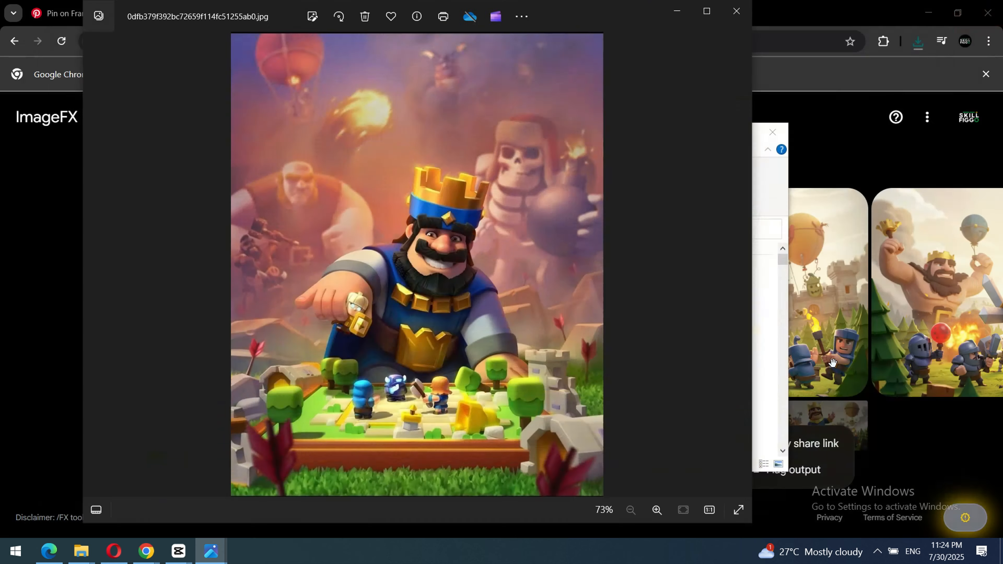
pyautogui.click(676, 18)
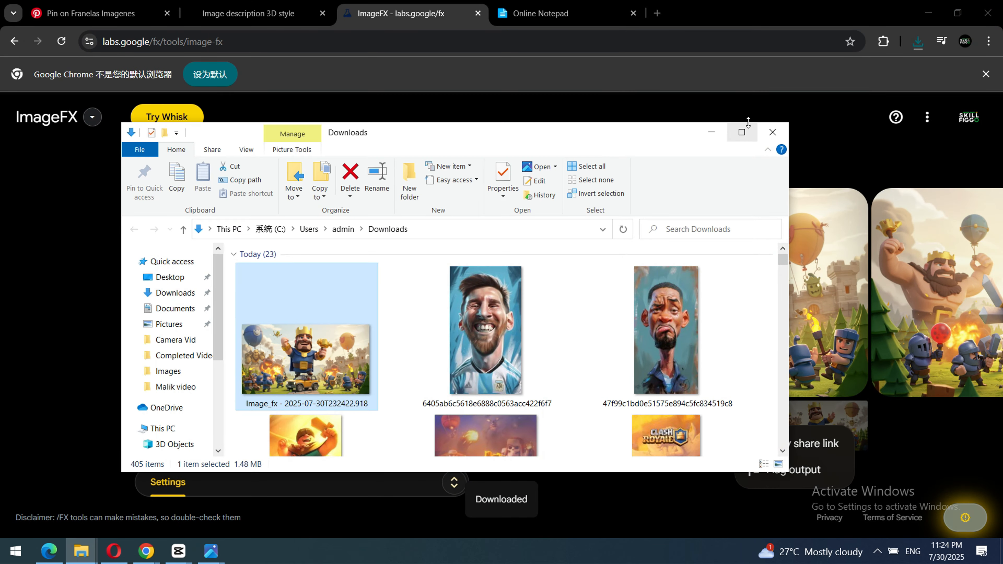
pyautogui.click(713, 132)
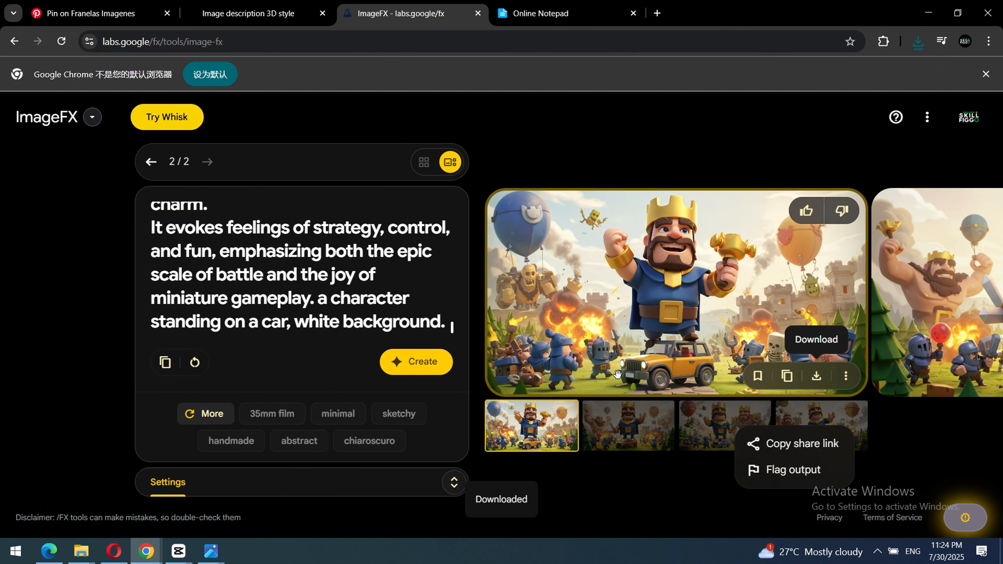
# View the remaining enlarged images in the set showing a king standing on a car.
pyautogui.click(628, 426)
pyautogui.click(724, 425)
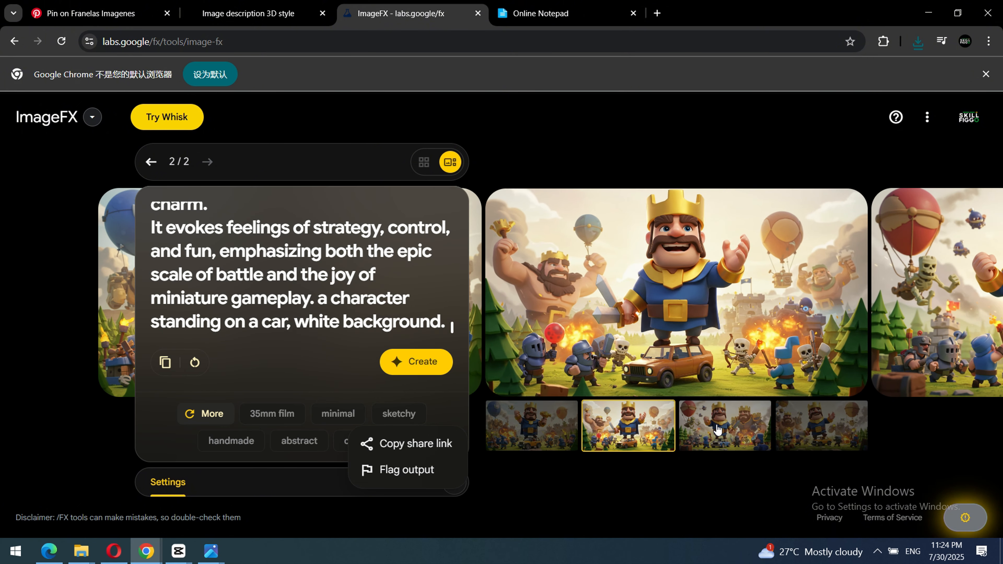
pyautogui.click(817, 435)
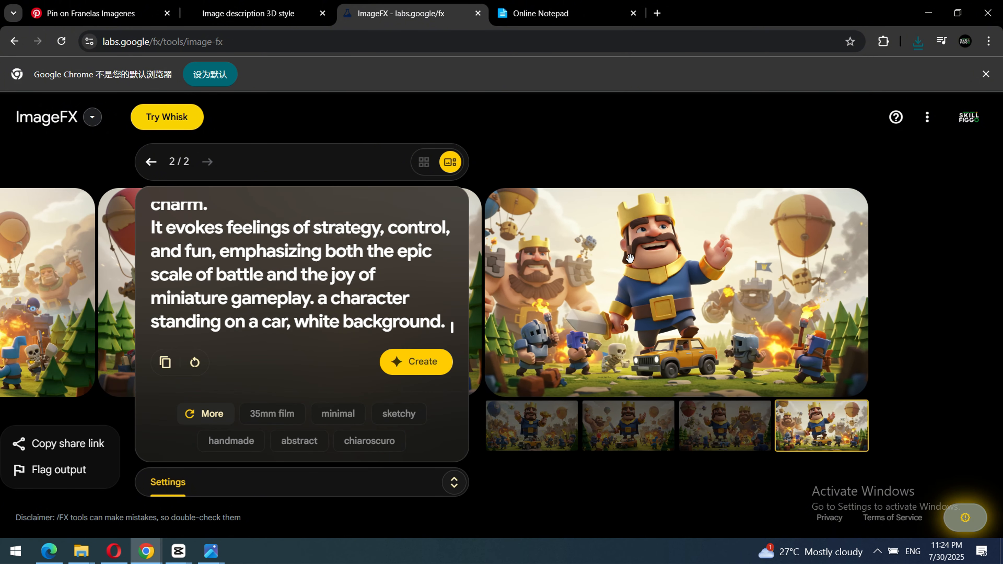
# Replace the prompt's closing words about a character standing on a car, white background with "using the provided character style.".
pyautogui.scroll(3, 350, 328)
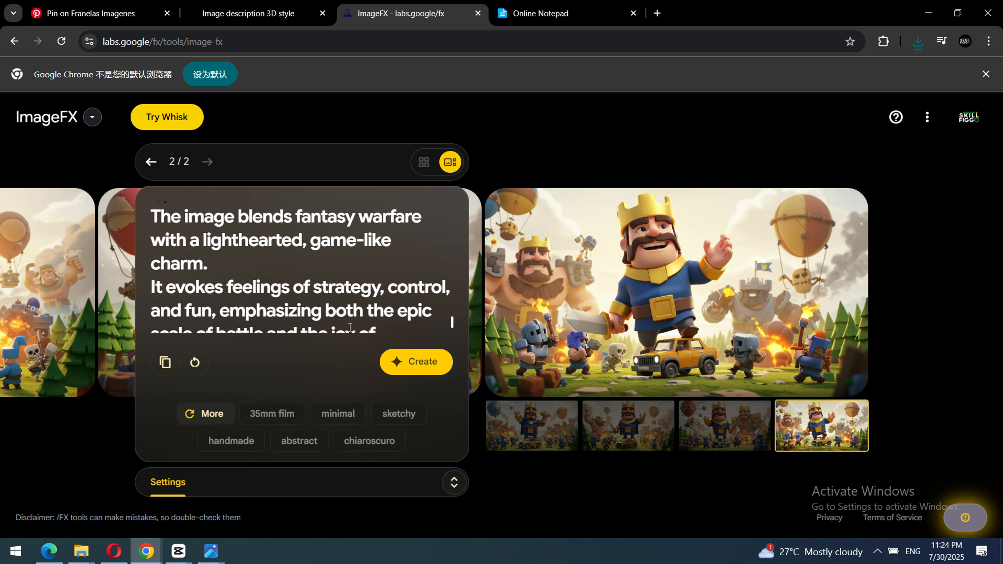
pyautogui.scroll(-3, 259, 305)
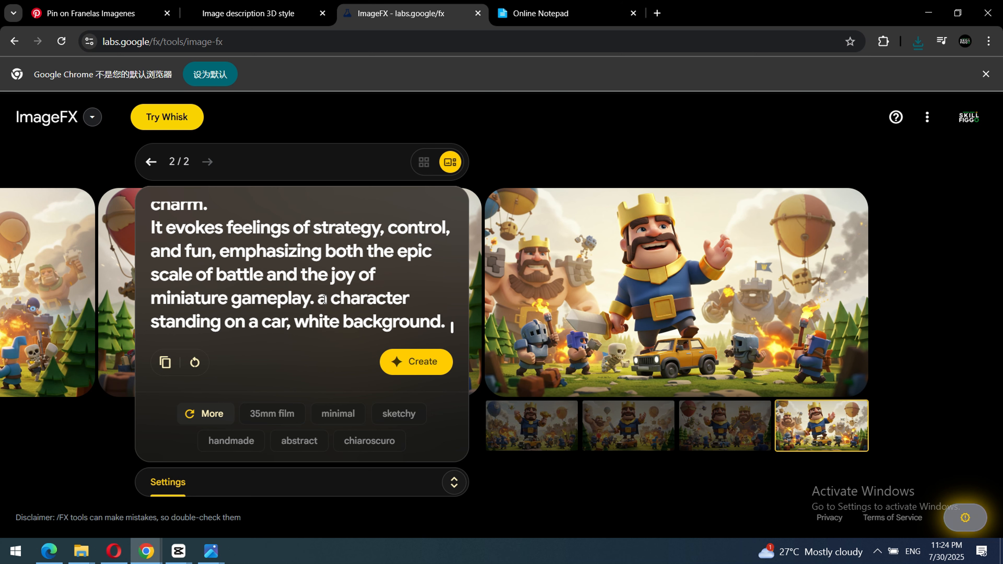
pyautogui.moveTo(315, 300); pyautogui.dragTo(446, 322)
pyautogui.click(346, 308)
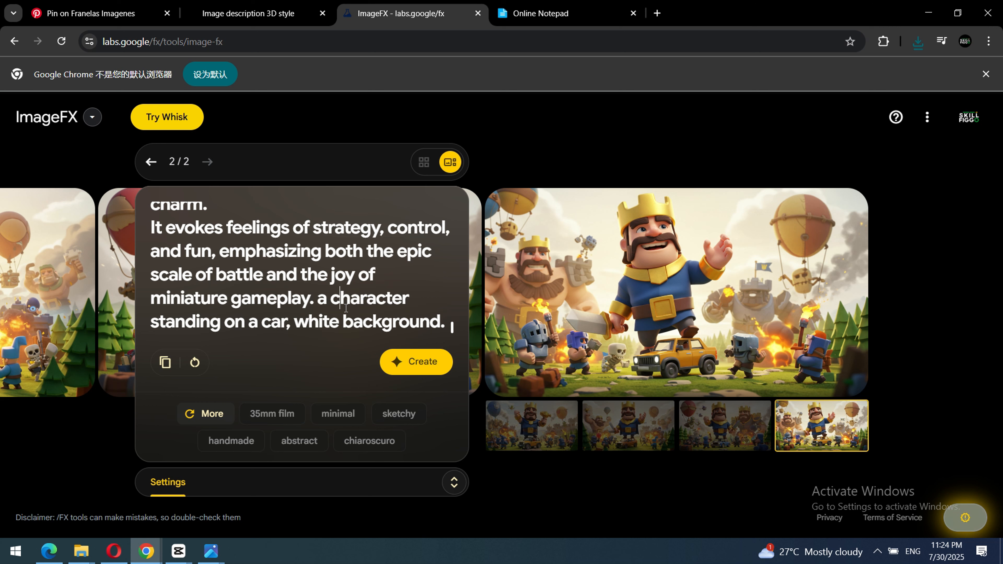
pyautogui.moveTo(318, 301); pyautogui.dragTo(429, 333)
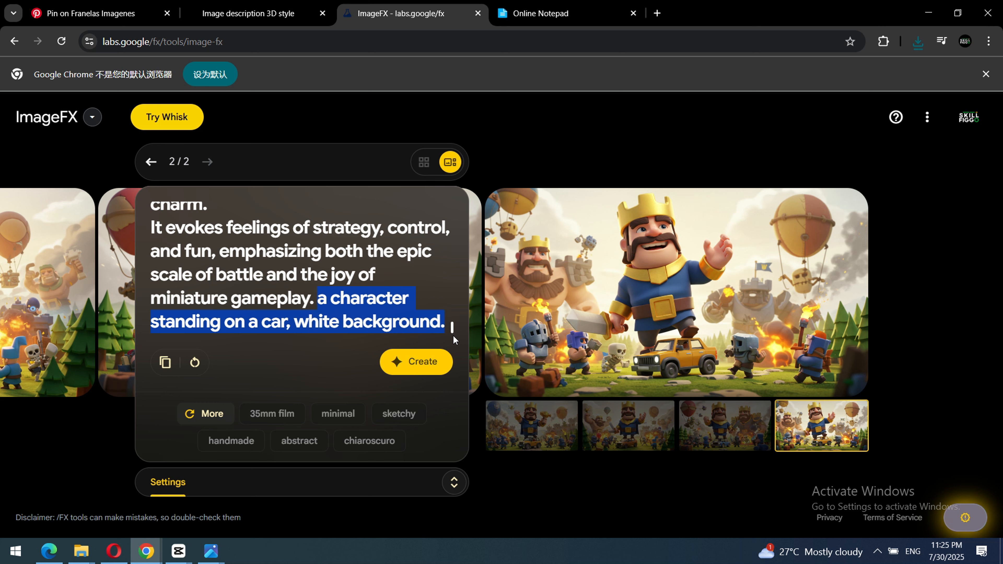
pyautogui.write('usi')
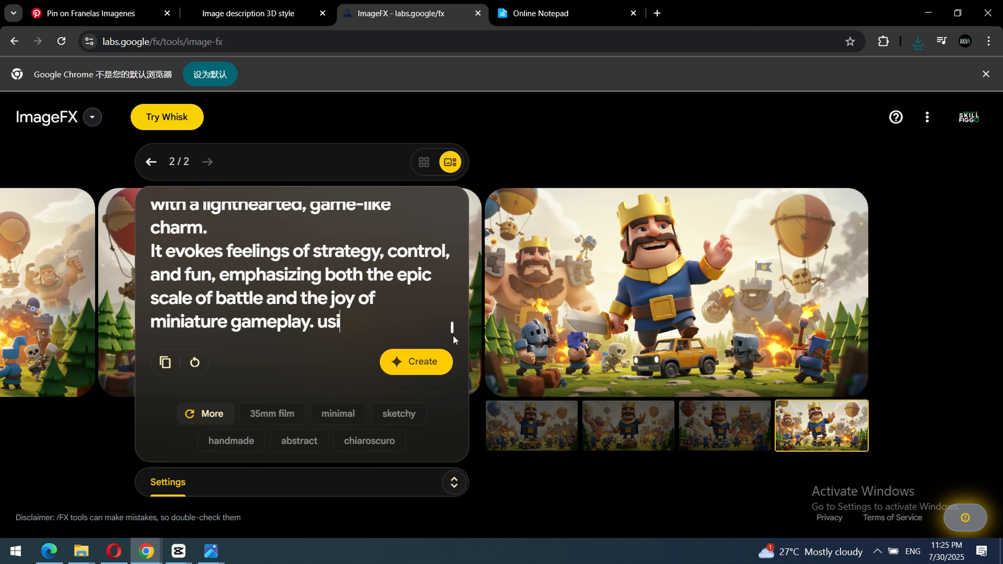
pyautogui.write('ng the')
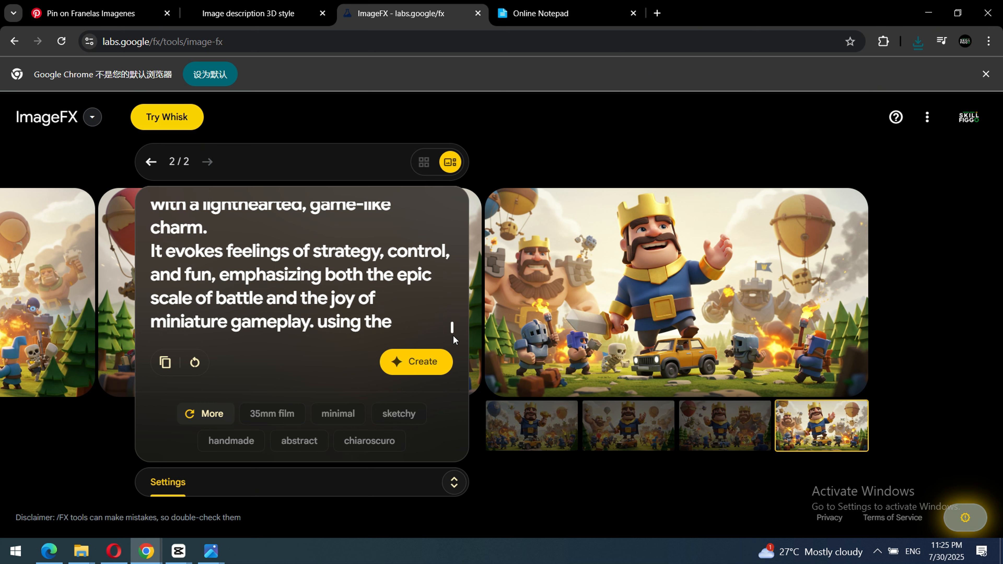
pyautogui.write(' pro')
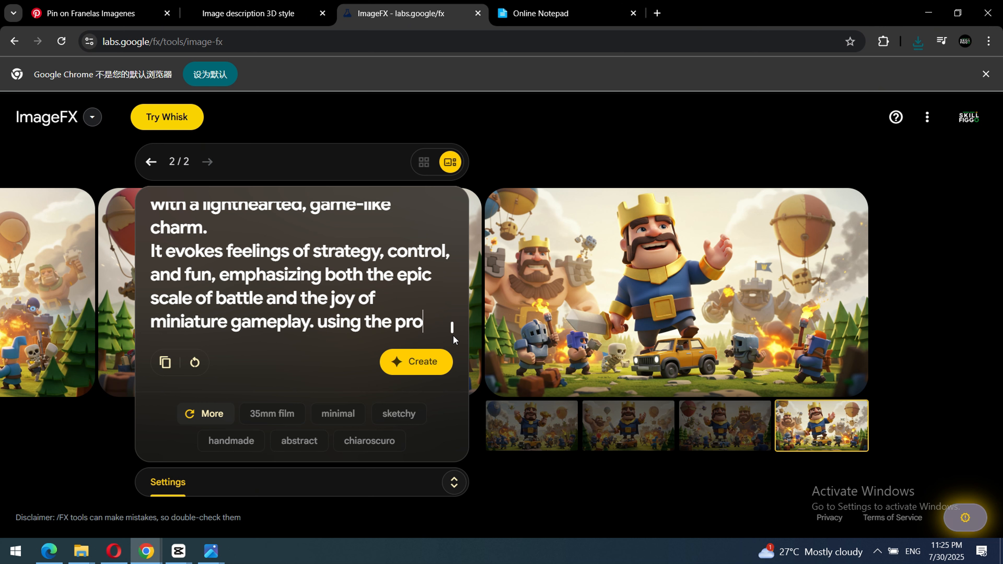
pyautogui.write('vided')
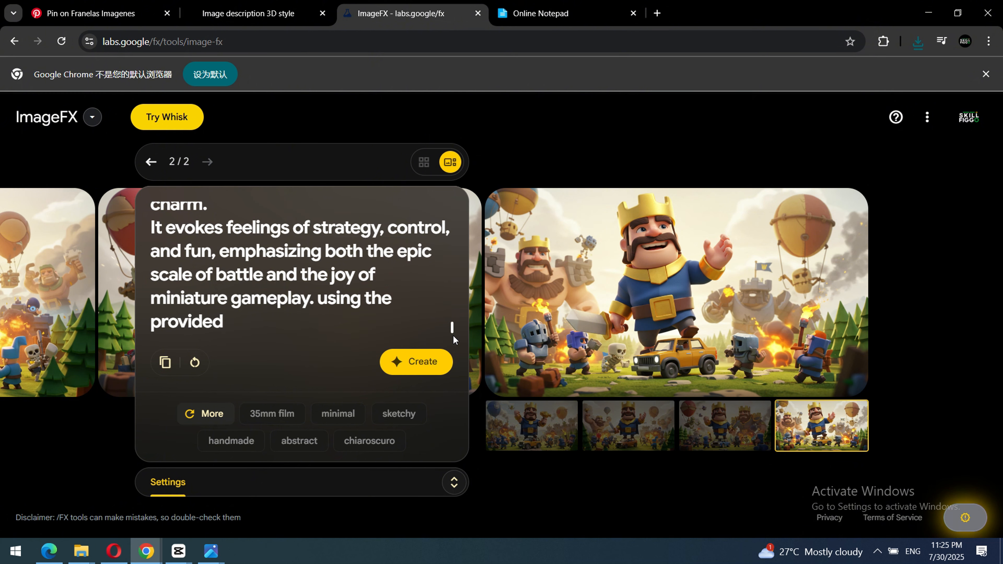
pyautogui.write(' character')
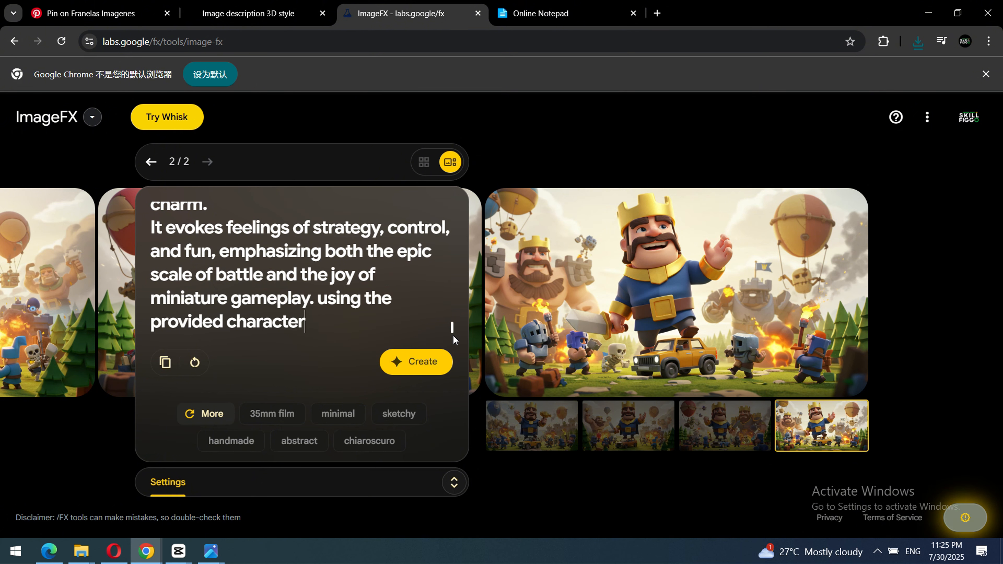
pyautogui.write(' st')
pyautogui.press('BackSpace')
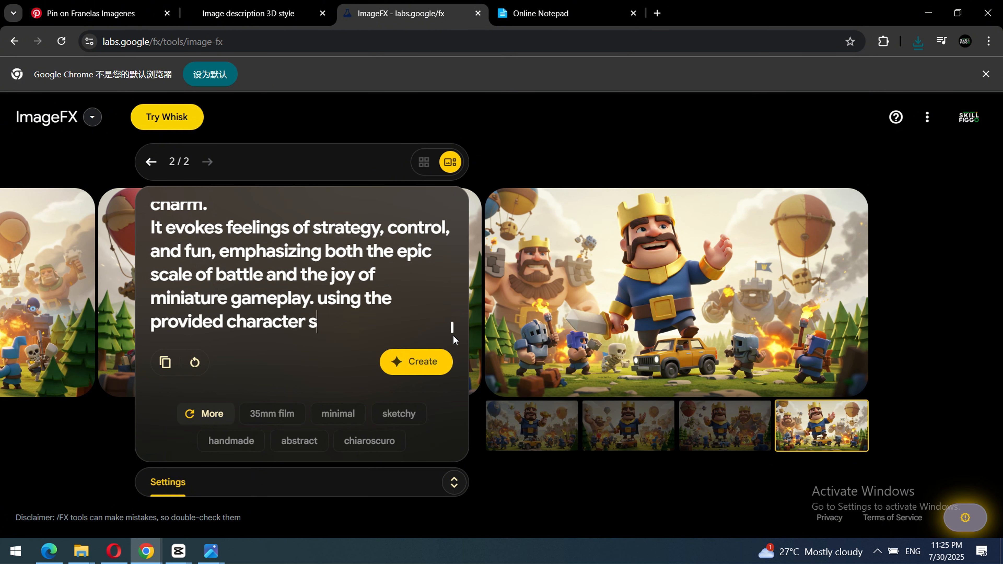
pyautogui.press('BackSpace')
pyautogui.write('style an')
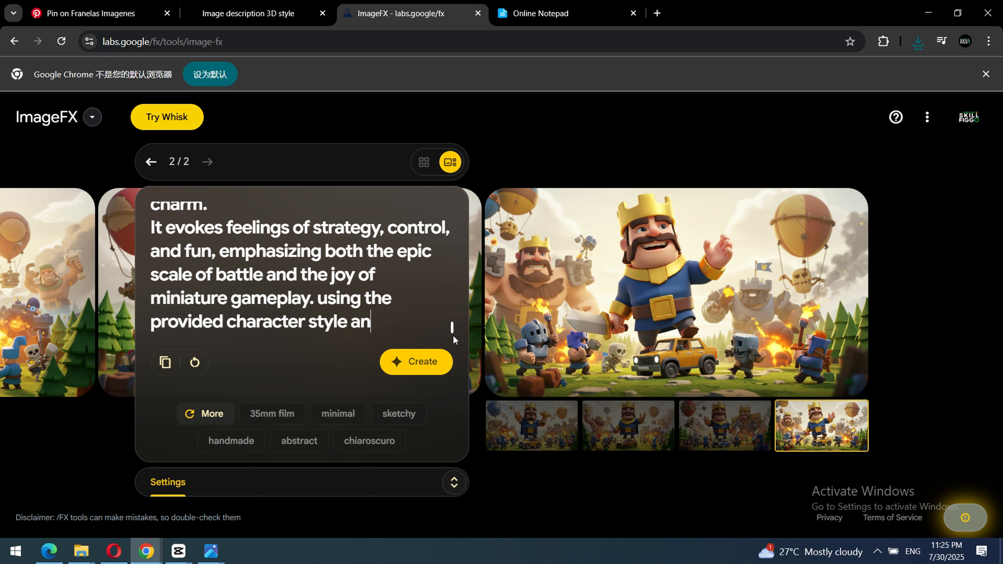
pyautogui.press('BackSpace')
pyautogui.press('BackSpace')
pyautogui.write('. ')
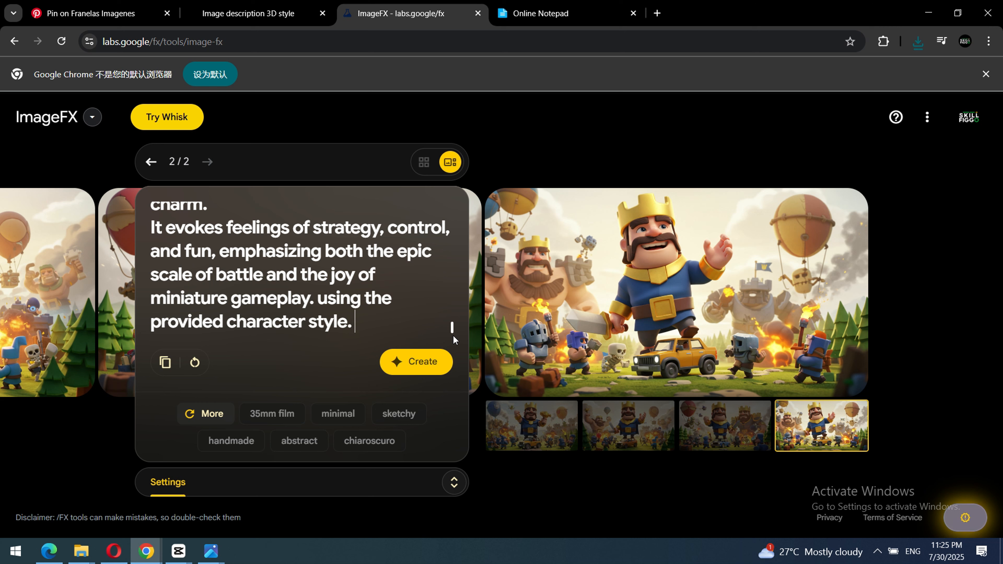
pyautogui.write('make a ')
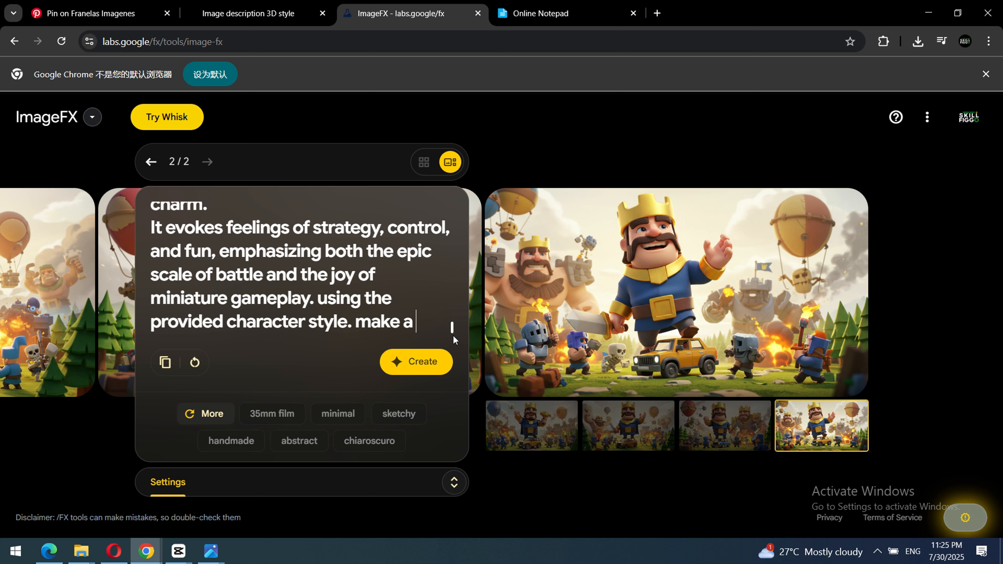
pyautogui.write('warri')
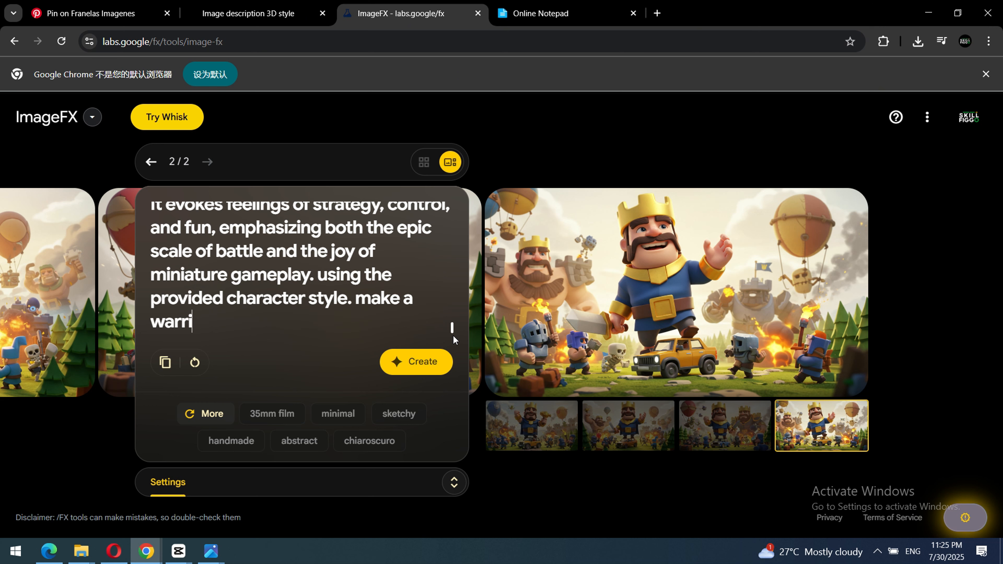
pyautogui.write('or standing alon')
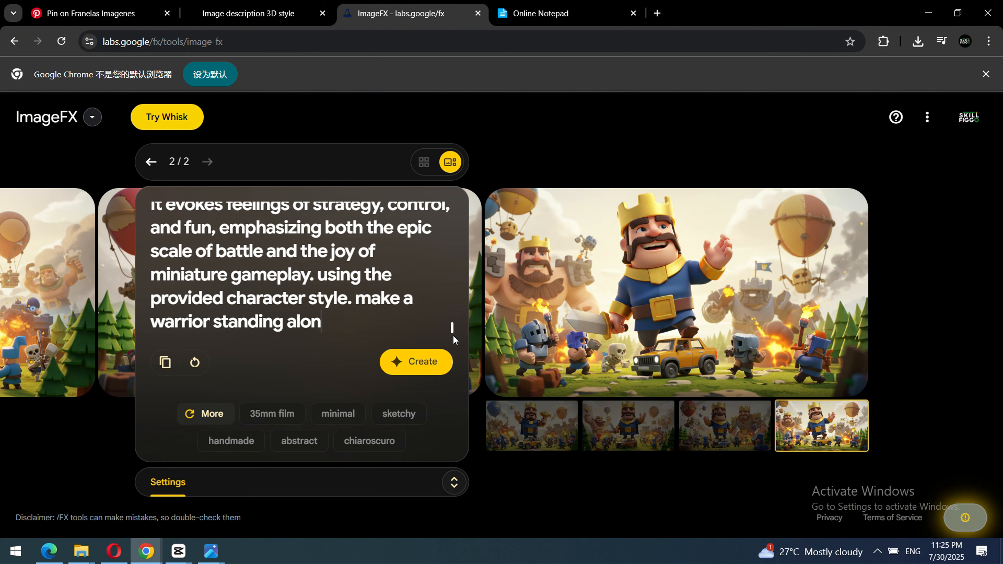
pyautogui.write('e in the ')
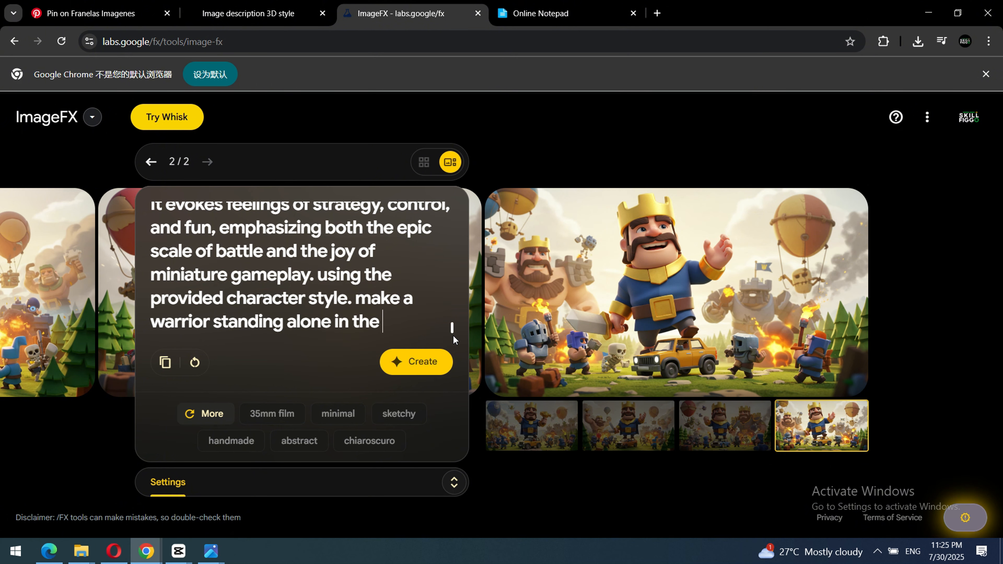
pyautogui.write('battle fir')
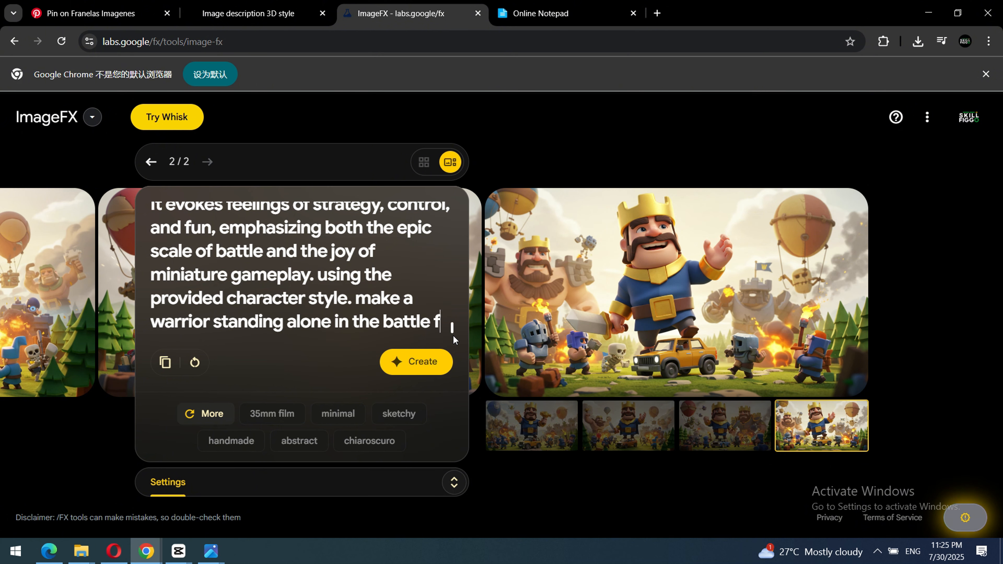
# Add "make a warrior standing alone in the battle field" to the end of the prompt and generate a new set of images.
pyautogui.press('BackSpace')
pyautogui.write('e;')
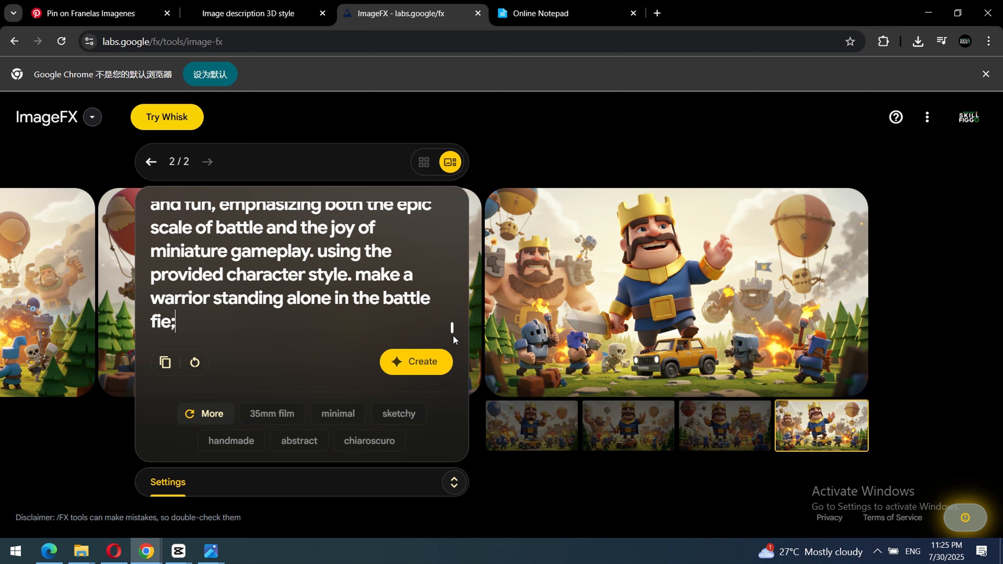
pyautogui.press('BackSpace')
pyautogui.write('ld')
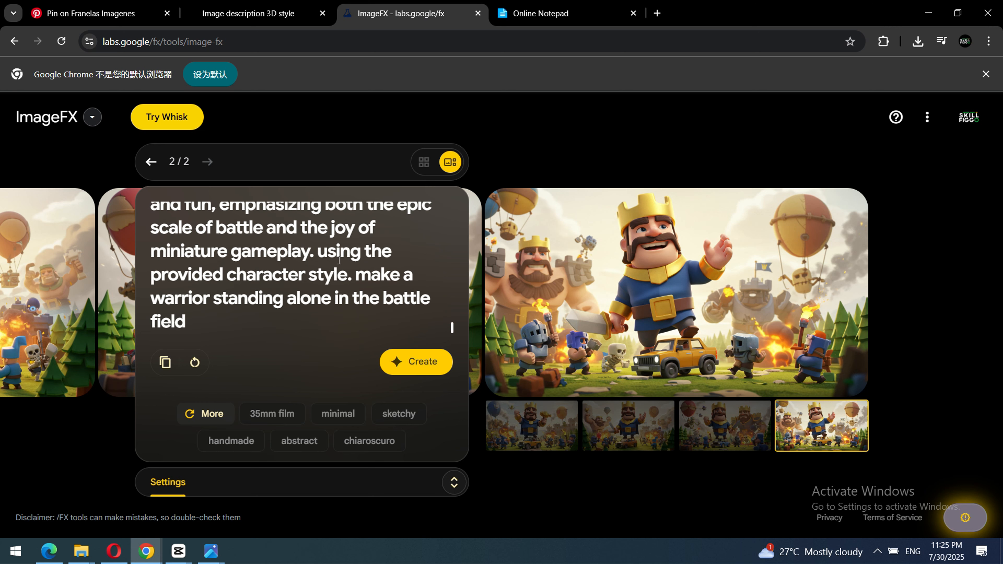
pyautogui.click(413, 370)
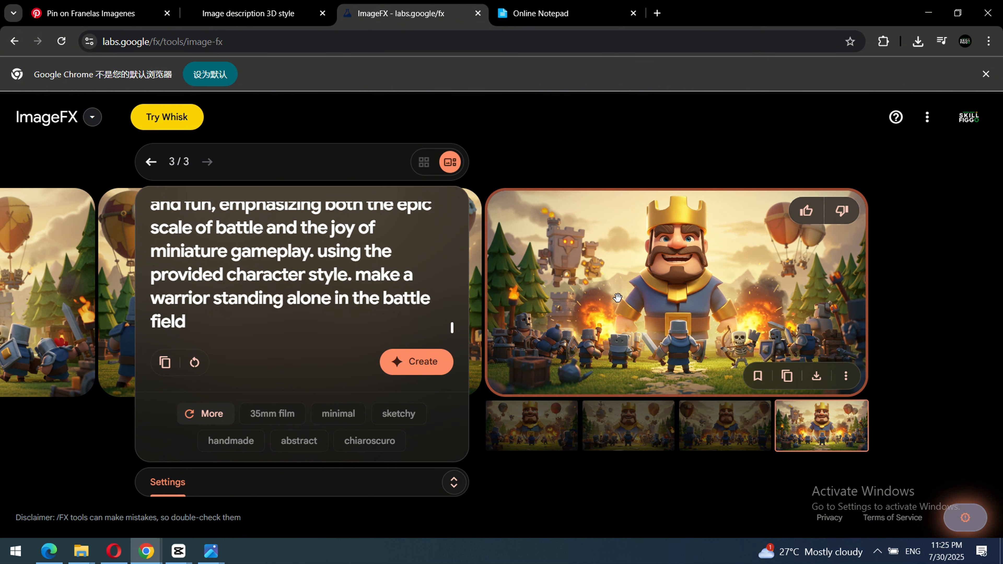
# Compare the new warrior images in the grid and enlarged one by one, and download the last one.
pyautogui.click(422, 162)
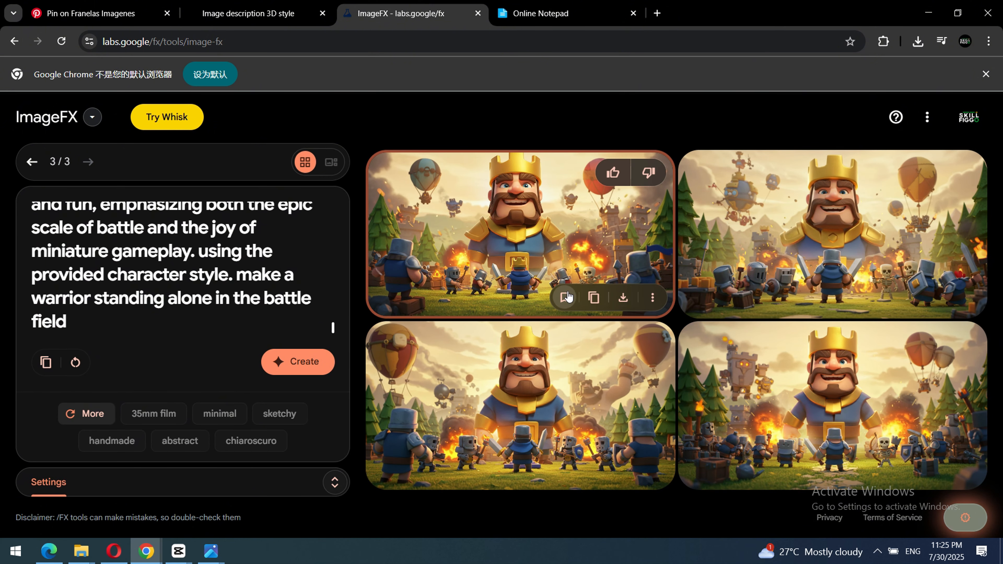
pyautogui.click(517, 261)
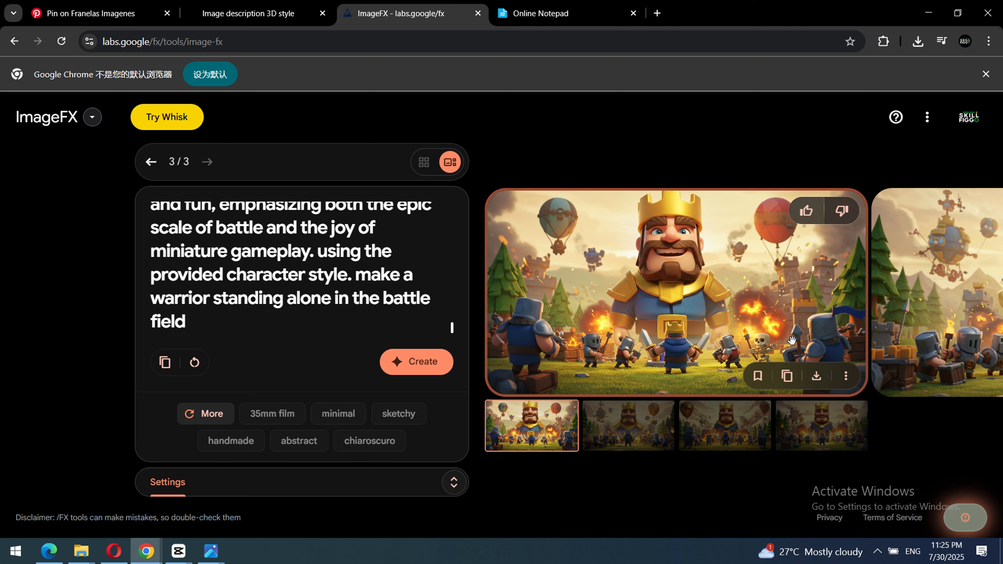
pyautogui.click(960, 316)
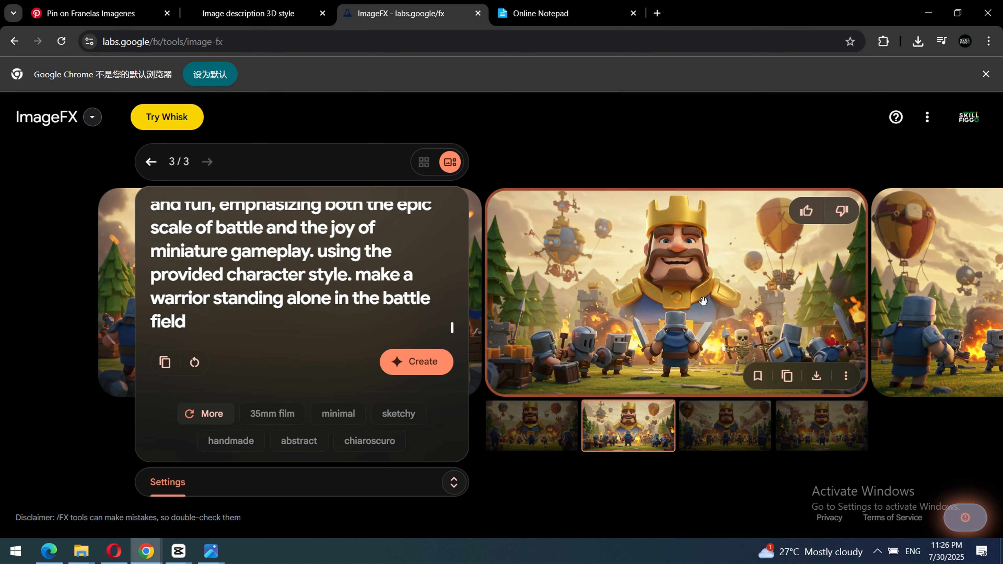
pyautogui.click(927, 302)
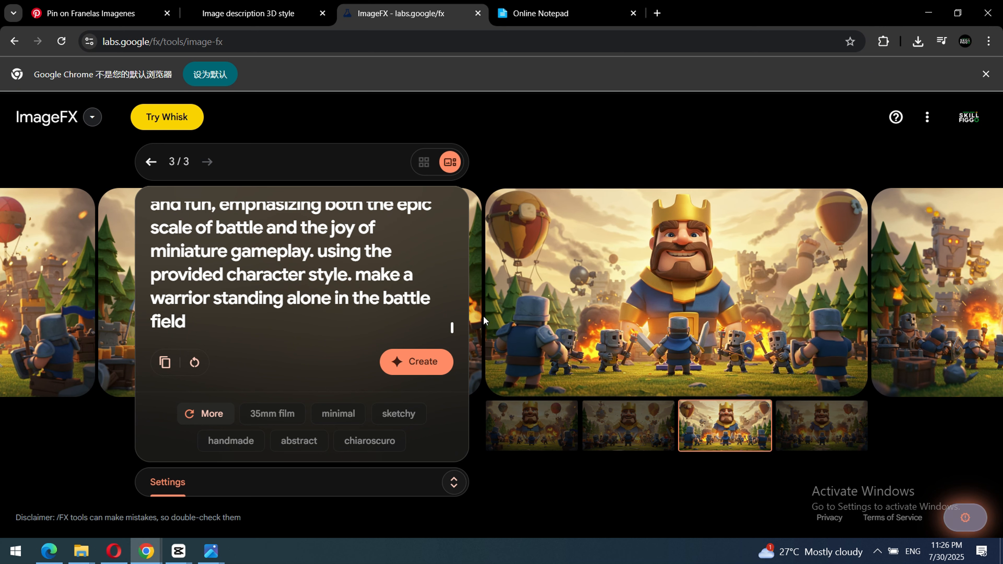
pyautogui.click(821, 426)
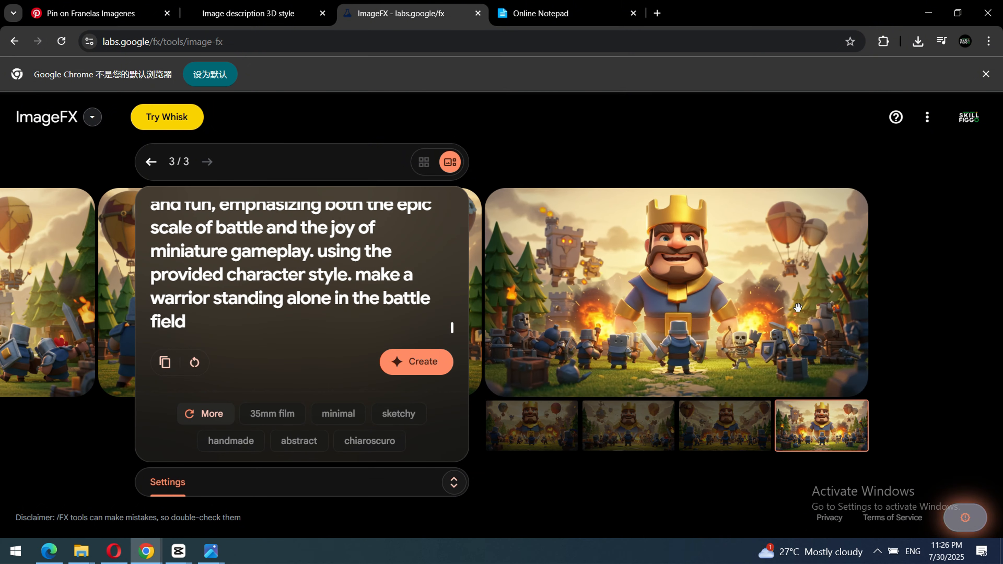
pyautogui.moveTo(591, 251)
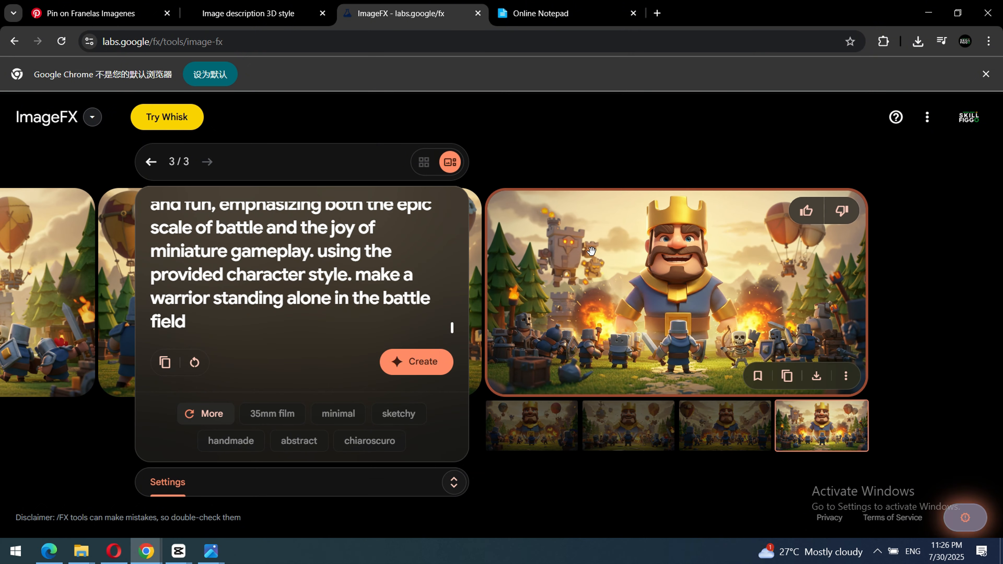
pyautogui.click(816, 378)
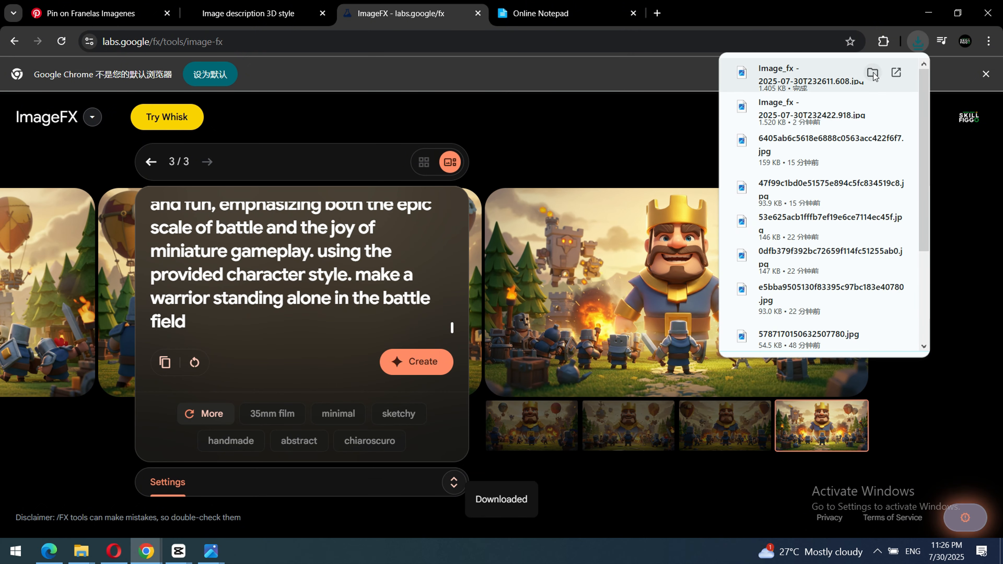
# Open the downloaded warrior image from its folder, examine it, and clear the viewer and folder windows to return to ImageFX.
pyautogui.click(872, 73)
pyautogui.doubleClick(336, 368)
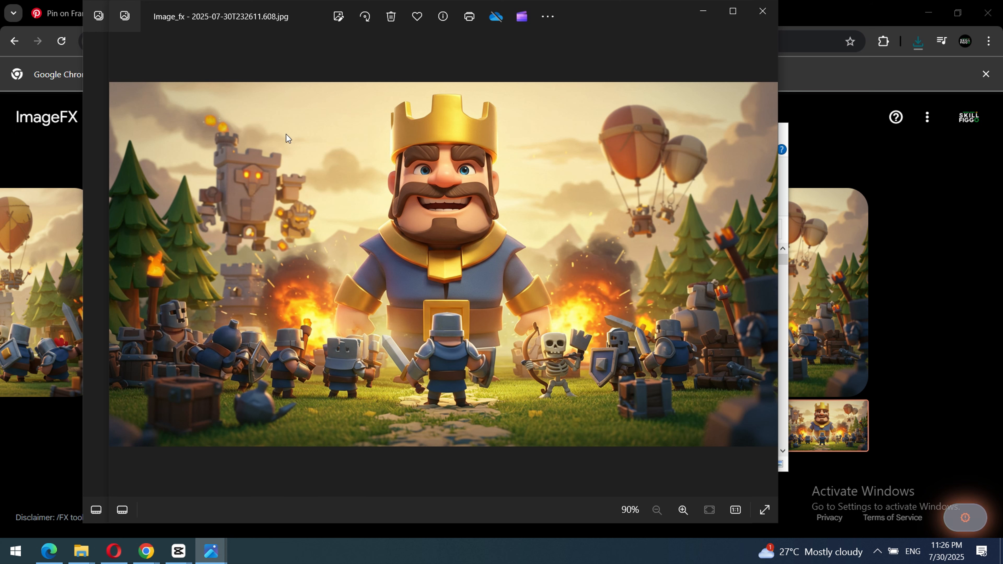
pyautogui.click(762, 11)
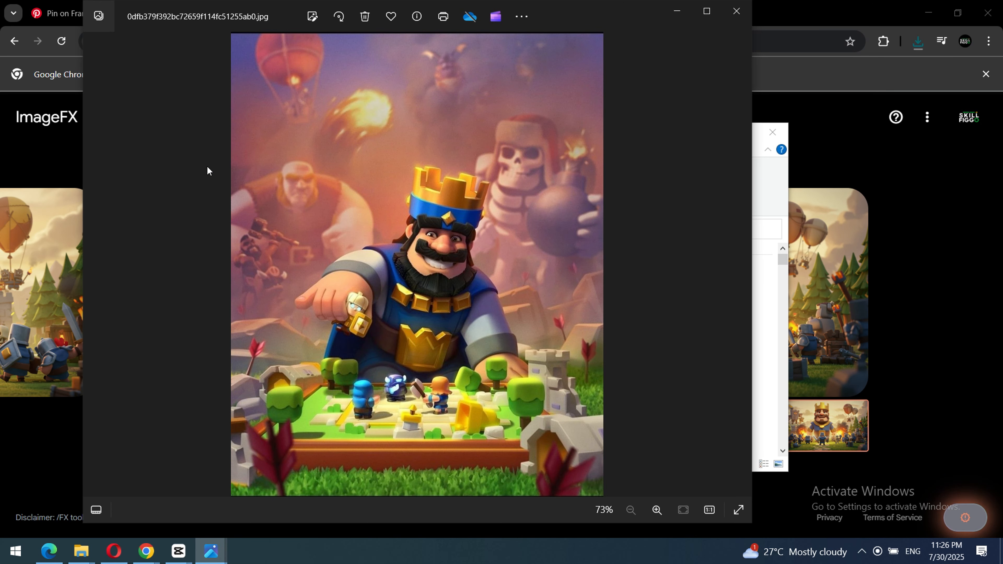
pyautogui.click(676, 11)
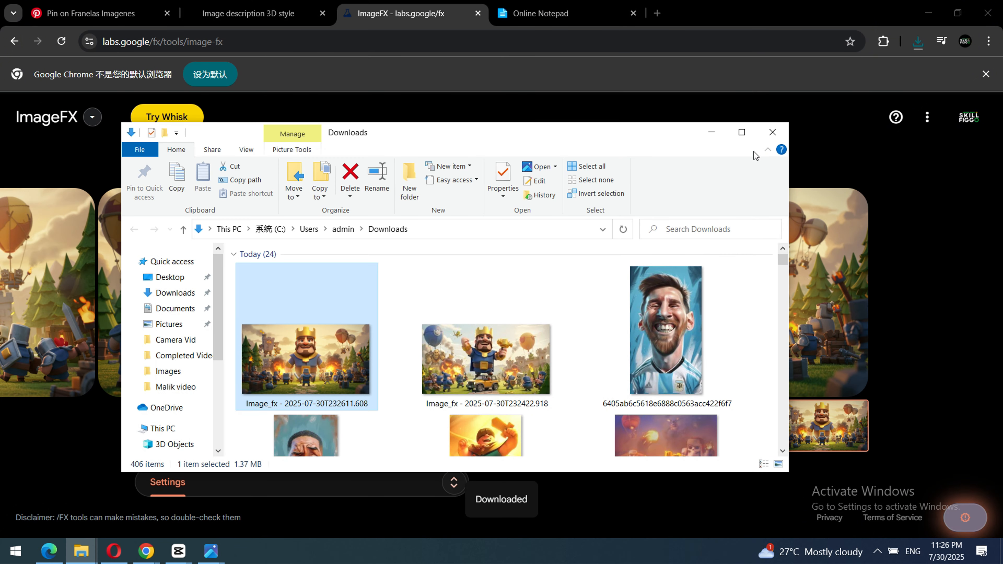
pyautogui.click(772, 132)
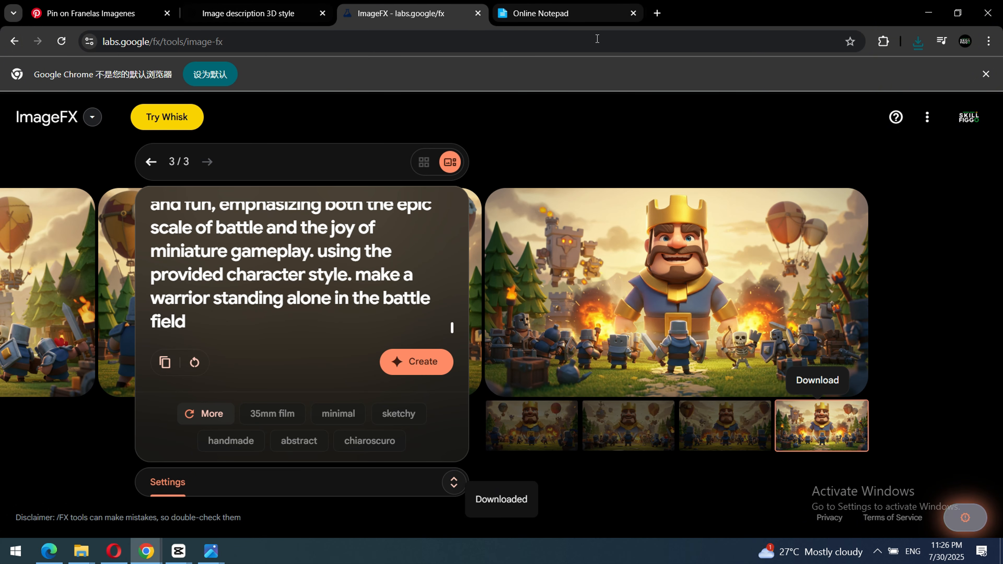
# Switch to ChatGPT and send the request "now right a prompt that can be used to generate a single character".
pyautogui.click(565, 14)
pyautogui.click(272, 16)
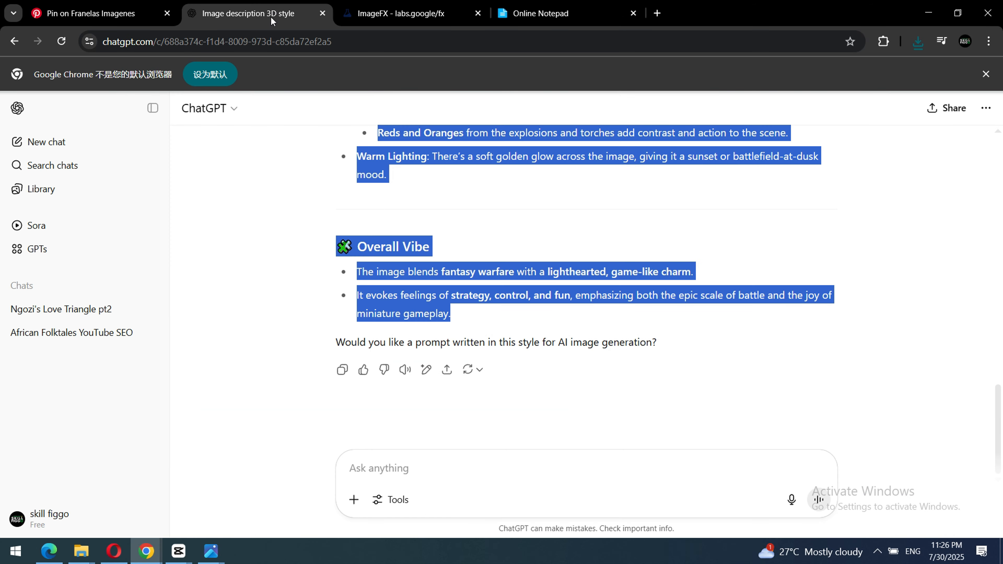
pyautogui.click(404, 476)
pyautogui.write('n')
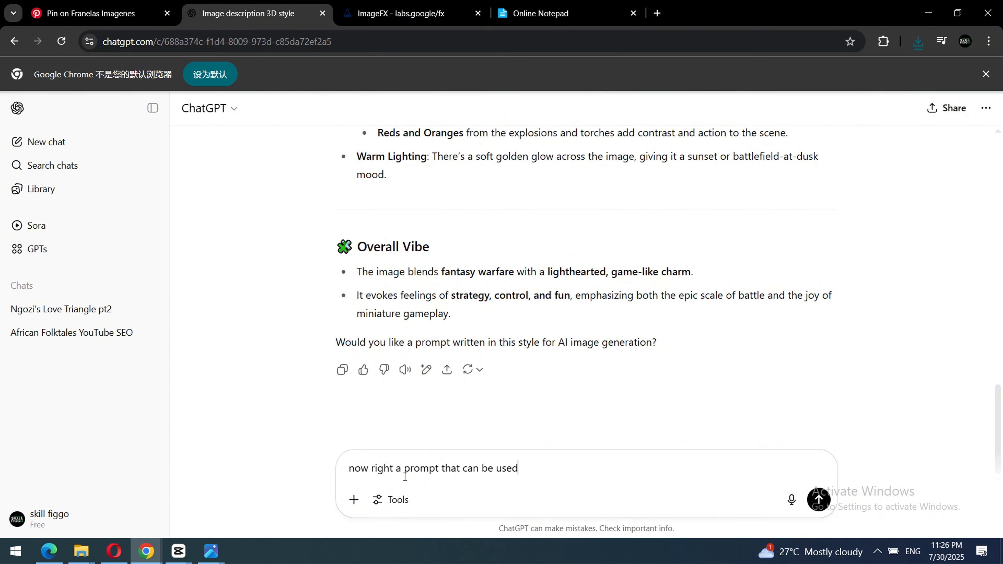
pyautogui.write('generate a single character')
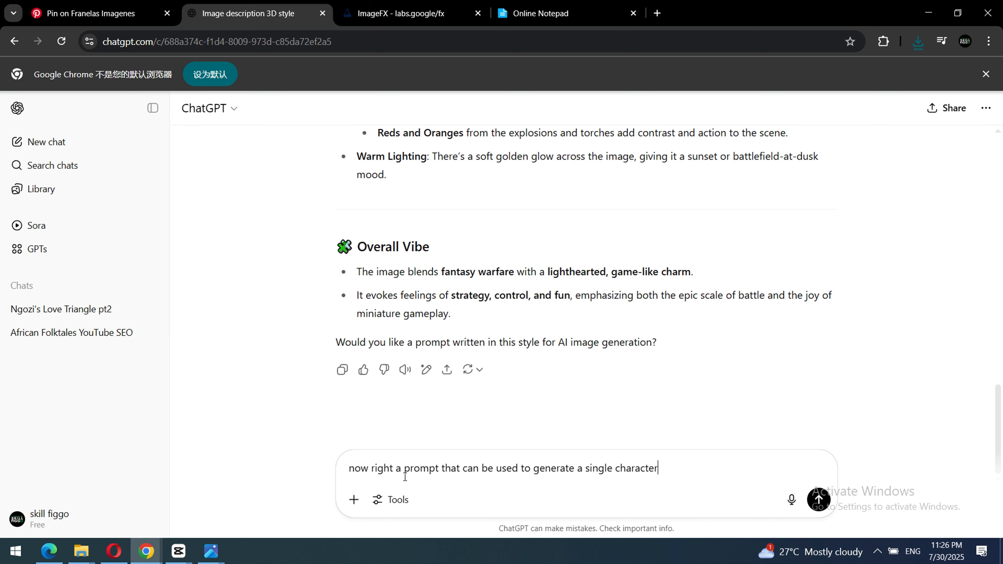
pyautogui.press('Return')
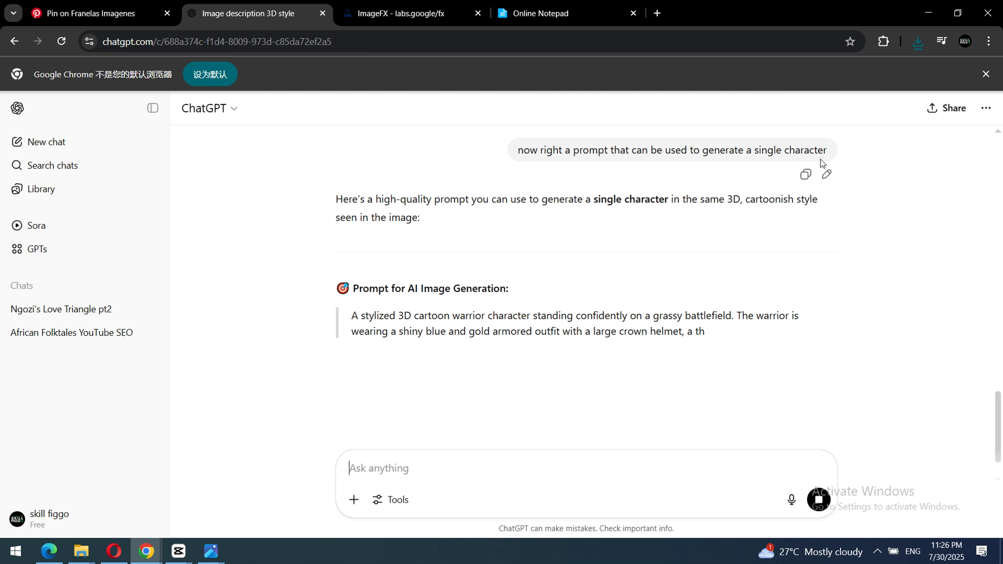
# Copy ChatGPT's single-character warrior prompt into Online Notepad, below the saved style description.
pyautogui.scroll(-1, 434, 268)
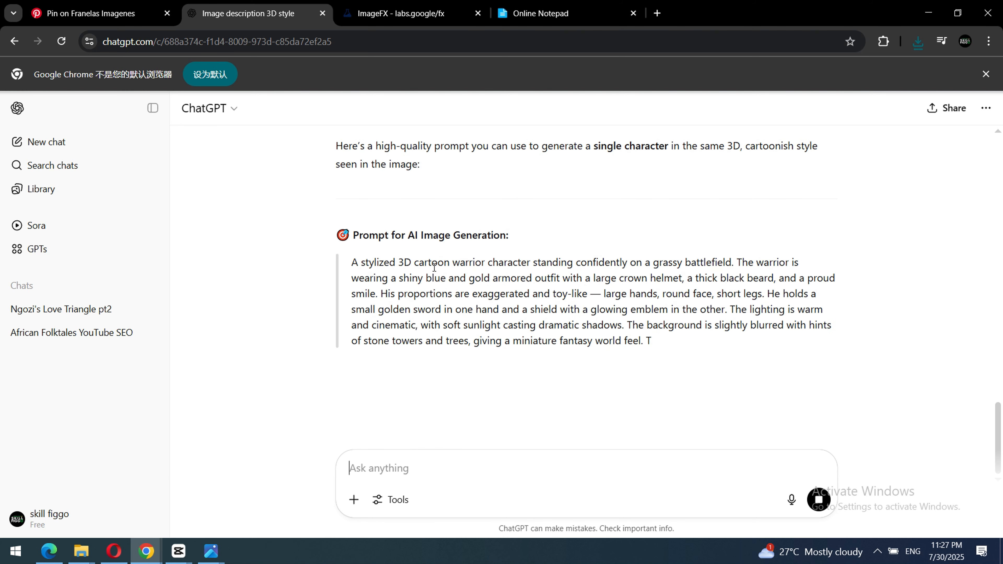
pyautogui.scroll(-2, 434, 267)
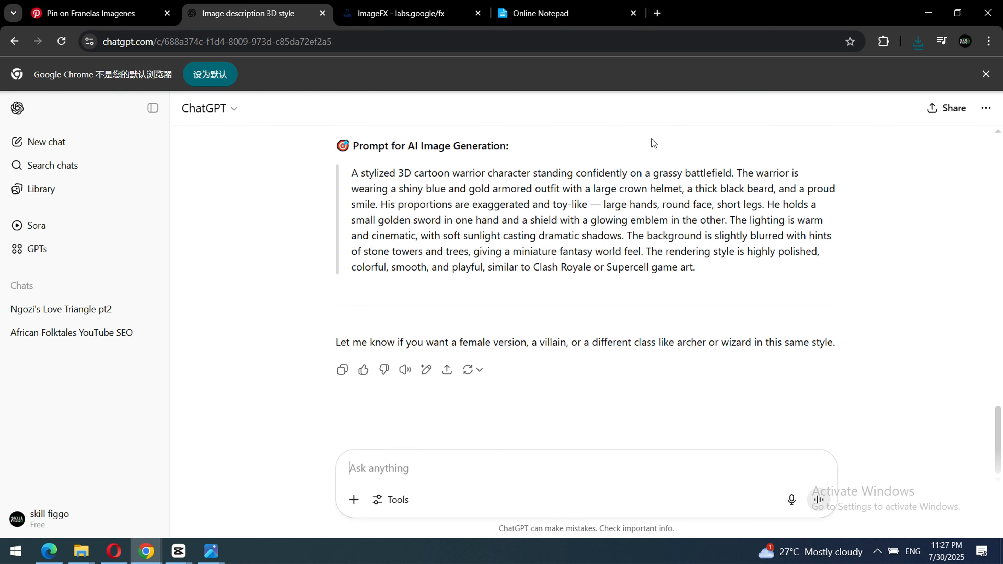
pyautogui.moveTo(351, 173); pyautogui.dragTo(704, 268)
pyautogui.hotkey('ctrl', 'c')
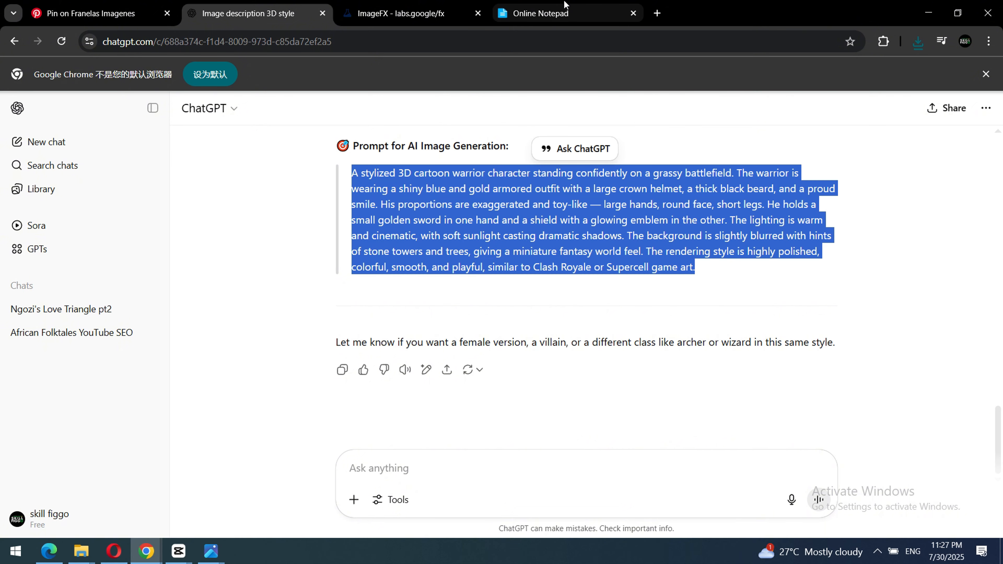
pyautogui.click(550, 14)
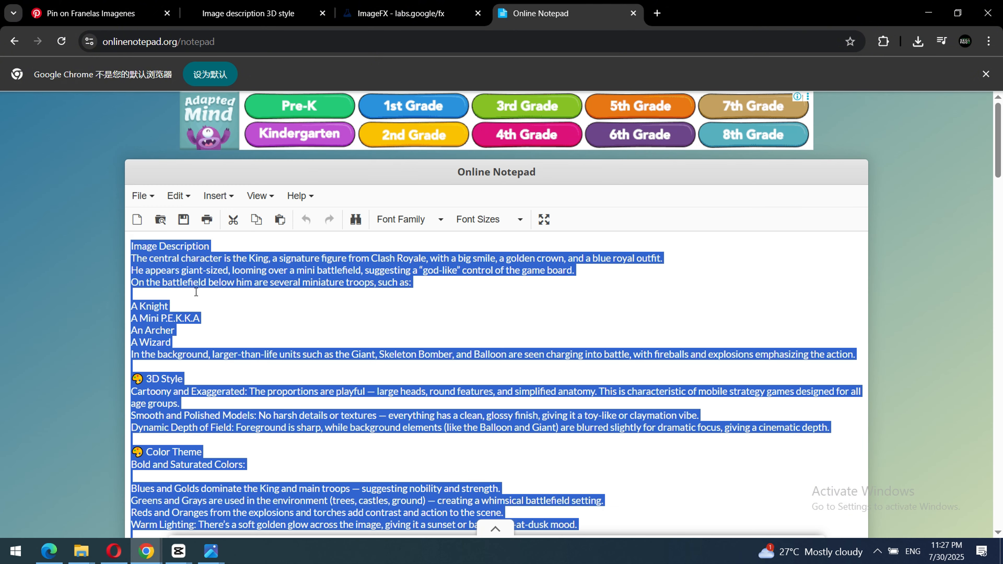
pyautogui.scroll(-10, 351, 285)
pyautogui.scroll(5, 464, 274)
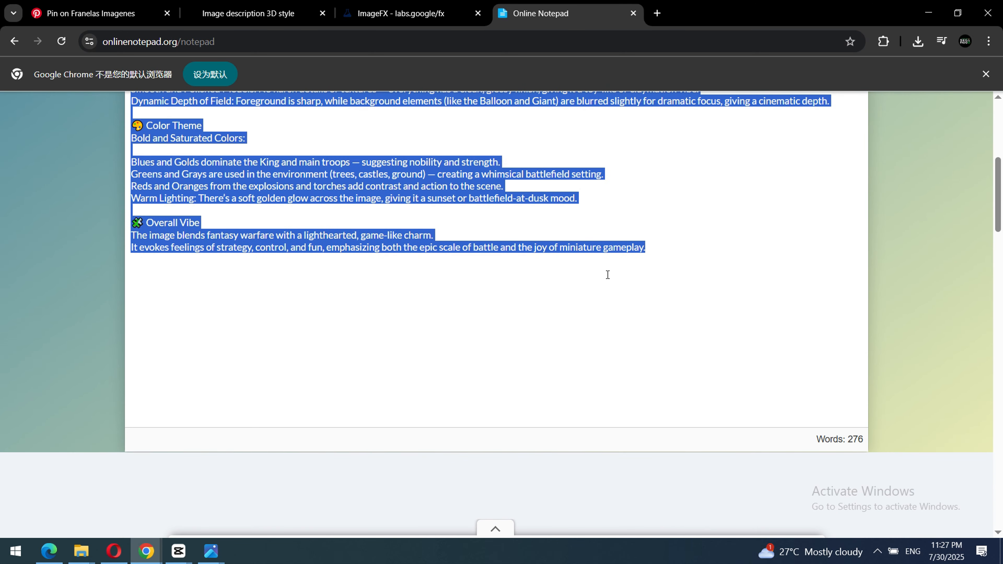
pyautogui.click(656, 254)
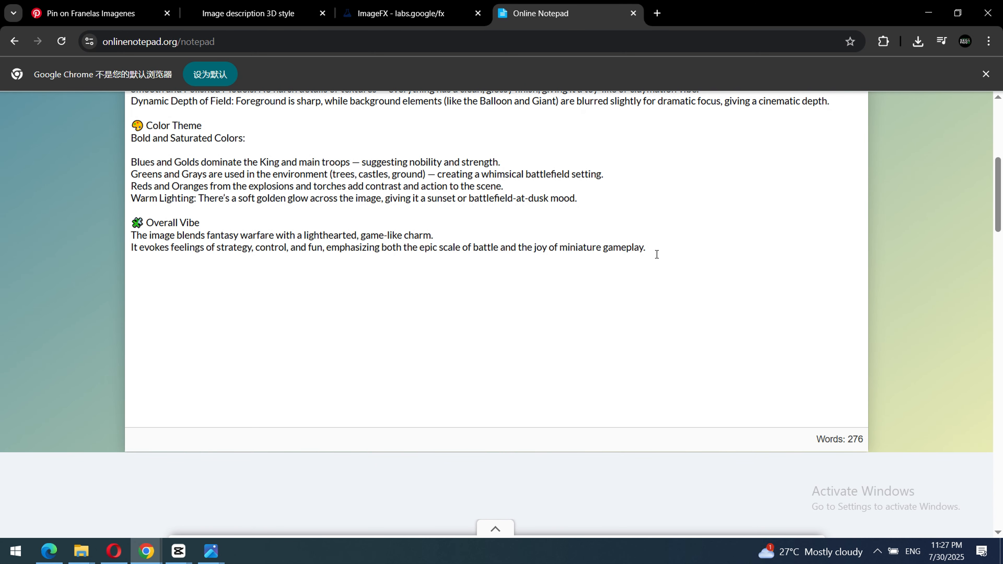
pyautogui.hotkey('ctrl', 'v')
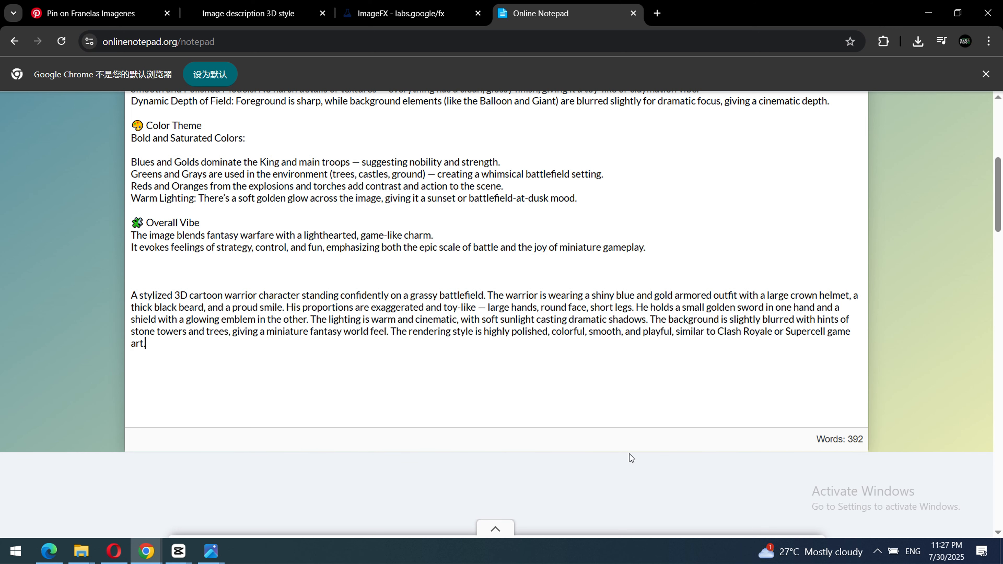
# Copy the warrior prompt from the notepad and replace the whole ImageFX prompt with it.
pyautogui.moveTo(134, 298); pyautogui.dragTo(198, 353)
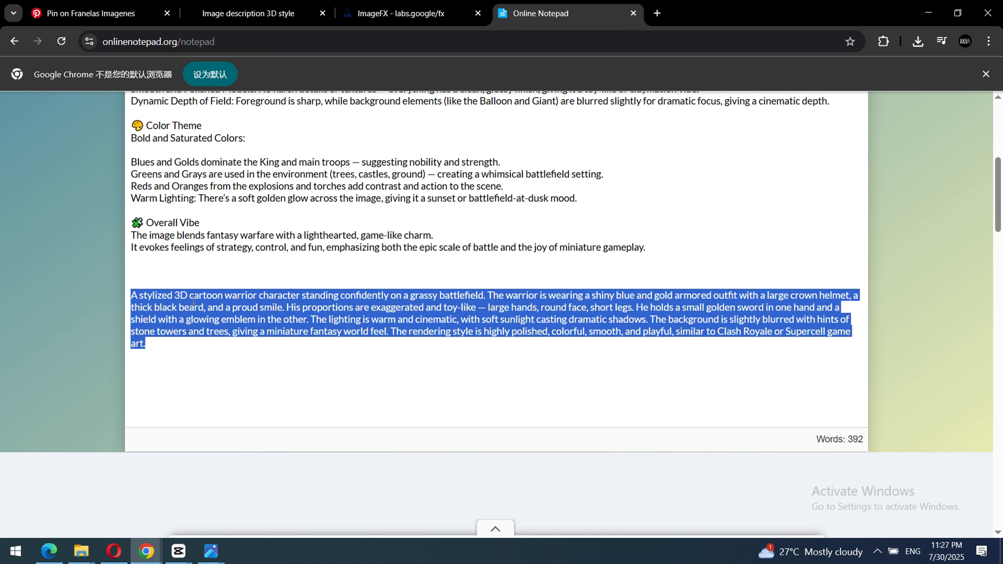
pyautogui.click(373, 14)
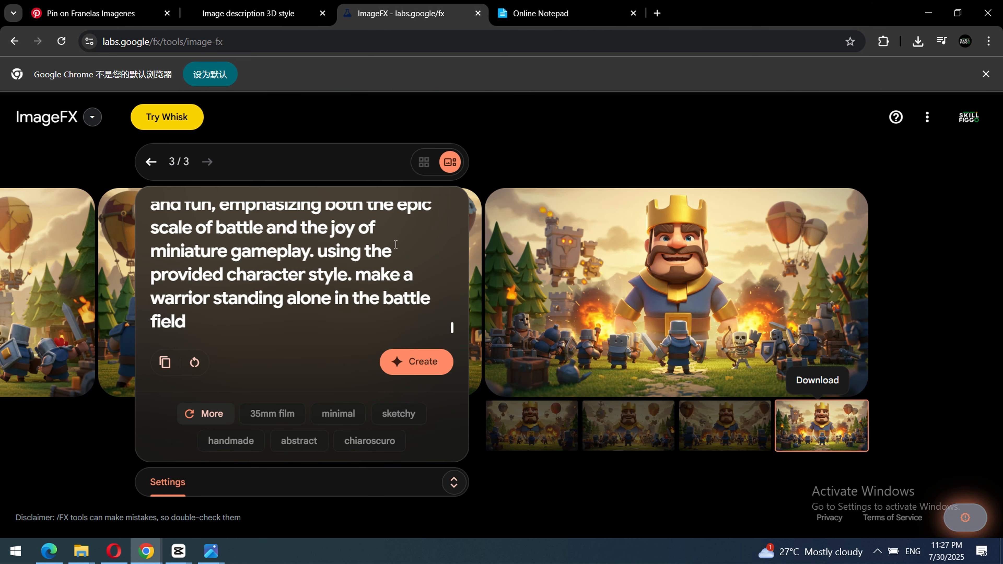
pyautogui.hotkey('ctrl', 'a')
pyautogui.hotkey('ctrl', 'v')
pyautogui.scroll(10, 209, 296)
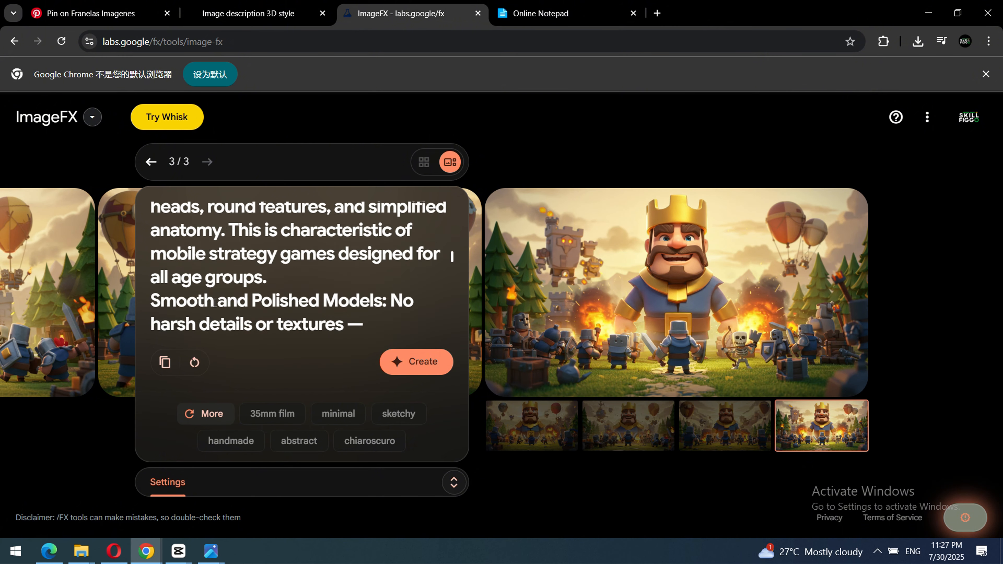
pyautogui.scroll(1, 221, 272)
pyautogui.hotkey('ctrl', 'a')
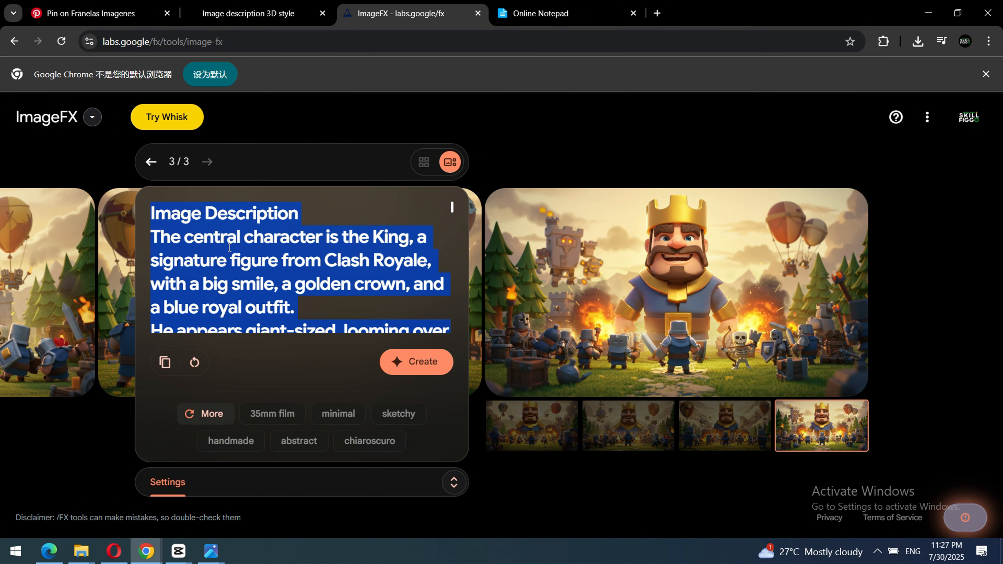
pyautogui.hotkey('ctrl', 'v')
pyautogui.scroll(6, 257, 247)
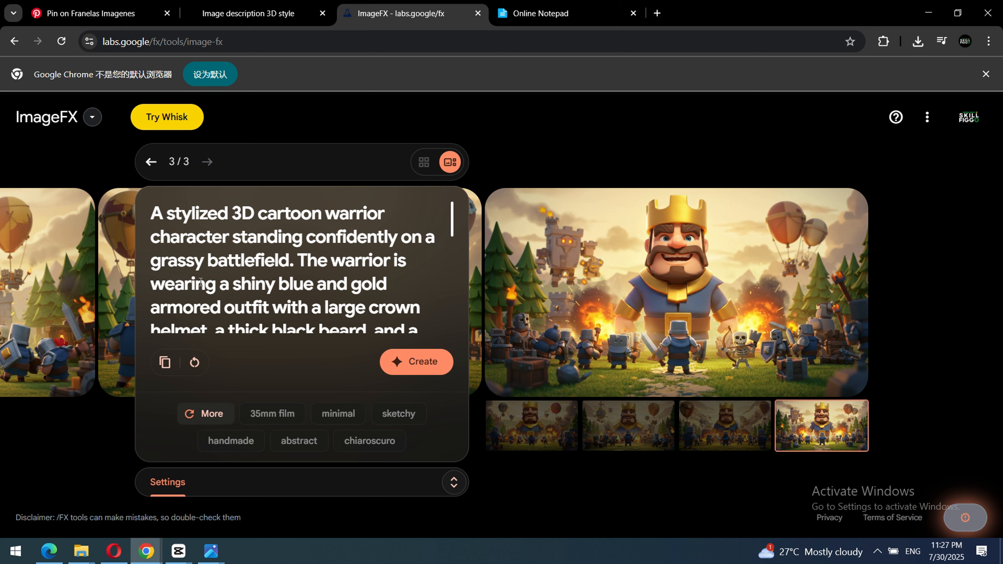
# Review the pasted prompt, add "standing on a table" at its end, and generate a new set of images.
pyautogui.scroll(-2, 201, 282)
pyautogui.scroll(2, 237, 279)
pyautogui.scroll(-3, 326, 274)
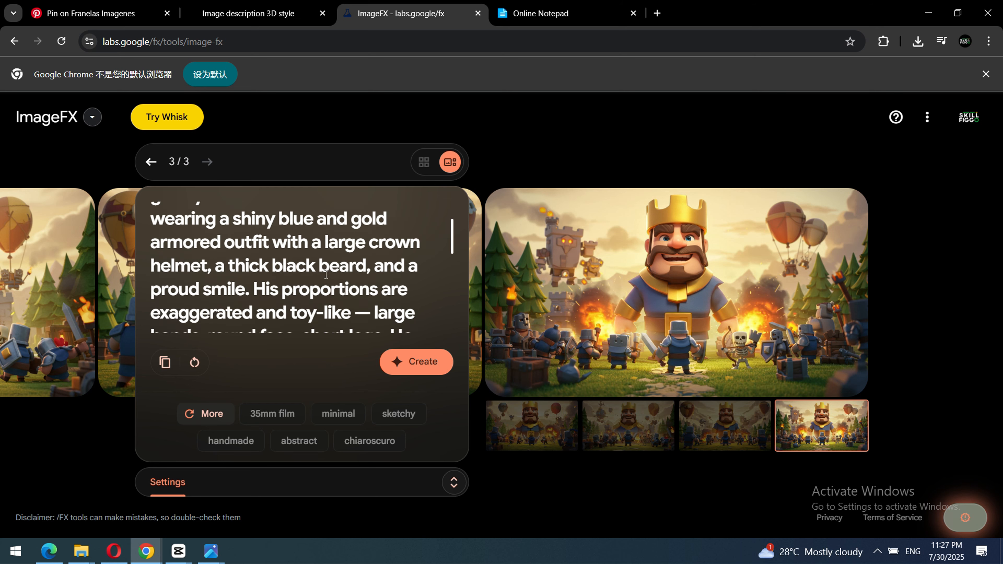
pyautogui.scroll(-3, 292, 264)
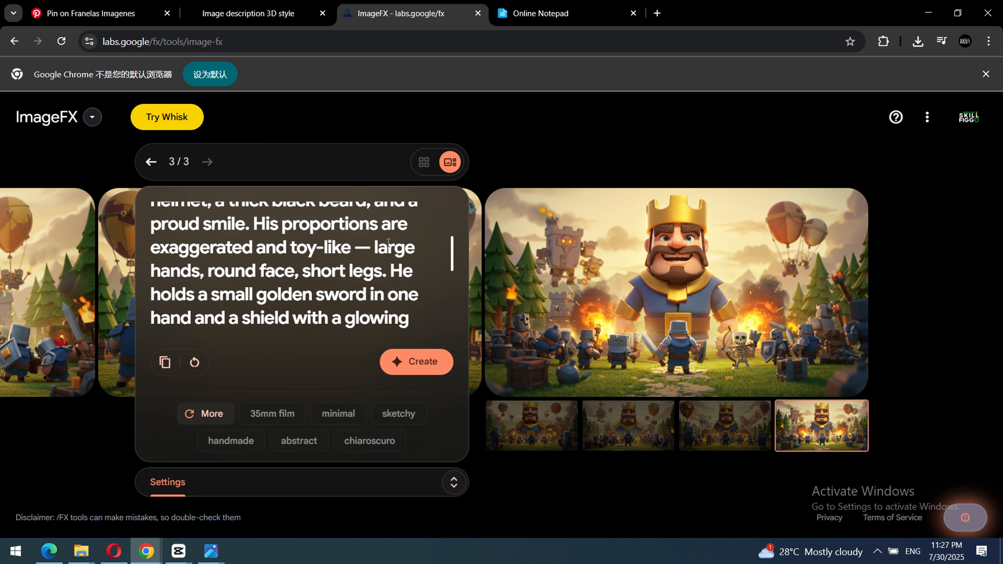
pyautogui.scroll(-3, 383, 279)
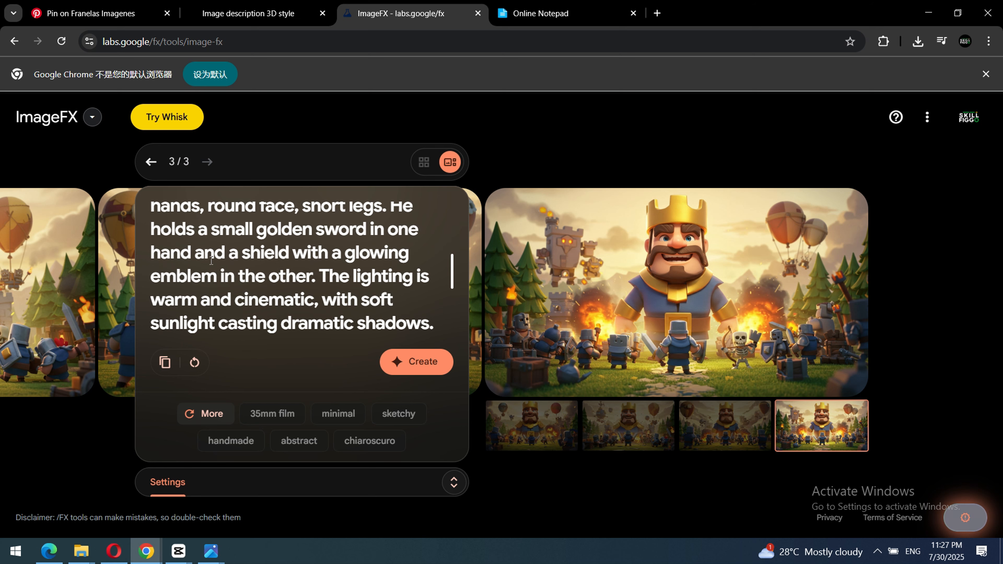
pyautogui.scroll(-3, 226, 311)
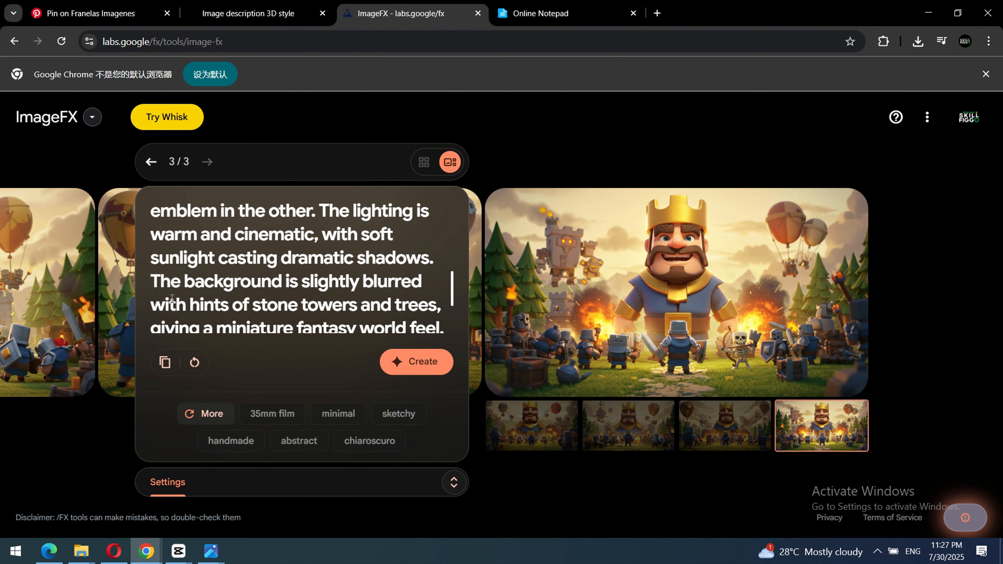
pyautogui.scroll(-5, 415, 296)
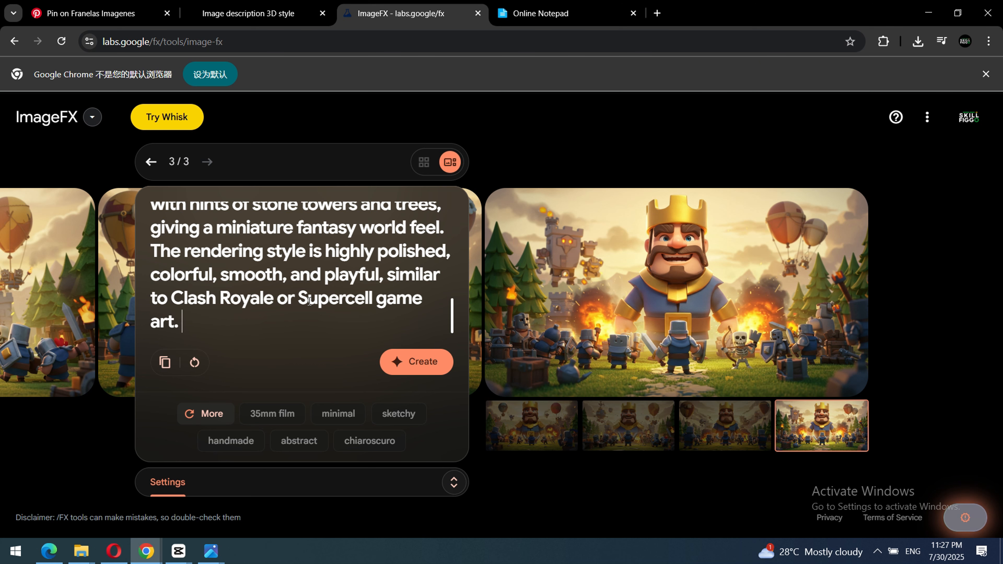
pyautogui.write('standing ')
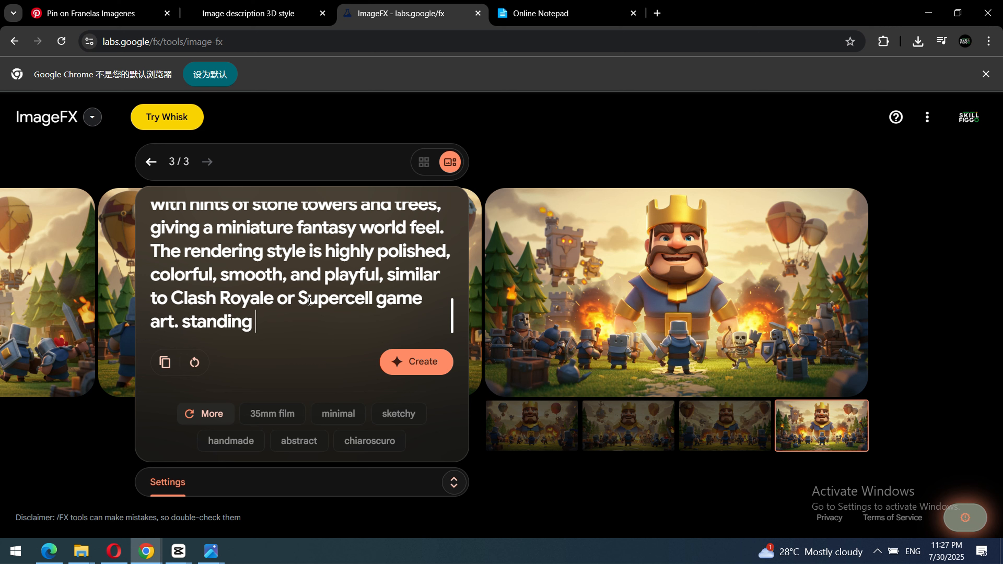
pyautogui.write('on a table')
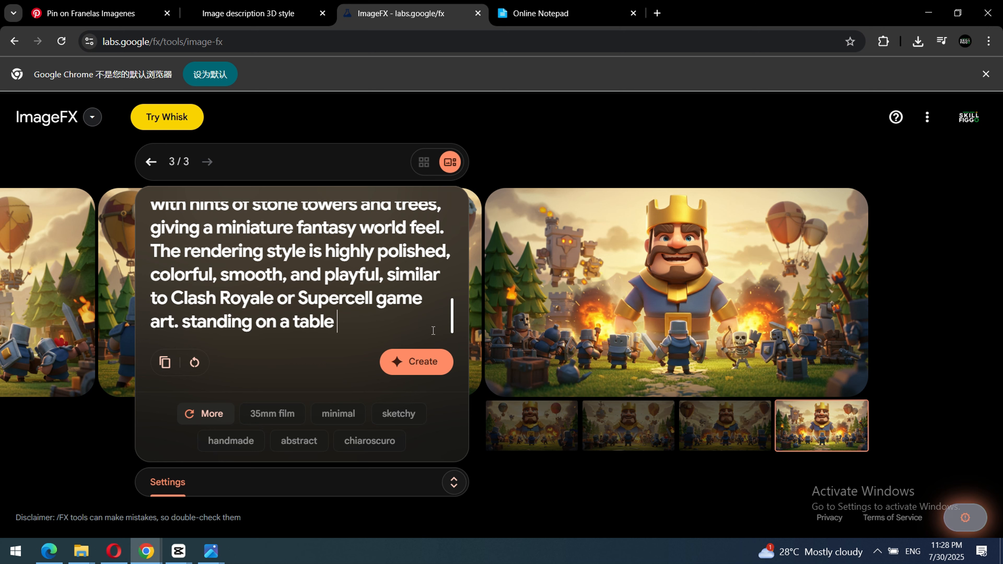
pyautogui.click(420, 366)
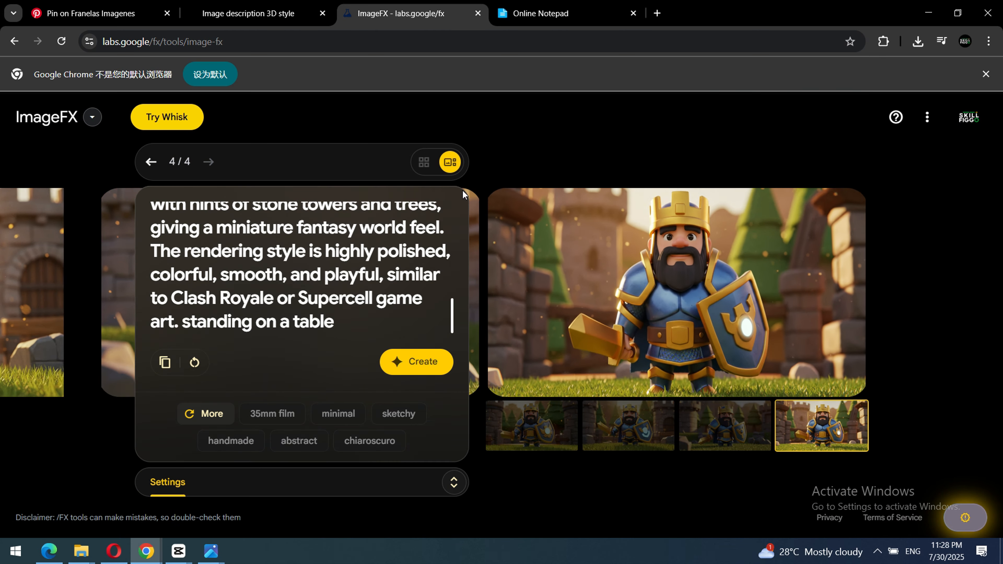
# Download the first warrior image from the grid view, and open the saved file to examine it before returning to ImageFX.
pyautogui.click(423, 163)
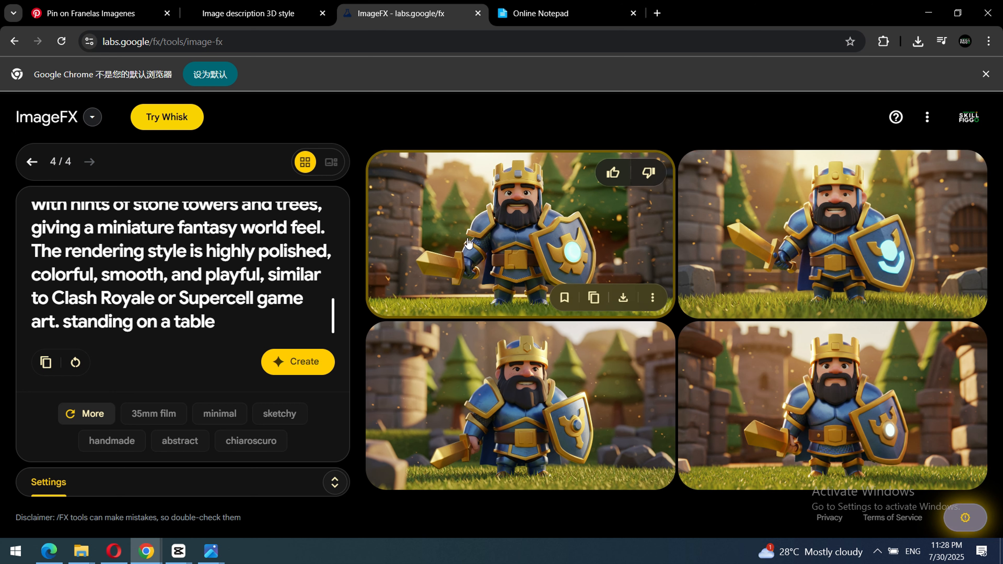
pyautogui.click(627, 294)
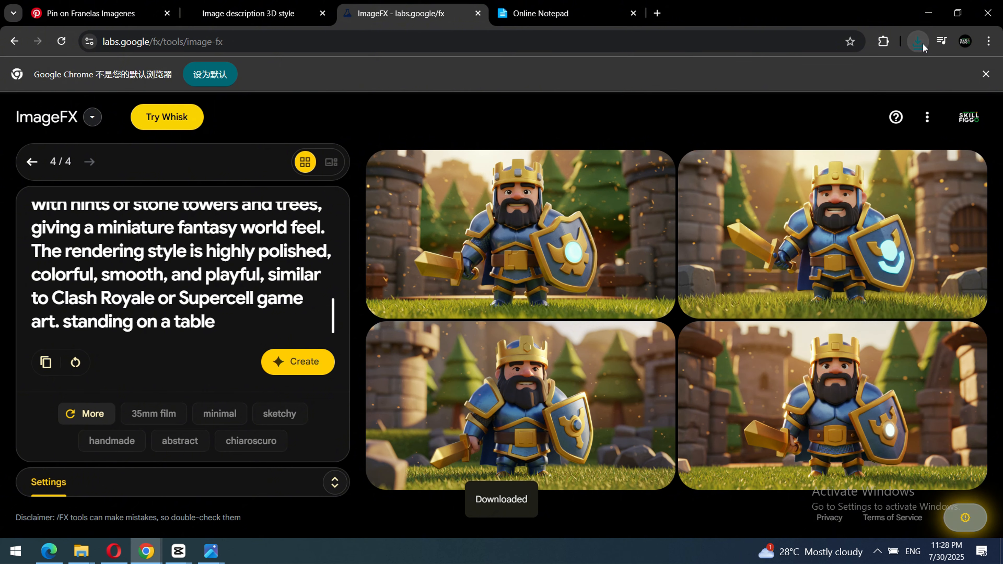
pyautogui.click(917, 40)
pyautogui.click(872, 98)
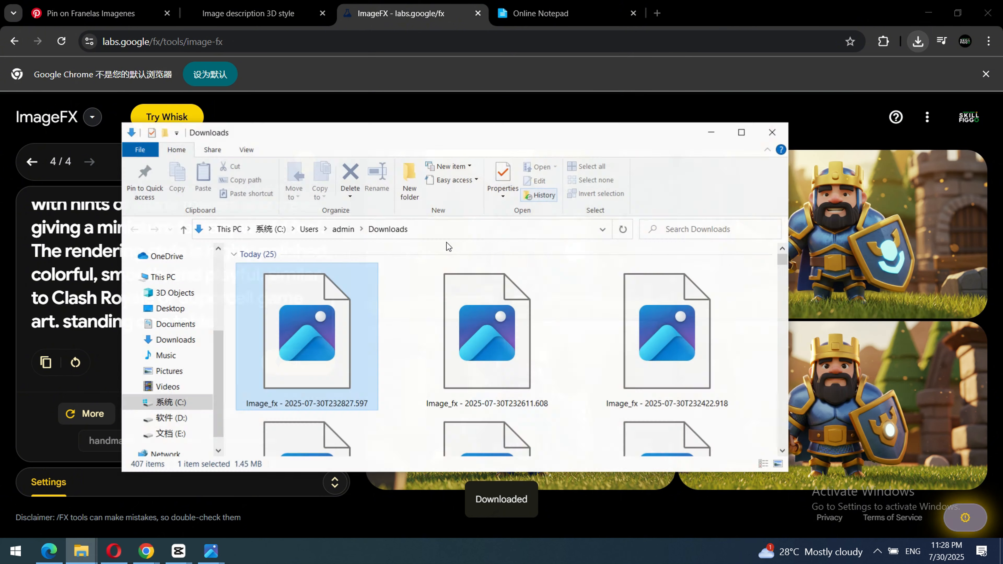
pyautogui.doubleClick(296, 356)
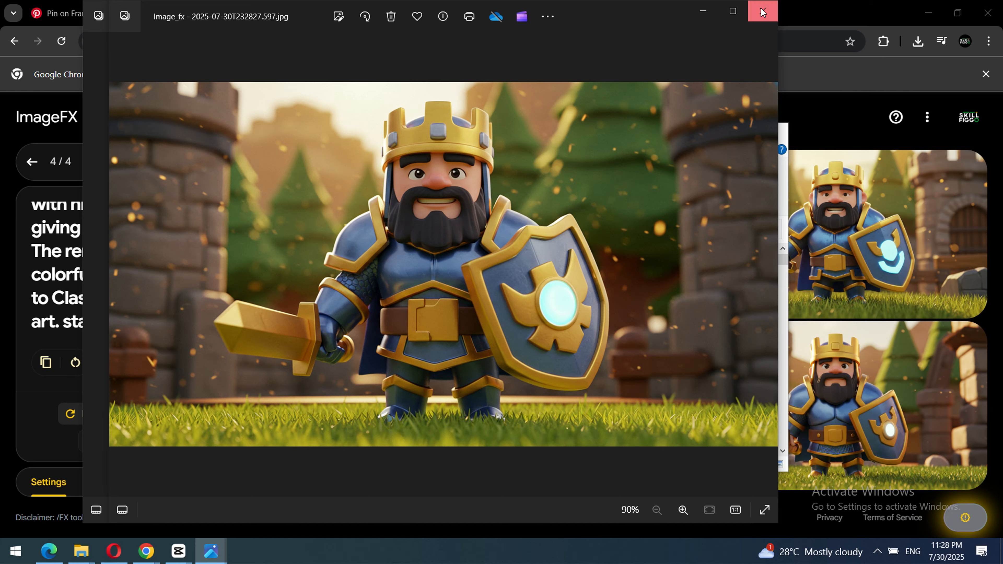
pyautogui.click(766, 263)
pyautogui.click(677, 11)
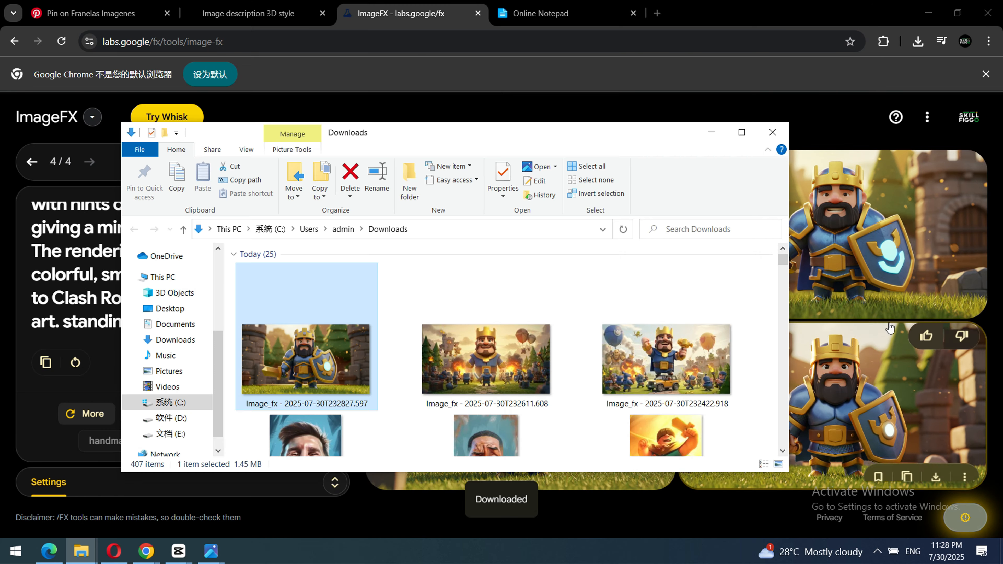
pyautogui.click(721, 140)
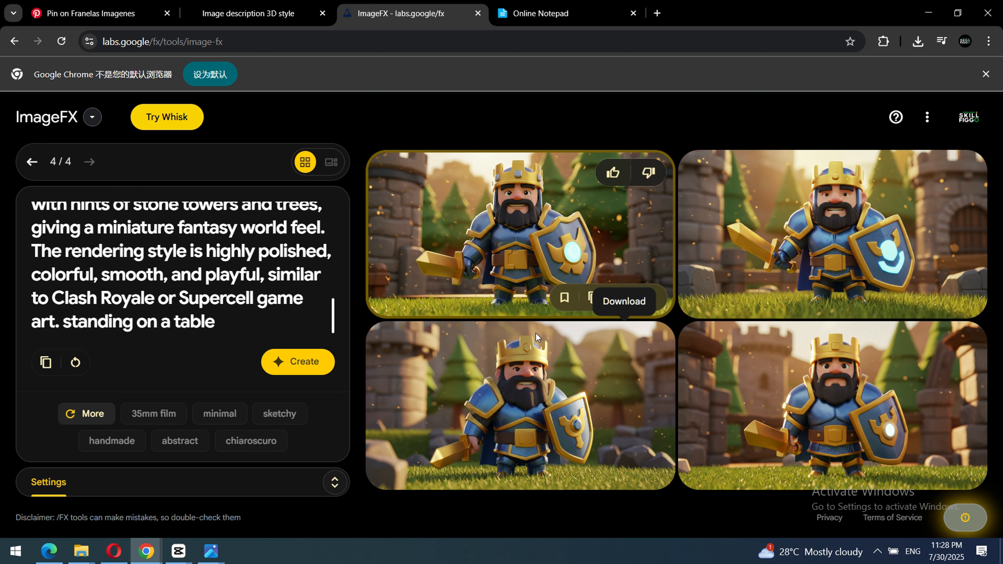
# Review the ImageFX prompt and remove the closing words "standing on a table".
pyautogui.click(266, 319)
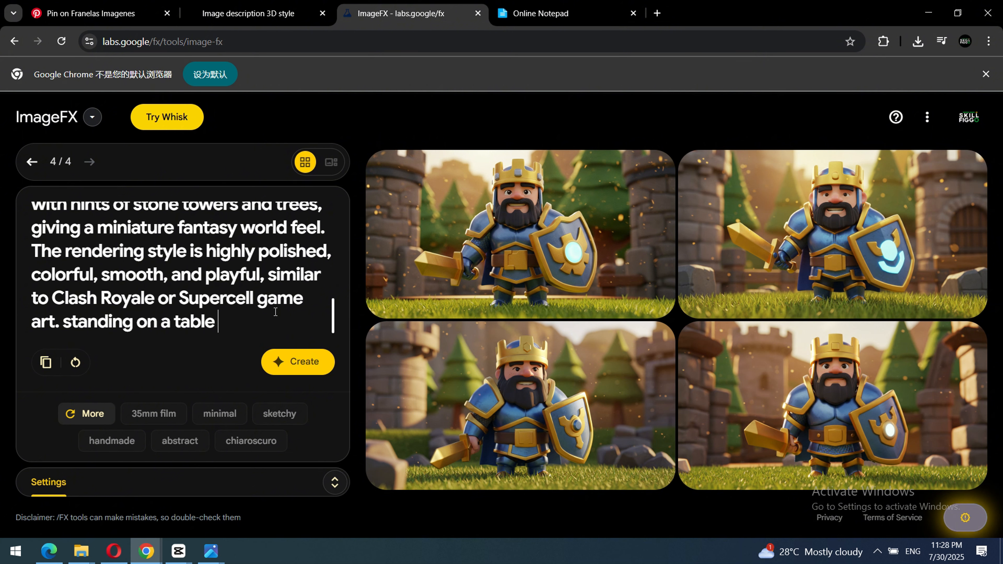
pyautogui.scroll(3, 249, 326)
pyautogui.scroll(-3, 245, 328)
pyautogui.moveTo(64, 323); pyautogui.dragTo(215, 323)
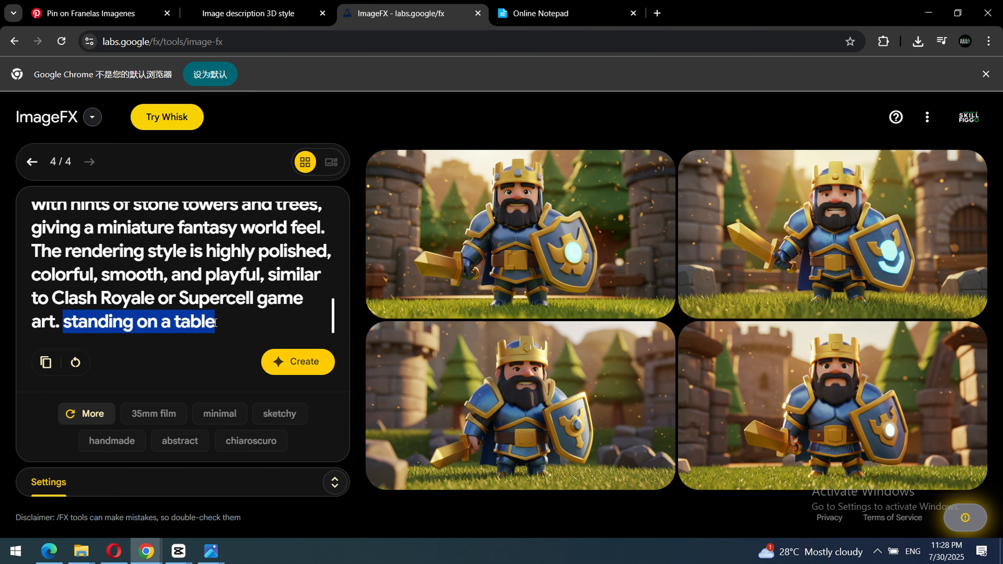
pyautogui.write('holding')
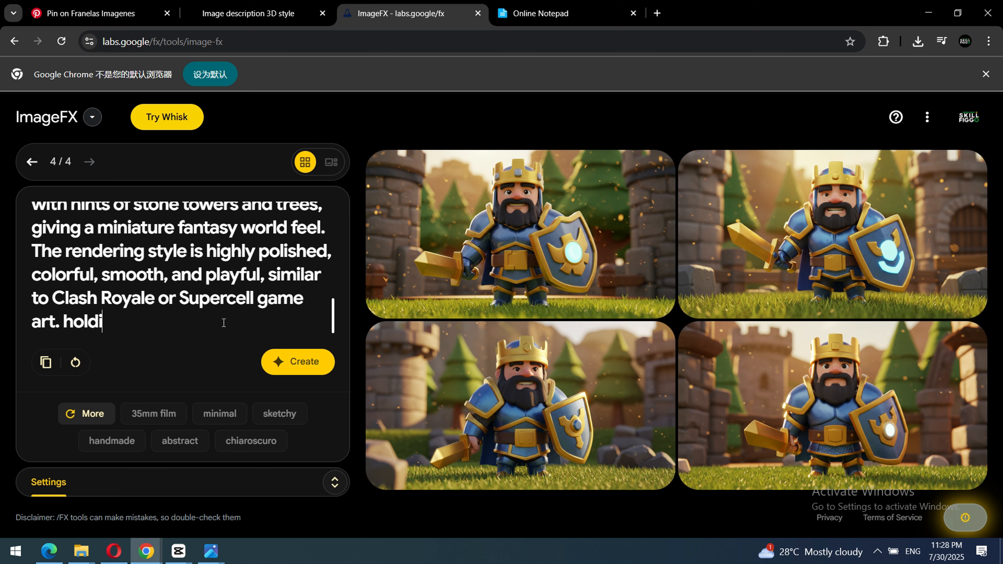
pyautogui.press('BackSpace')
pyautogui.press('BackSpace')
pyautogui.press('BackSpace')
pyautogui.press('BackSpace')
pyautogui.press('BackSpace')
pyautogui.press('BackSpace')
pyautogui.press('BackSpace')
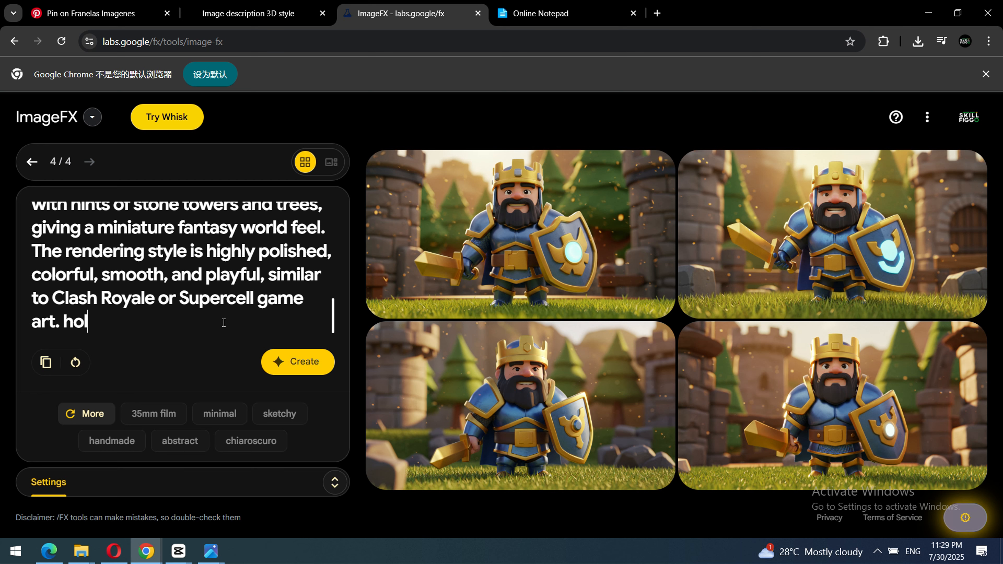
# End the prompt with "the warrior character is standing on a table" and generate a new set of images.
pyautogui.write('the cha')
pyautogui.press('BackSpace')
pyautogui.press('BackSpace')
pyautogui.press('BackSpace')
pyautogui.press('BackSpace')
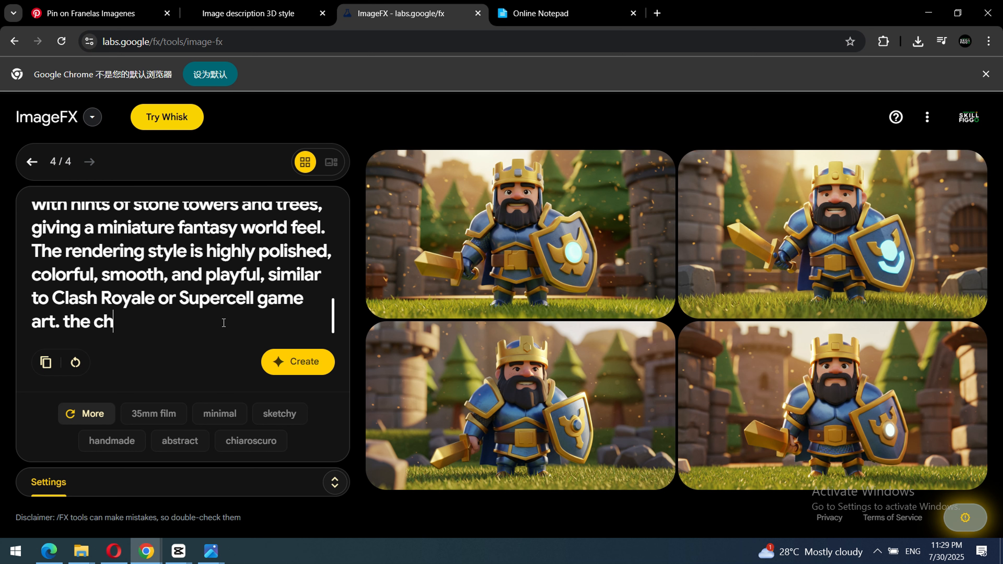
pyautogui.write('w')
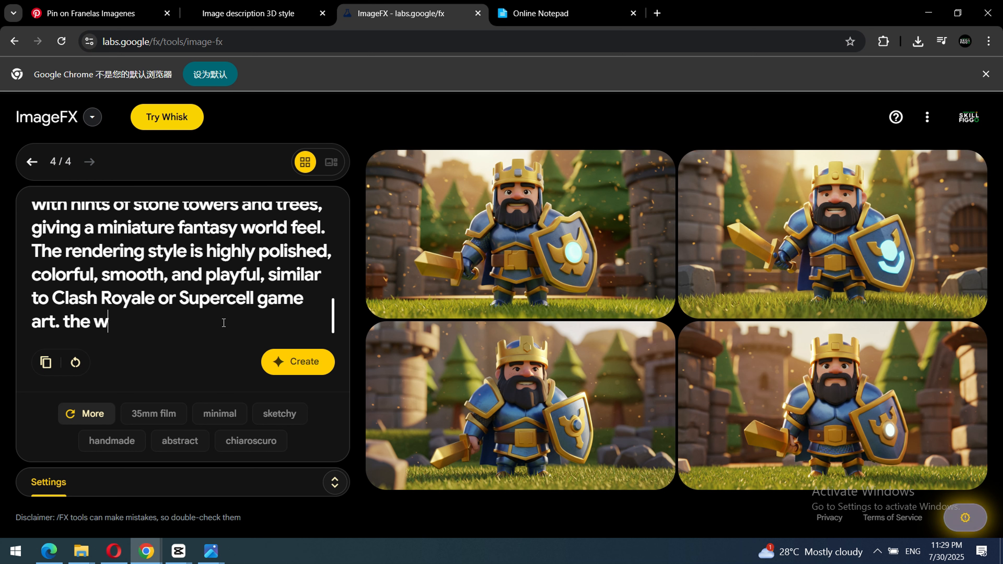
pyautogui.write('arrior cha')
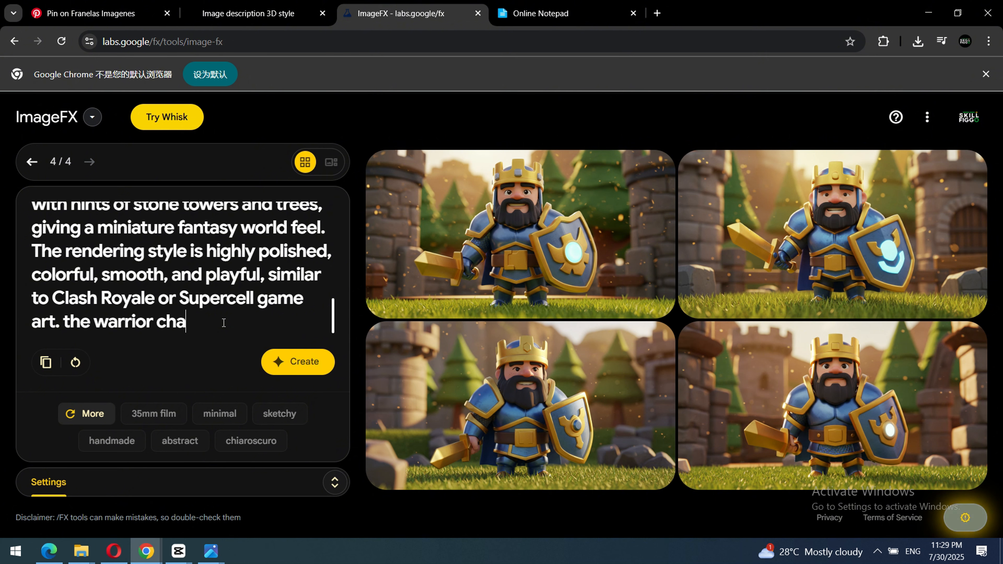
pyautogui.write('racter is')
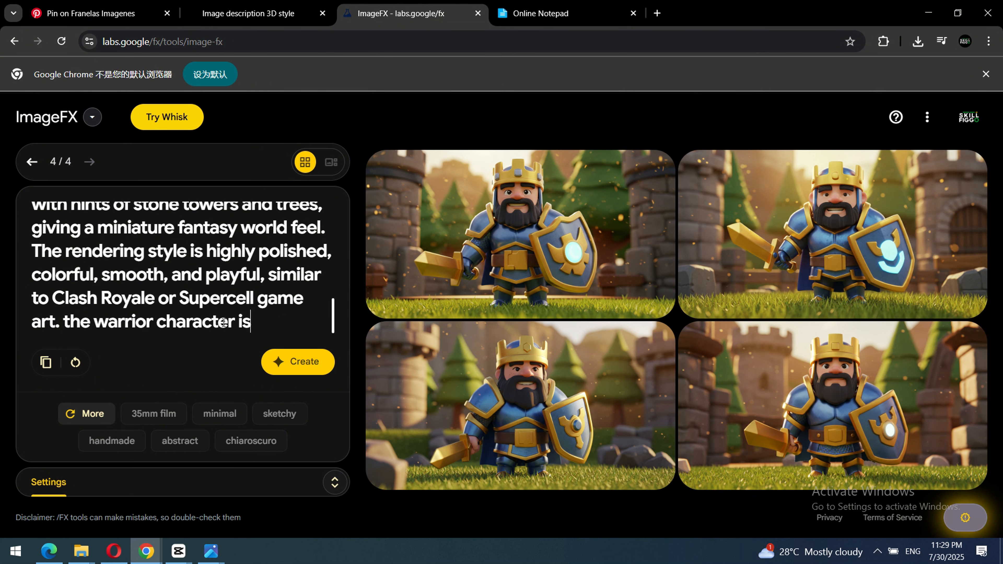
pyautogui.write(' standing ')
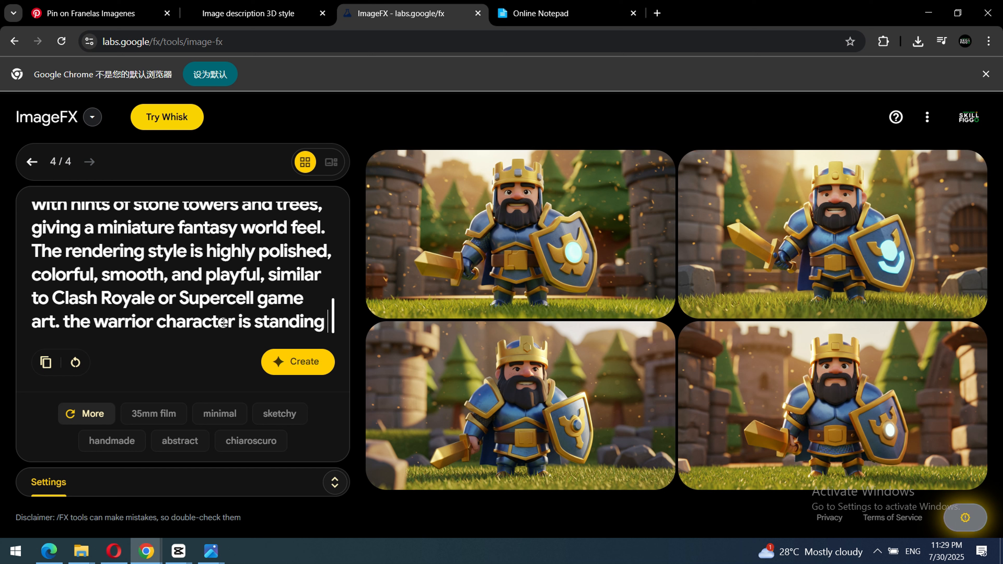
pyautogui.write('on a table')
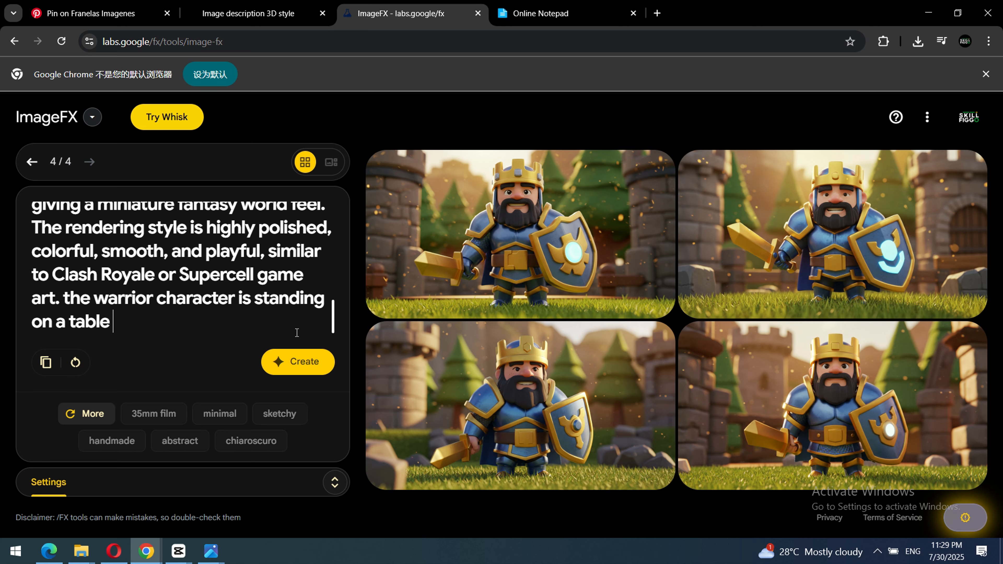
pyautogui.click(303, 361)
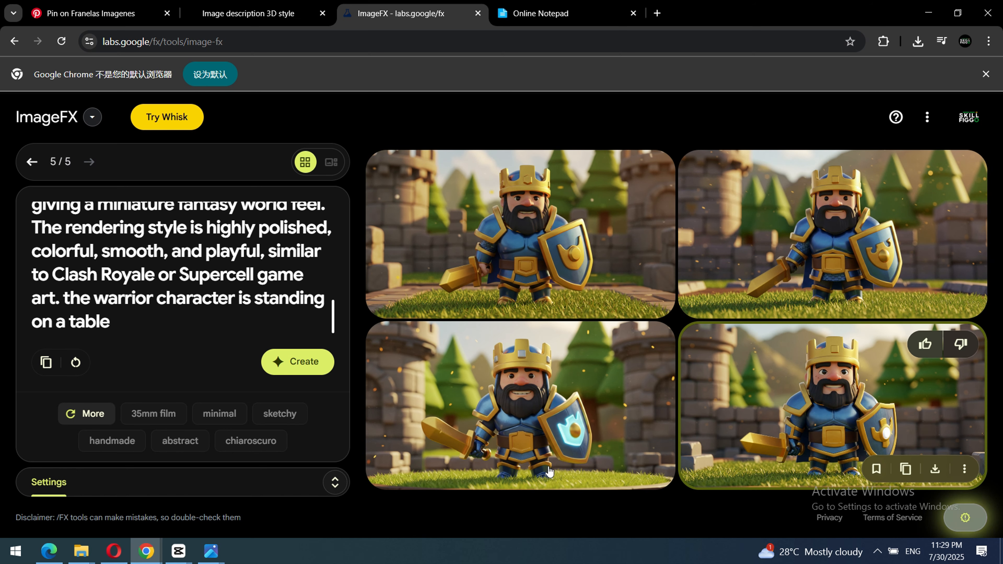
# Replace the prompt's closing sentence about the table with "holding a magical orb" and generate a new set of images.
pyautogui.scroll(2, 183, 303)
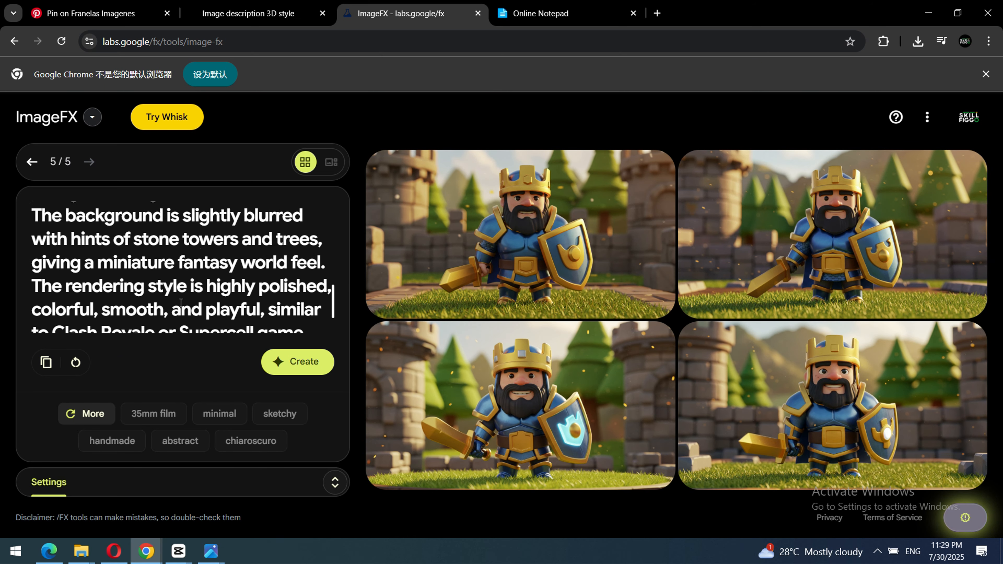
pyautogui.scroll(-2, 205, 300)
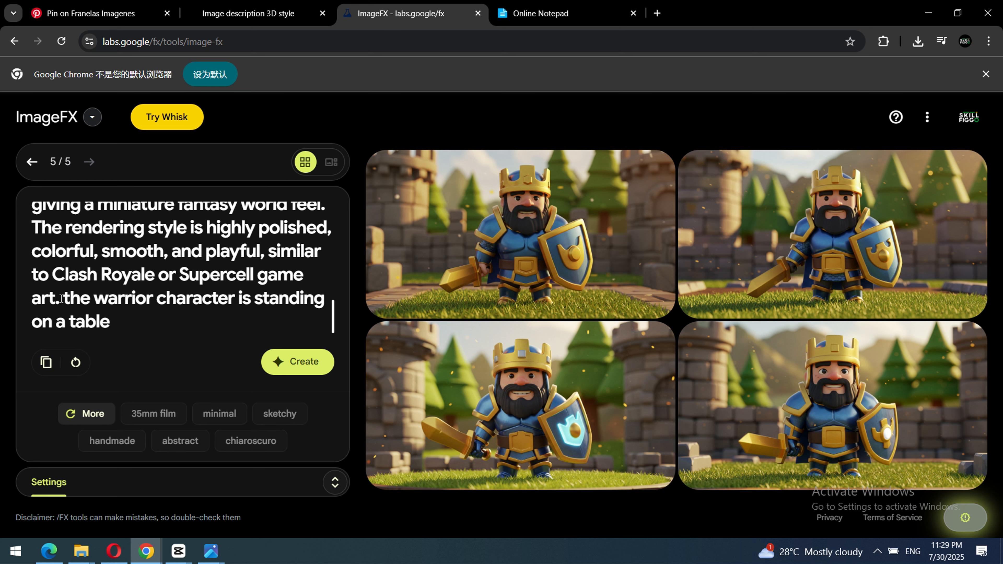
pyautogui.moveTo(64, 298); pyautogui.dragTo(130, 340)
pyautogui.press('BackSpace')
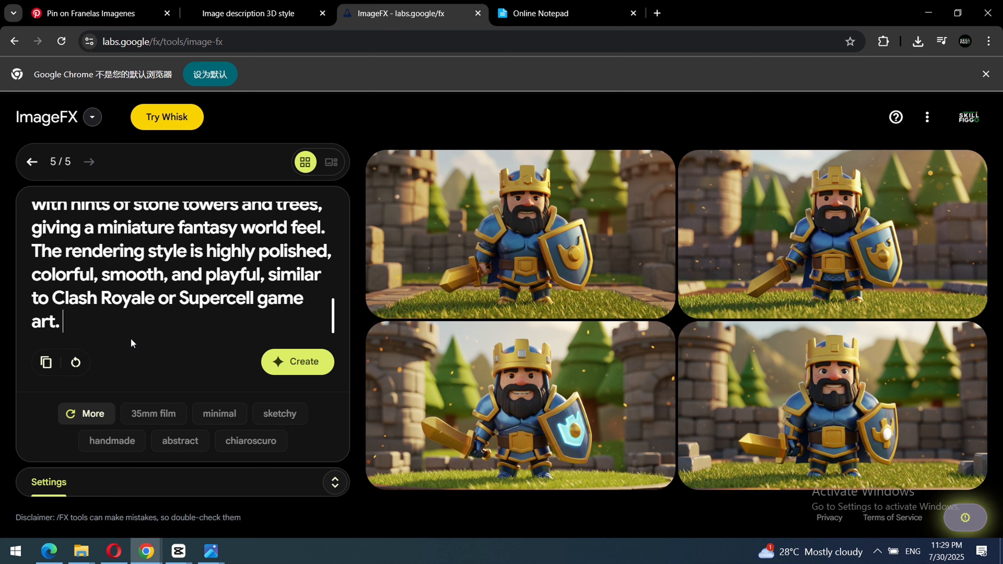
pyautogui.write('holdin')
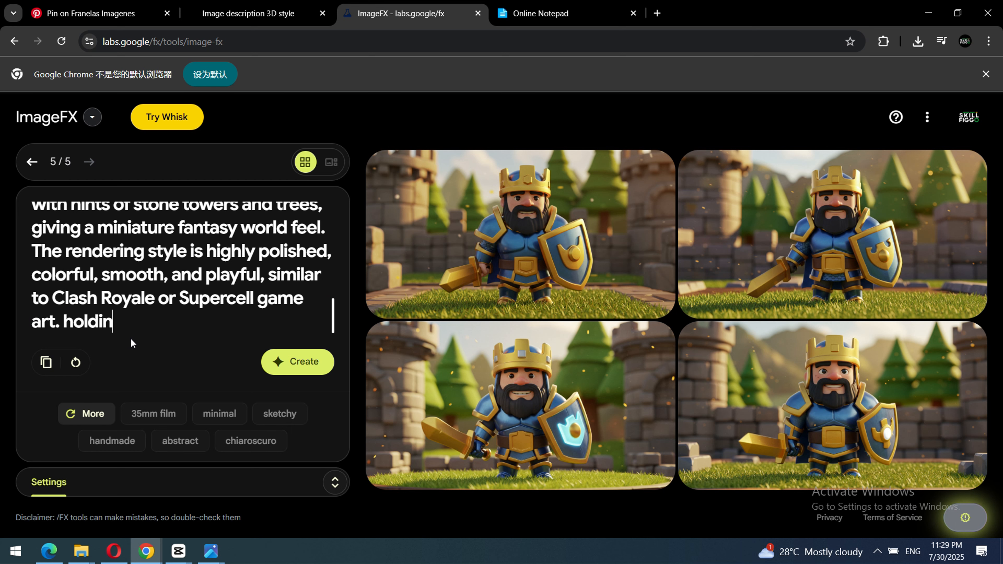
pyautogui.write('g a magi')
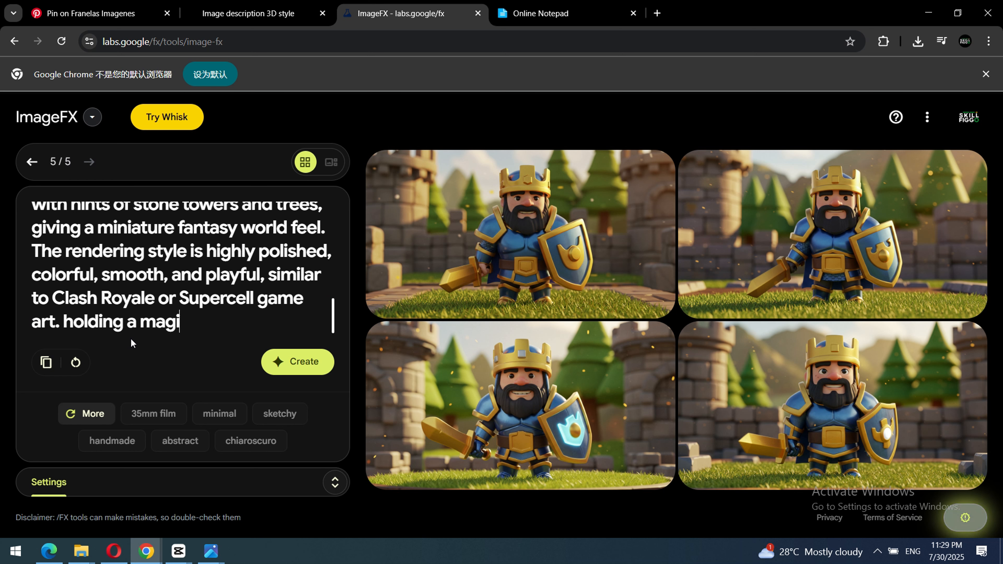
pyautogui.write('cal orb')
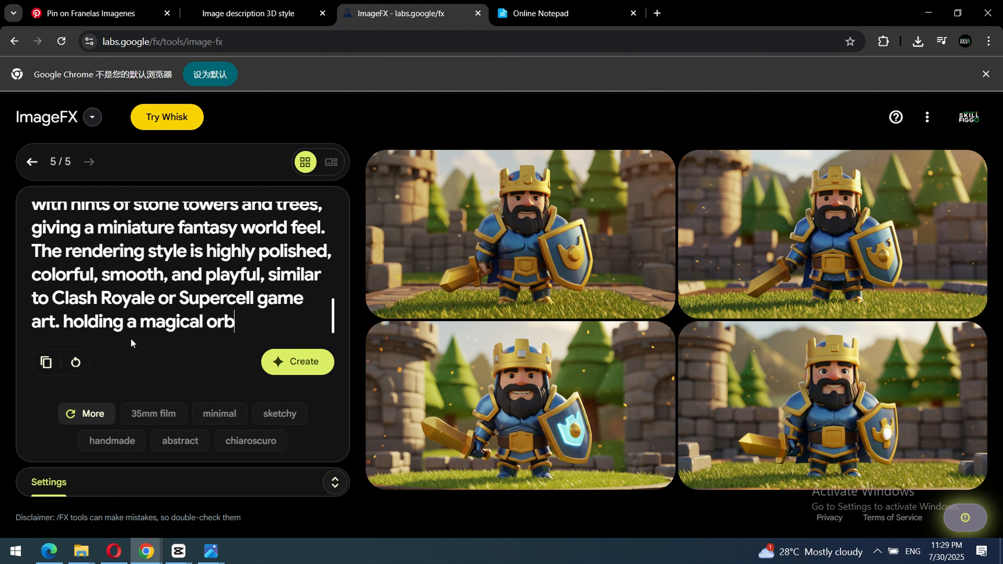
pyautogui.click(287, 365)
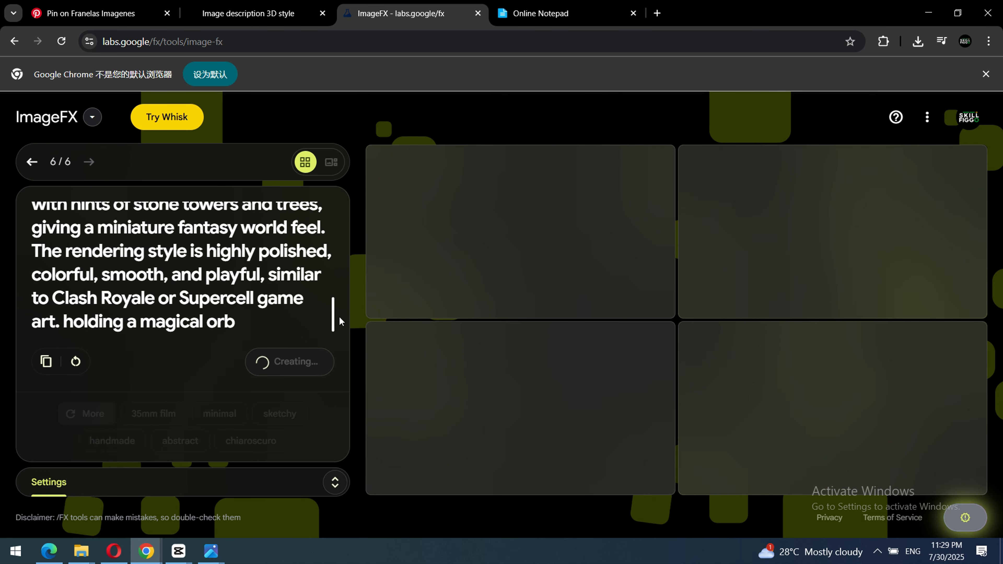
# Examine the newly generated warrior images and read back through the prompt behind them.
pyautogui.scroll(10, 166, 225)
pyautogui.scroll(-10, 166, 224)
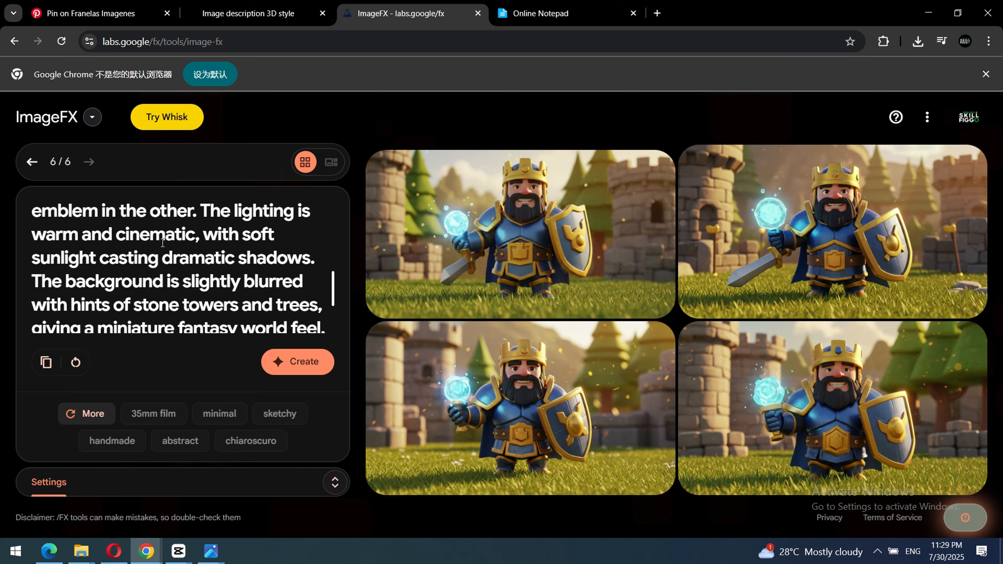
pyautogui.moveTo(541, 249)
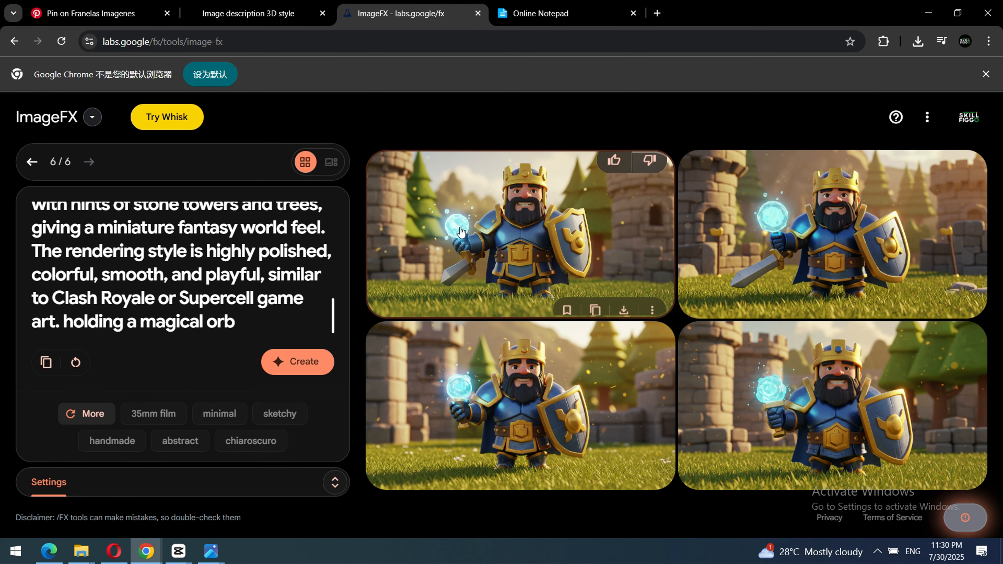
pyautogui.scroll(3, 166, 269)
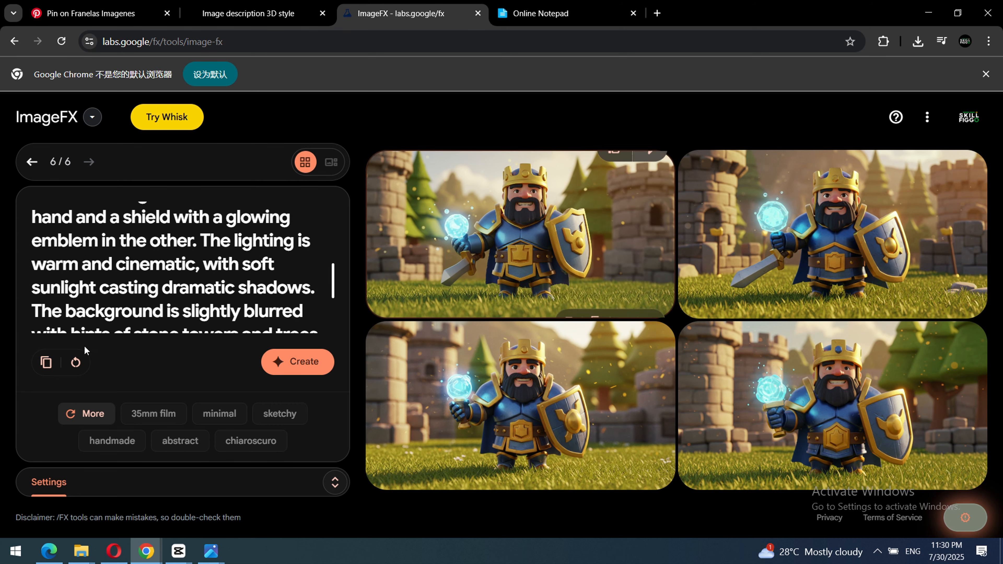
pyautogui.scroll(5, 175, 251)
pyautogui.scroll(-1, 174, 251)
pyautogui.scroll(-7, 174, 251)
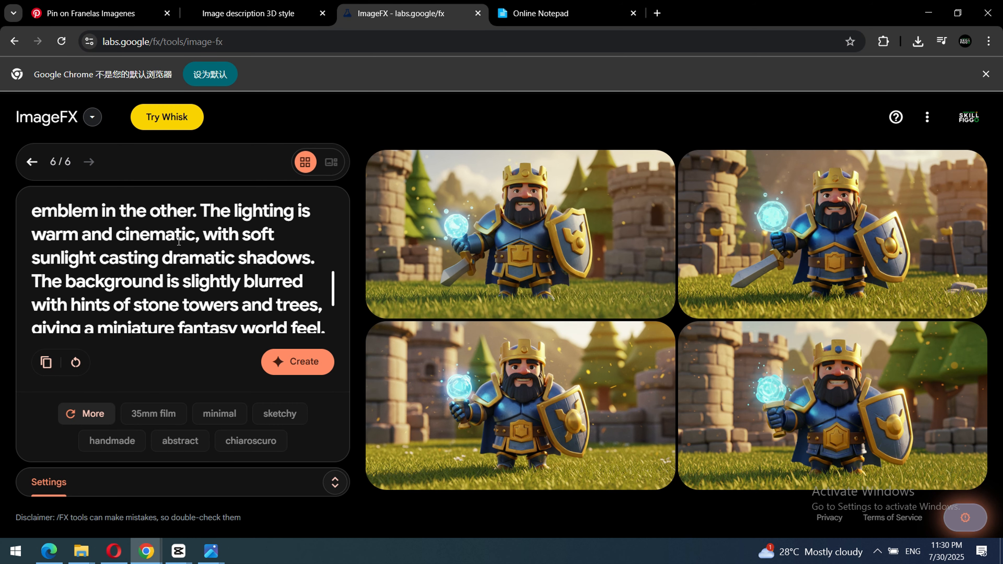
# Bring up the Downloads folder in a maximized window and open the newest downloaded warrior image in the photo viewer.
pyautogui.moveTo(81, 551)
pyautogui.click(505, 514)
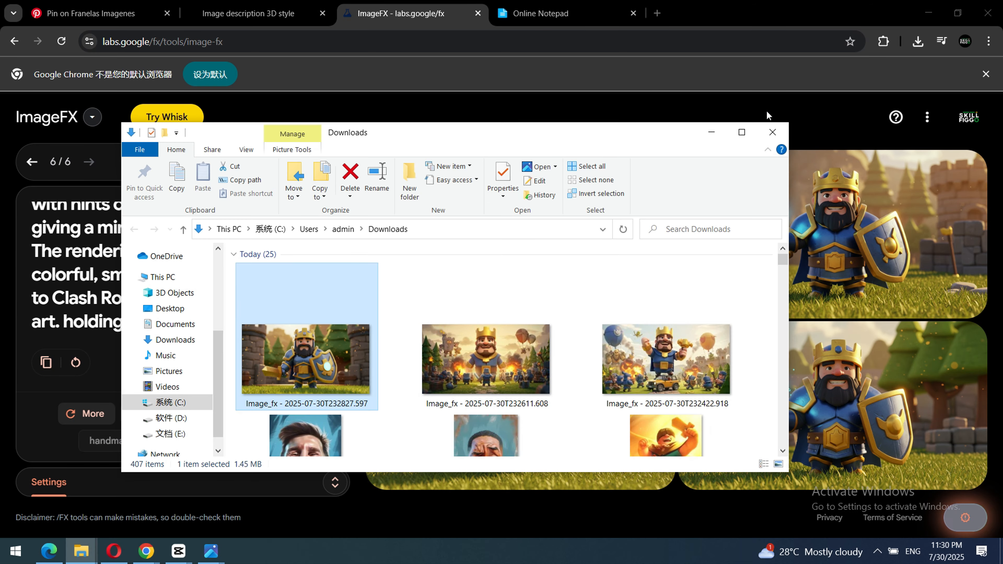
pyautogui.click(741, 131)
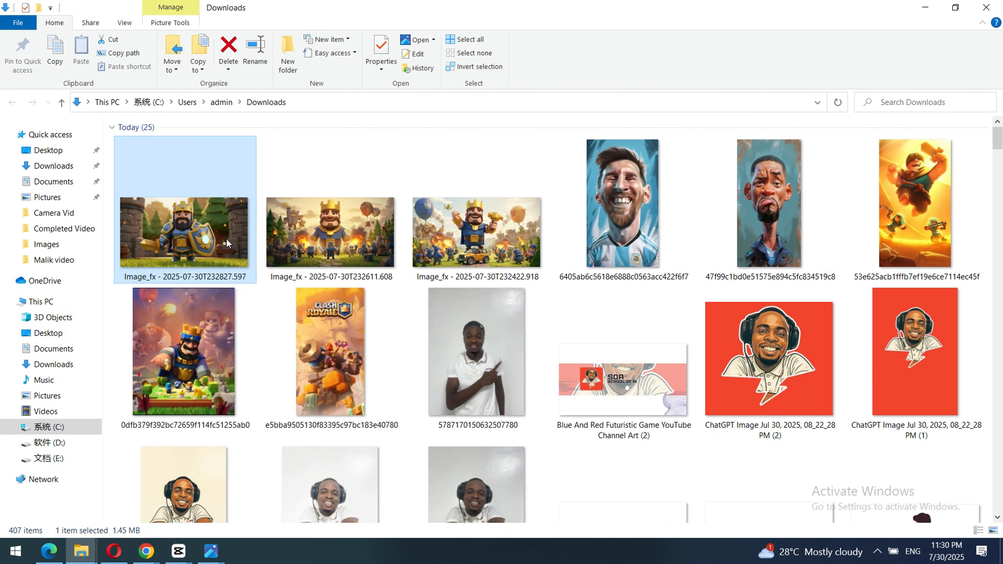
pyautogui.rightClick(242, 245)
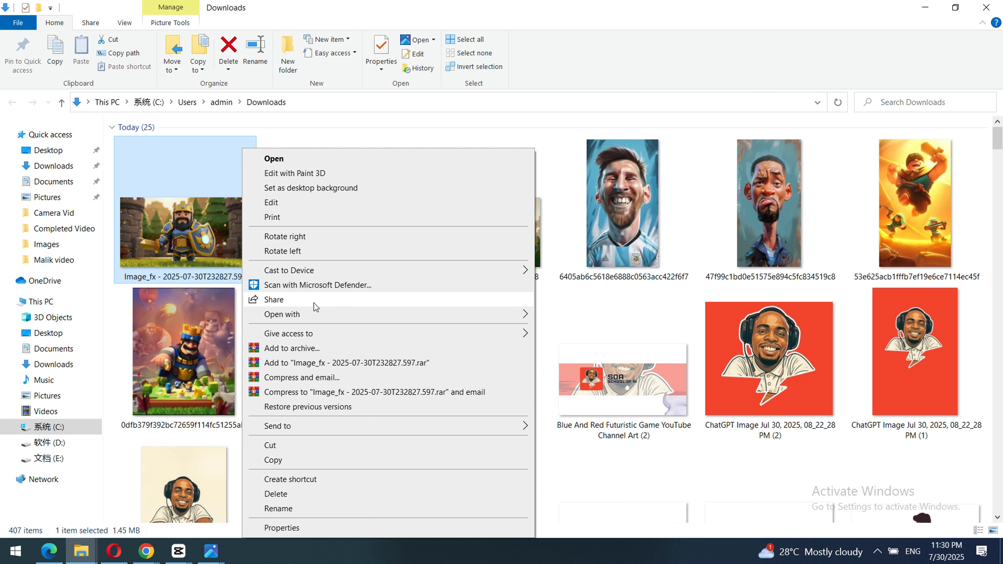
pyautogui.moveTo(437, 316)
pyautogui.click(582, 334)
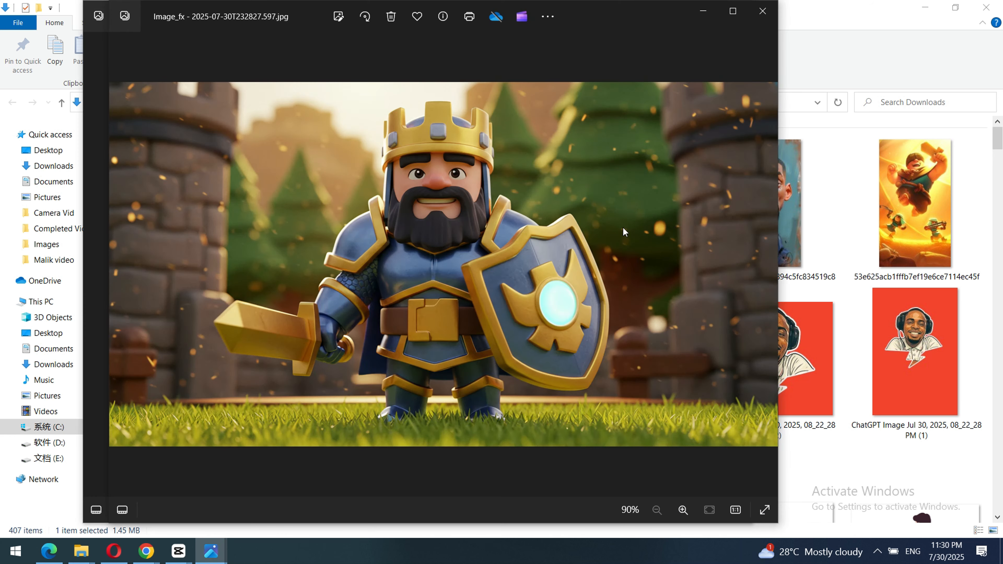
# Browse the downloaded images up to the Clash Royale poster, and minimize the viewer and folder windows to return to ImageFX.
pyautogui.click(764, 265)
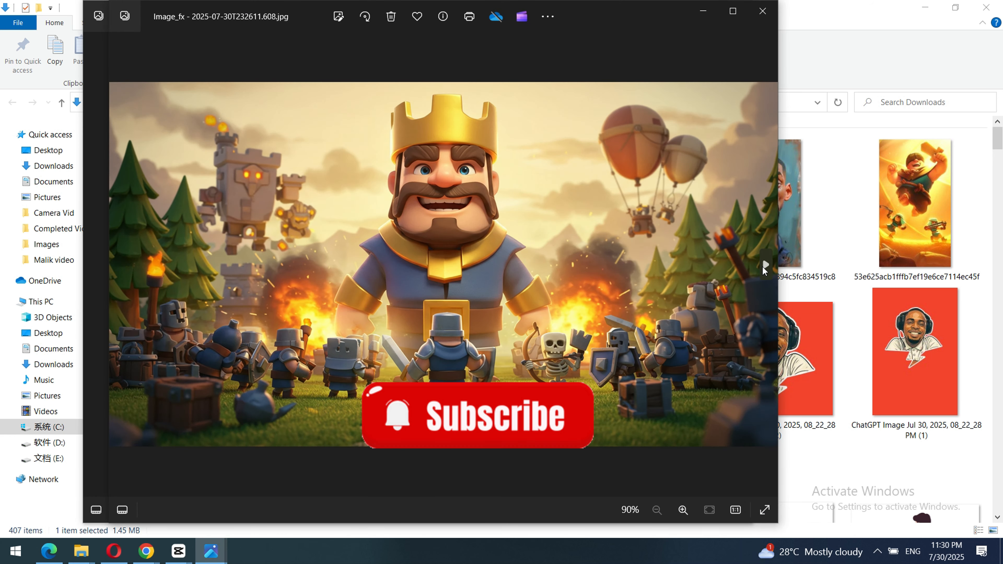
pyautogui.click(763, 264)
pyautogui.click(763, 266)
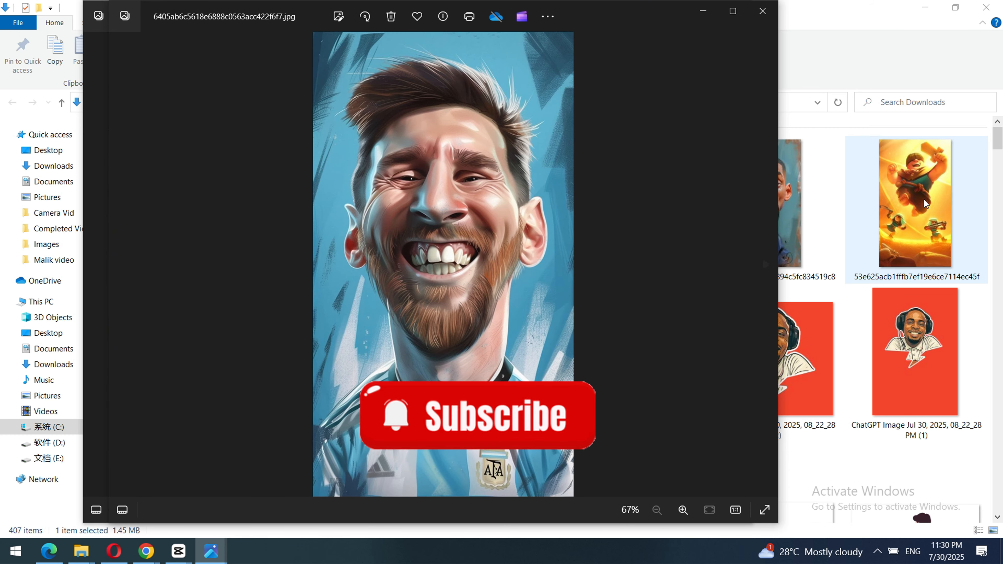
pyautogui.click(766, 265)
pyautogui.click(768, 268)
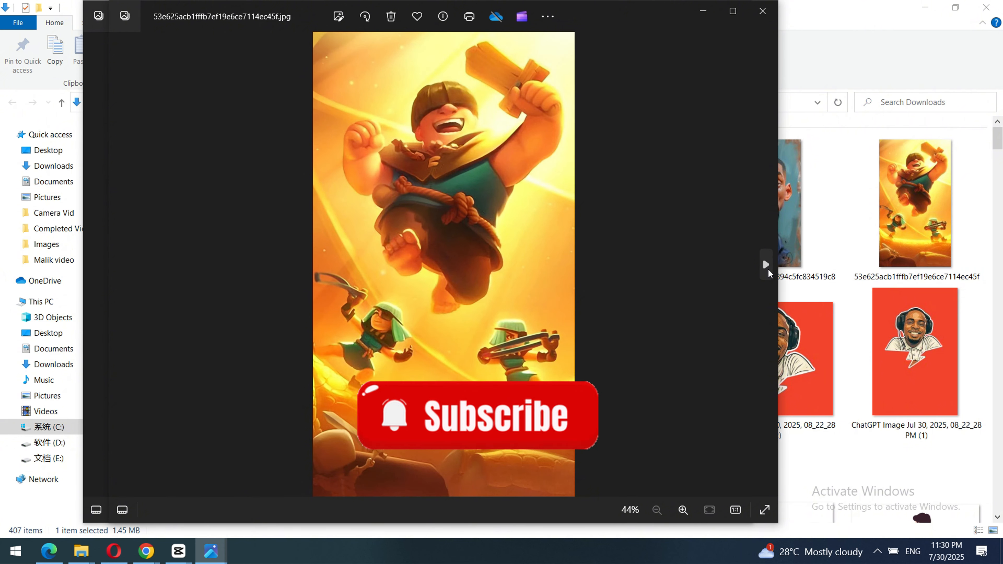
pyautogui.click(768, 268)
pyautogui.click(766, 267)
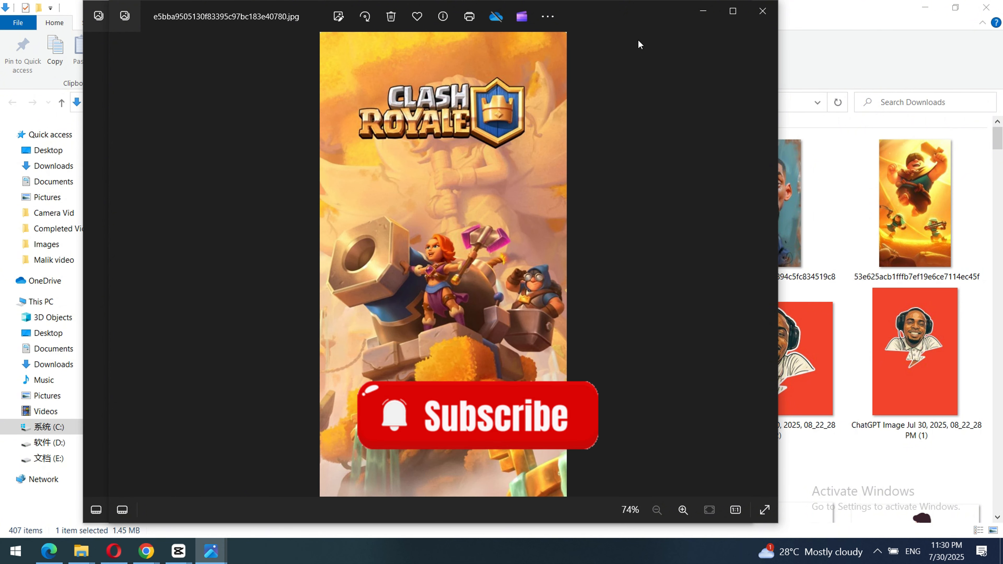
pyautogui.click(708, 11)
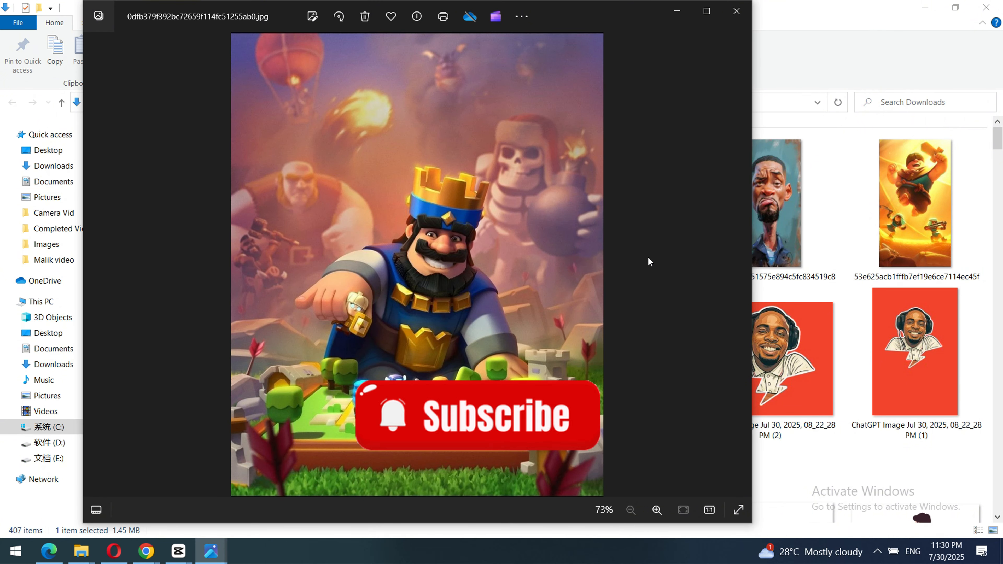
pyautogui.click(677, 11)
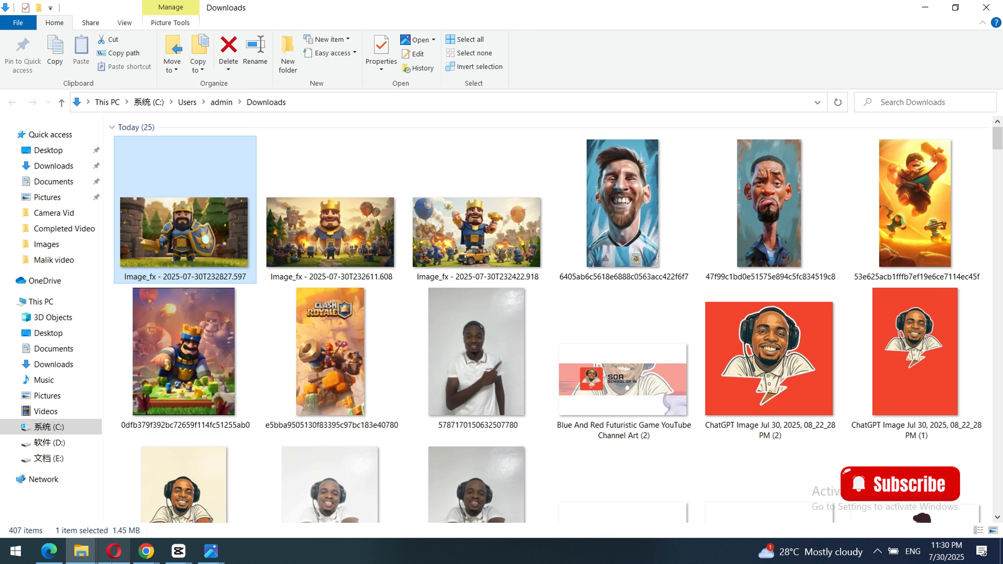
pyautogui.click(924, 9)
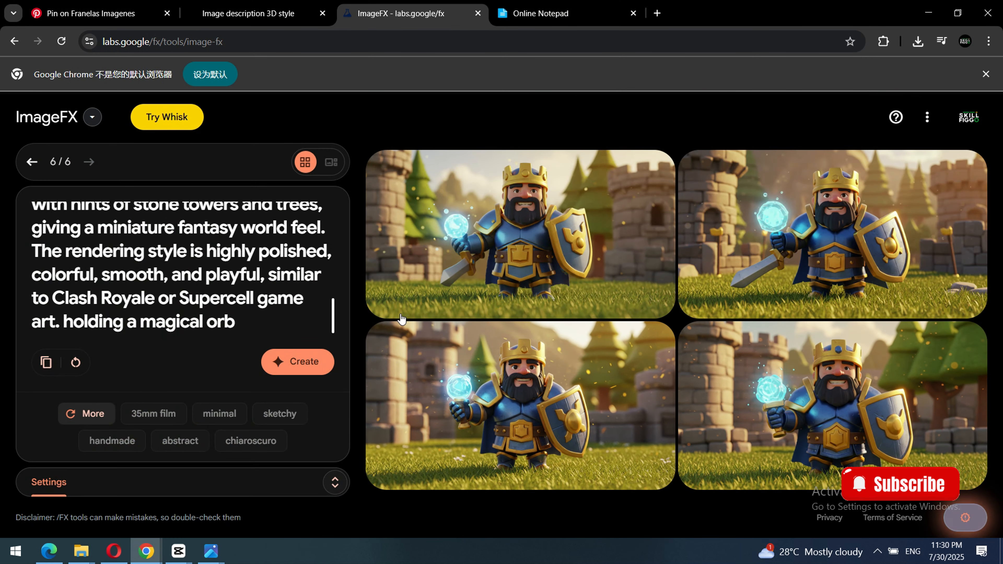